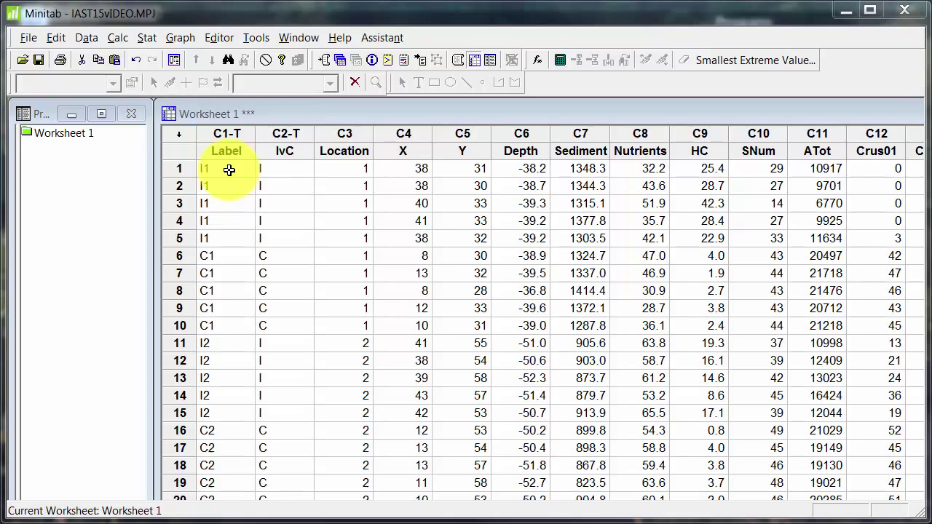
Open Minitab's Graph menu to see the available graph types.
left_click(180, 39)
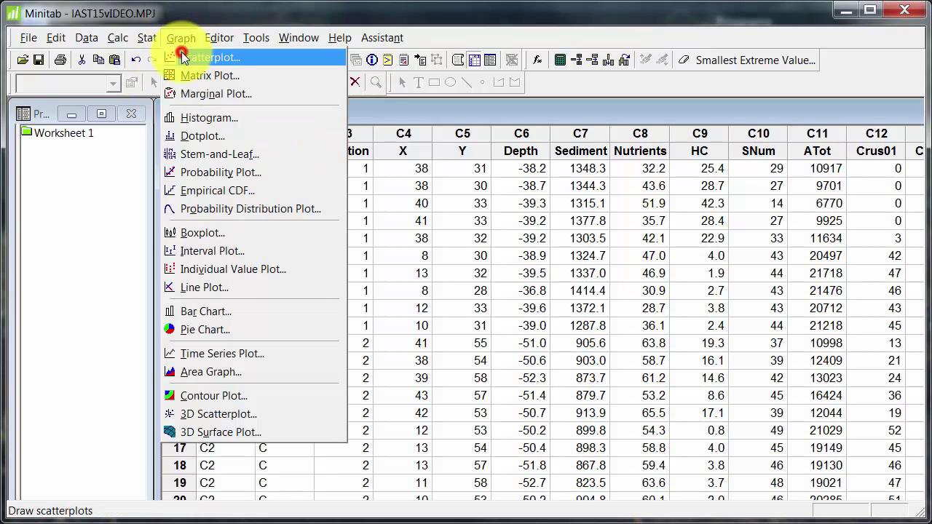
Choose the Scatterplot With Groups graph type.
left_click(184, 56)
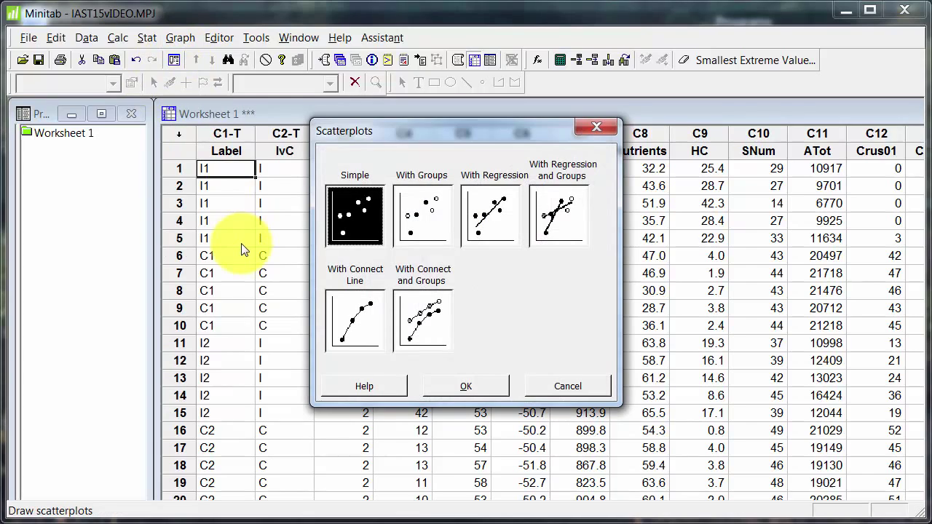
left_click(435, 222)
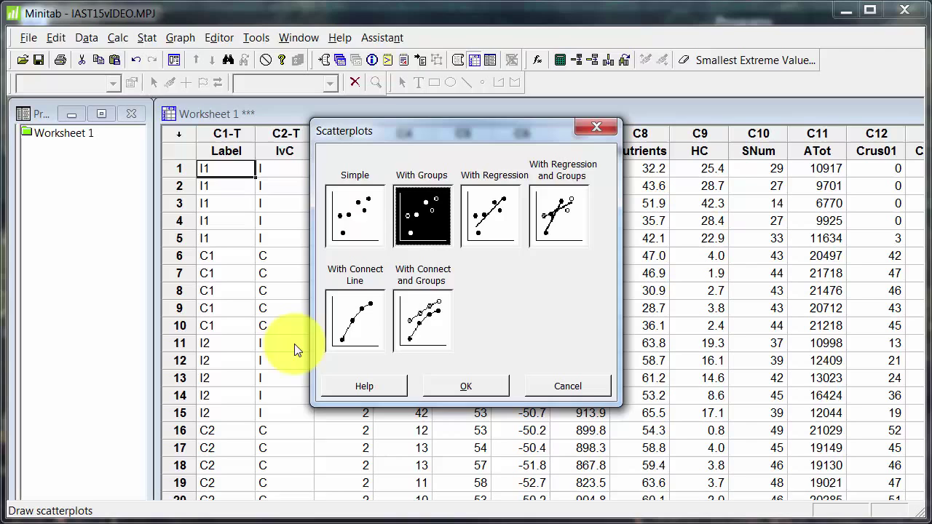
left_click(481, 383)
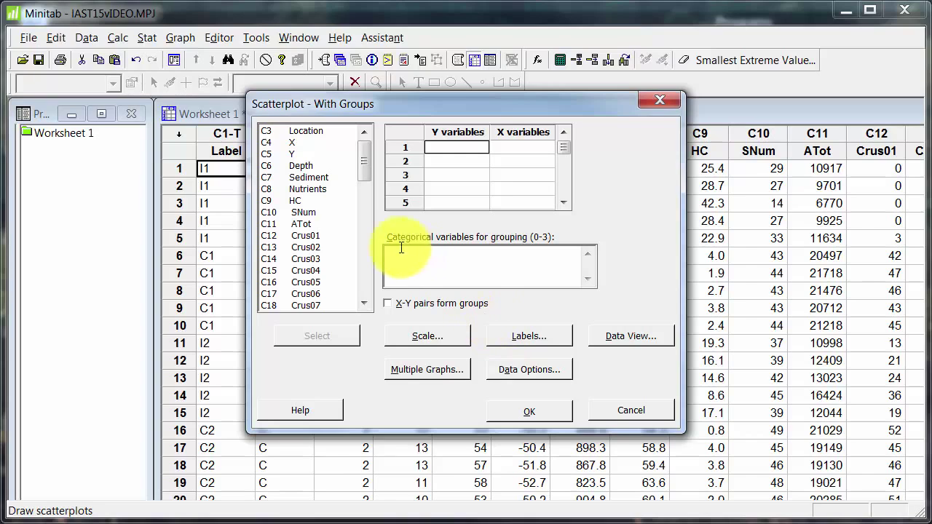
Plot SNum as Y against HC as X, grouped by IvC and Location.
left_click(302, 213)
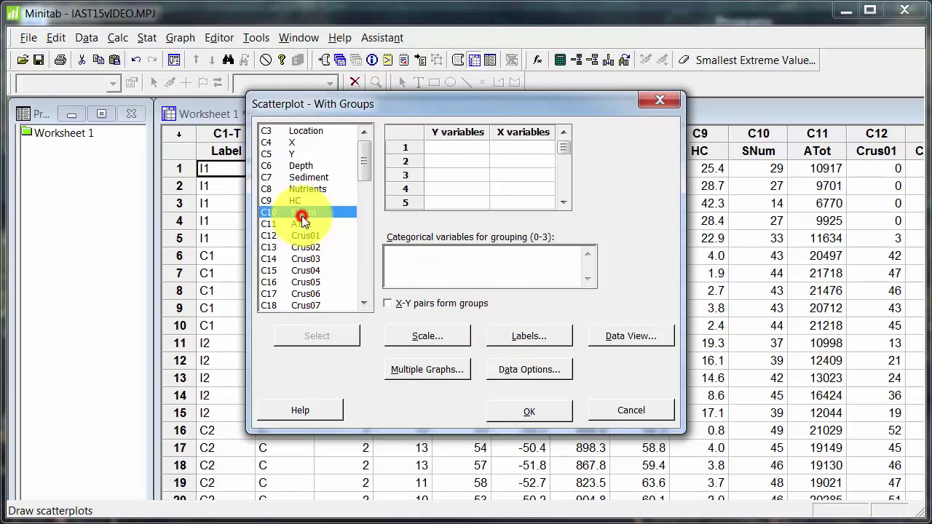
double_click(301, 215)
double_click(300, 198)
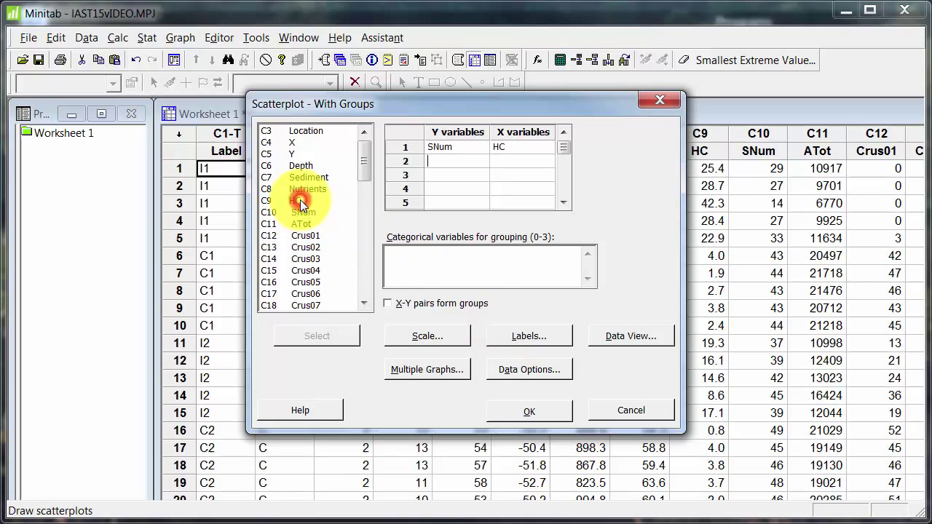
left_click(476, 259)
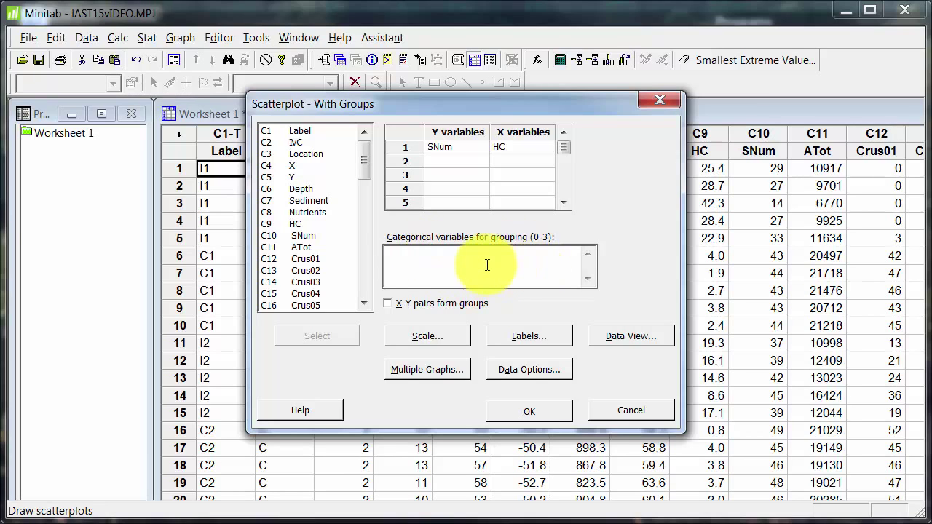
left_click(322, 144)
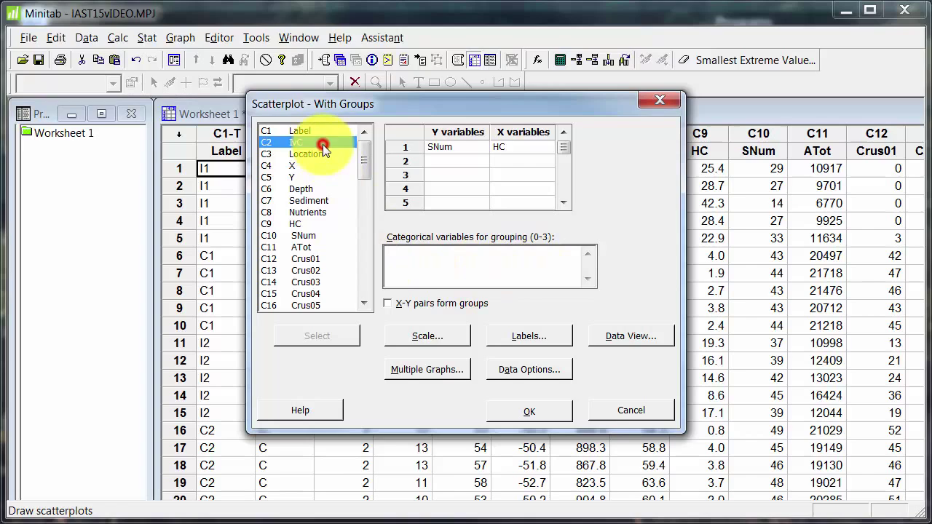
left_click(323, 151, "shift")
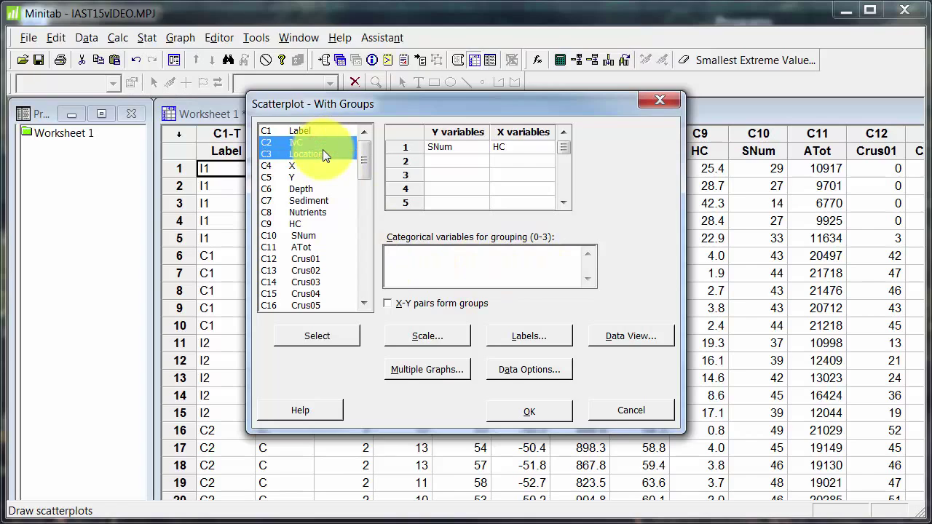
left_click(332, 337)
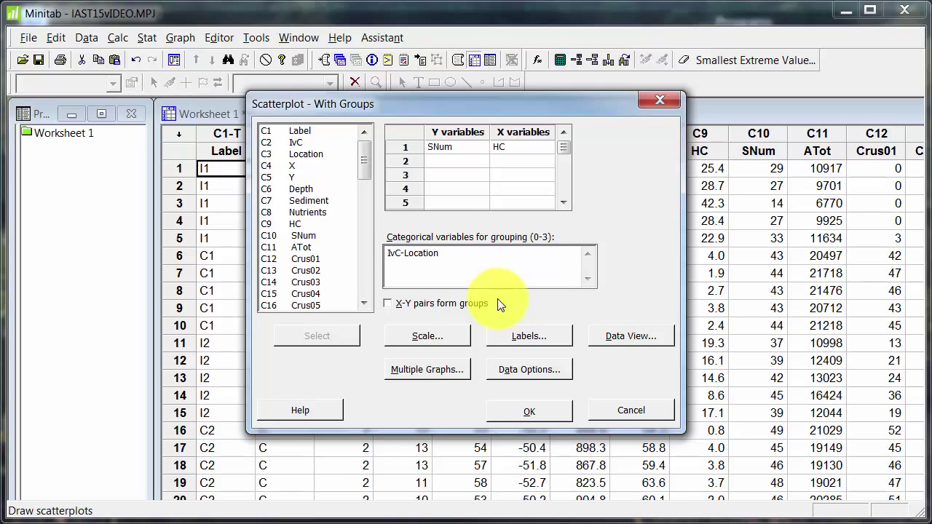
Show major ticks on the high side of both the Y and X axes.
left_click(421, 333)
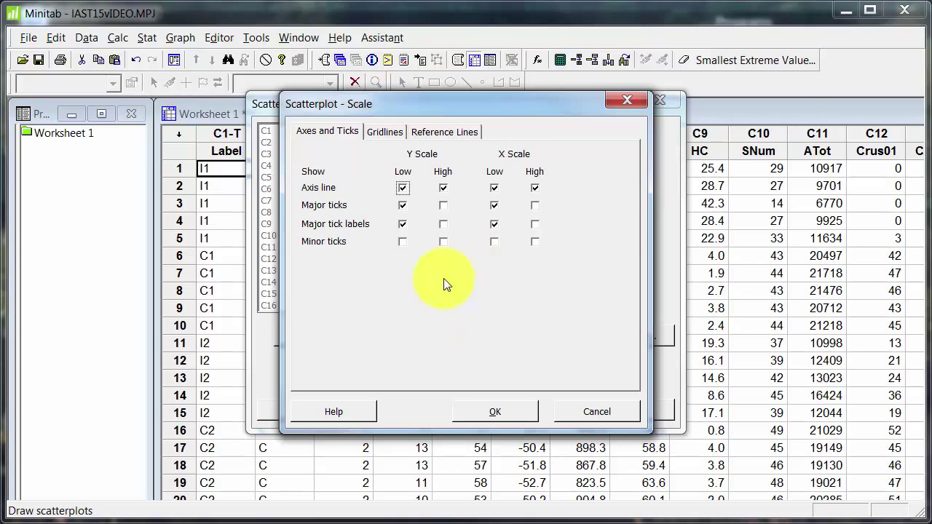
left_click(443, 205)
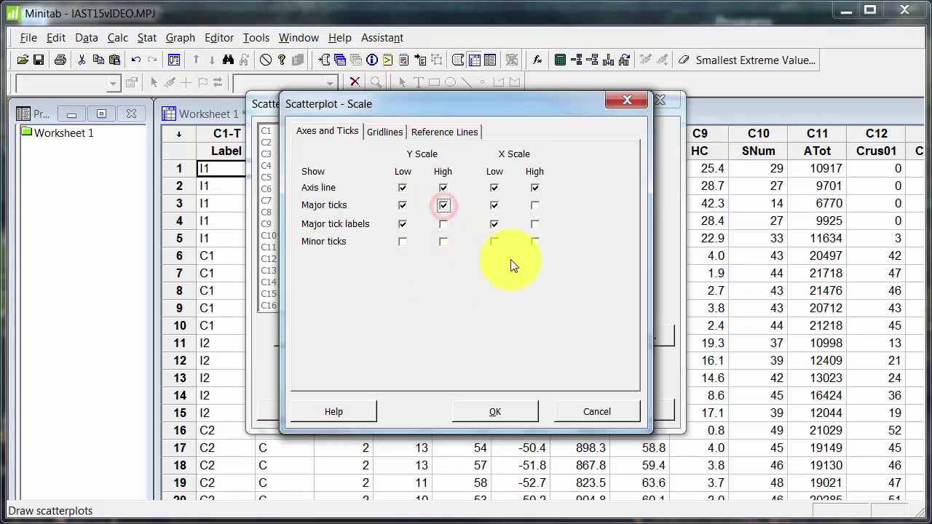
left_click(537, 209)
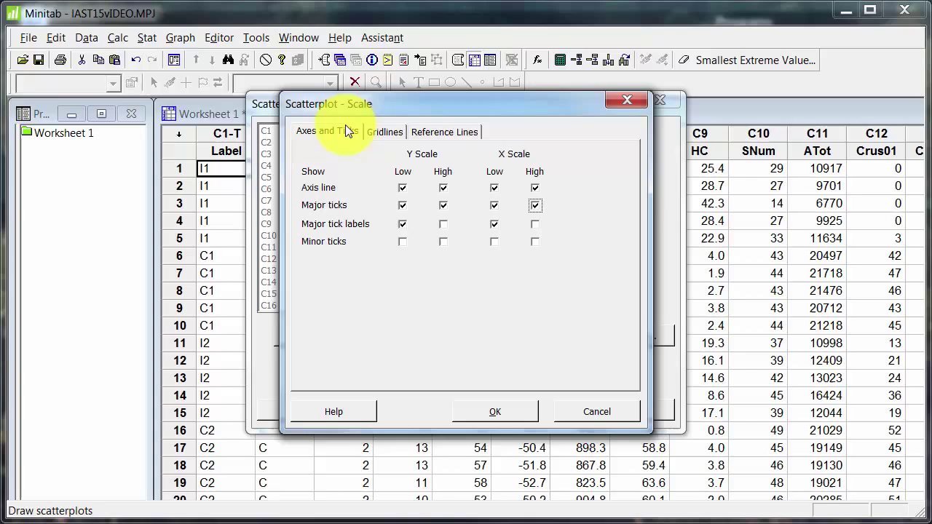
Add reference lines at X = 4 and Y = 25 and confirm the scale settings.
left_click(380, 132)
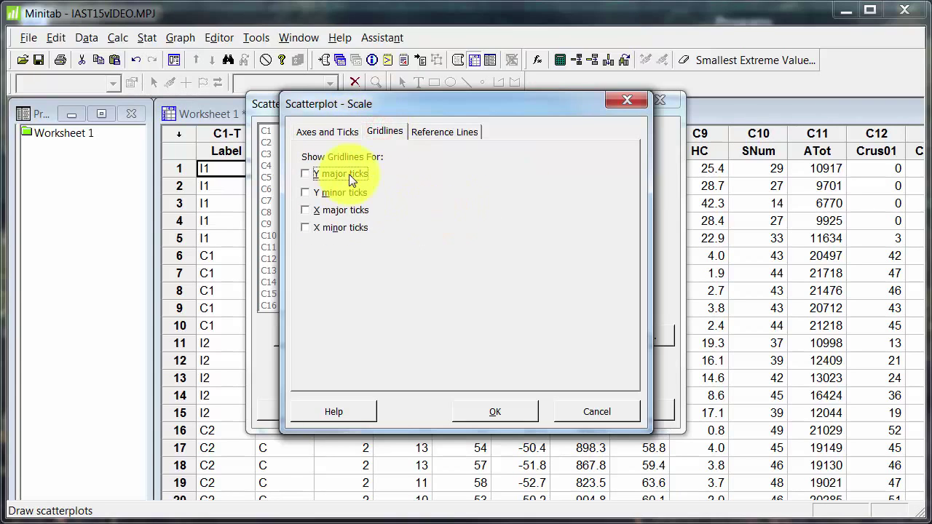
left_click(448, 131)
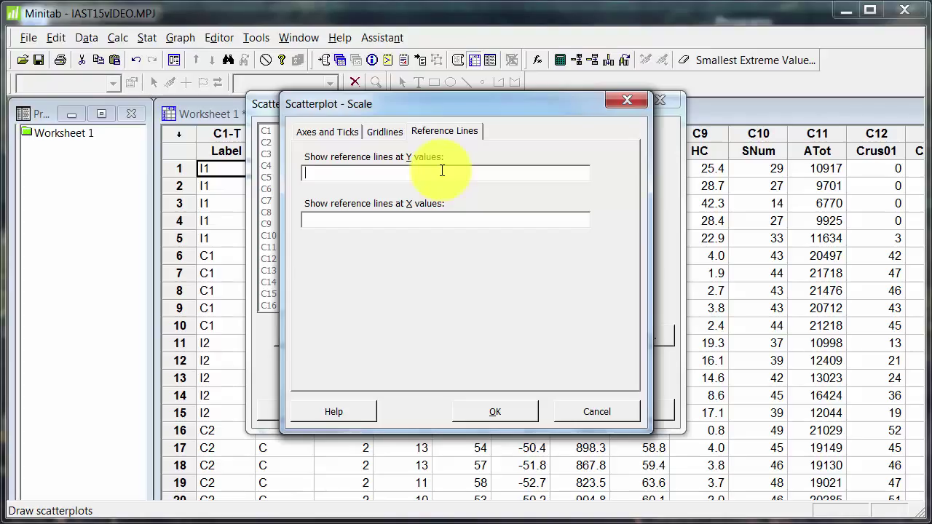
type("4")
key("BackSpace")
left_click(444, 213)
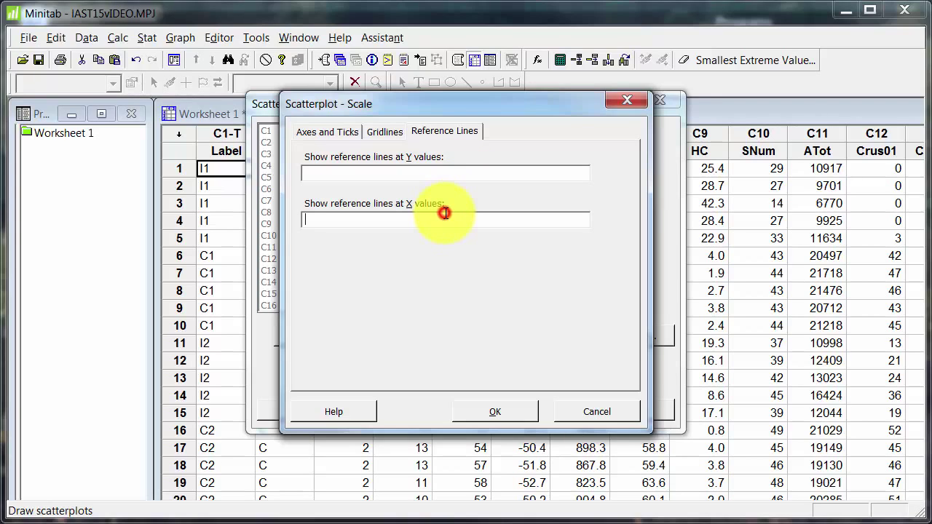
type("4")
left_click(451, 174)
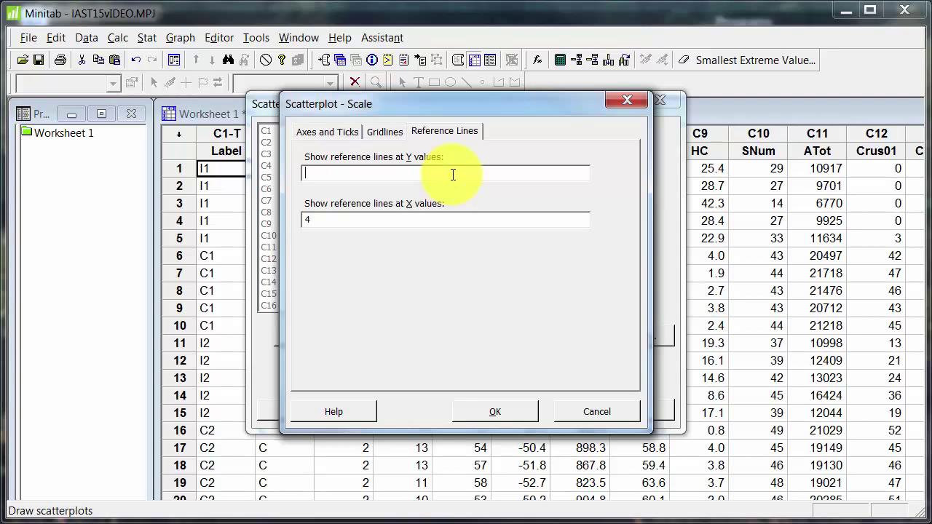
type("25")
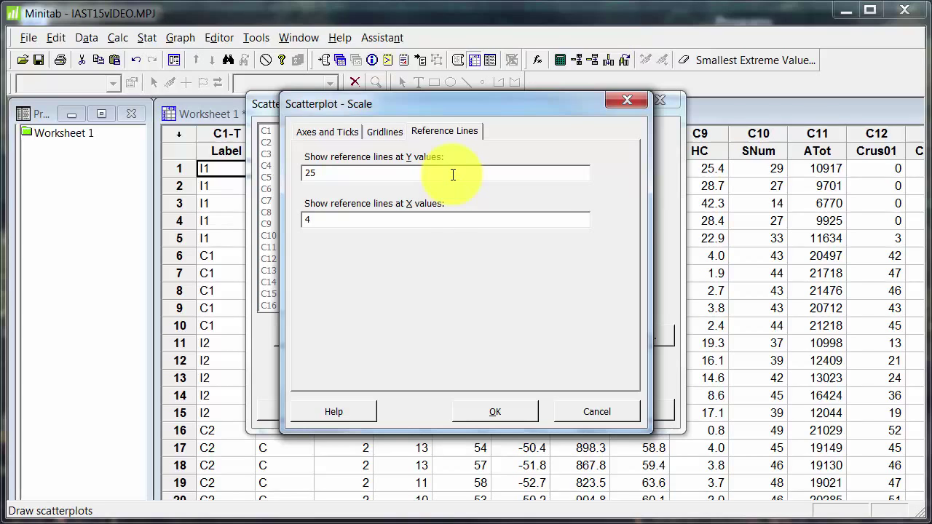
left_click(524, 412)
Label the scatterplot points with values from the C1 Label column.
left_click(537, 334)
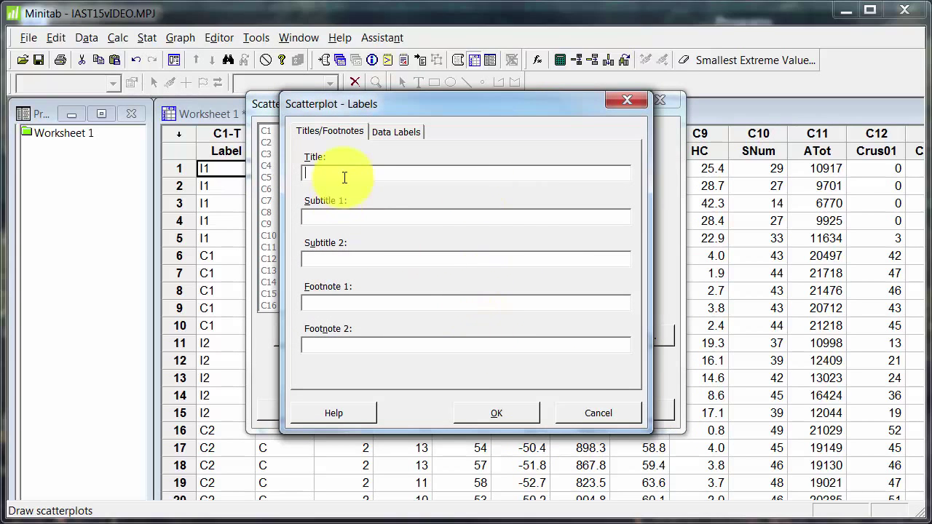
left_click(384, 129)
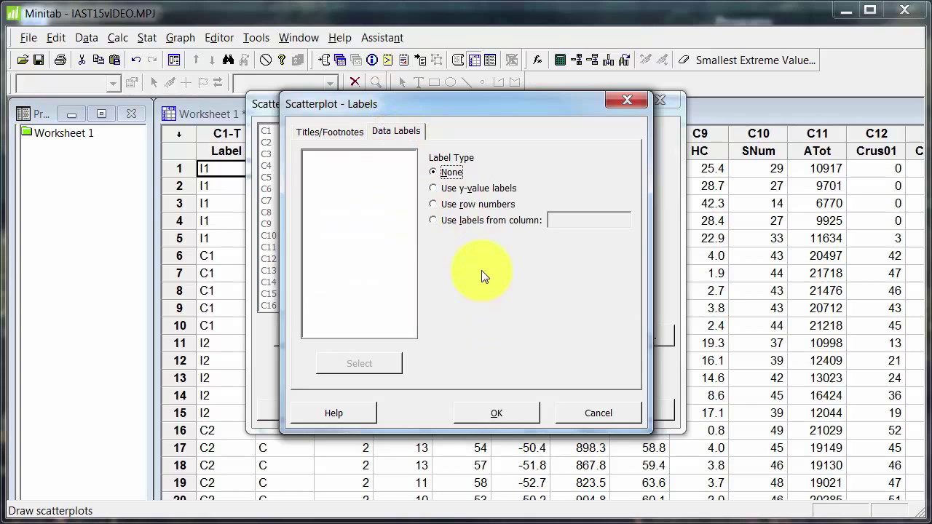
left_click(479, 189)
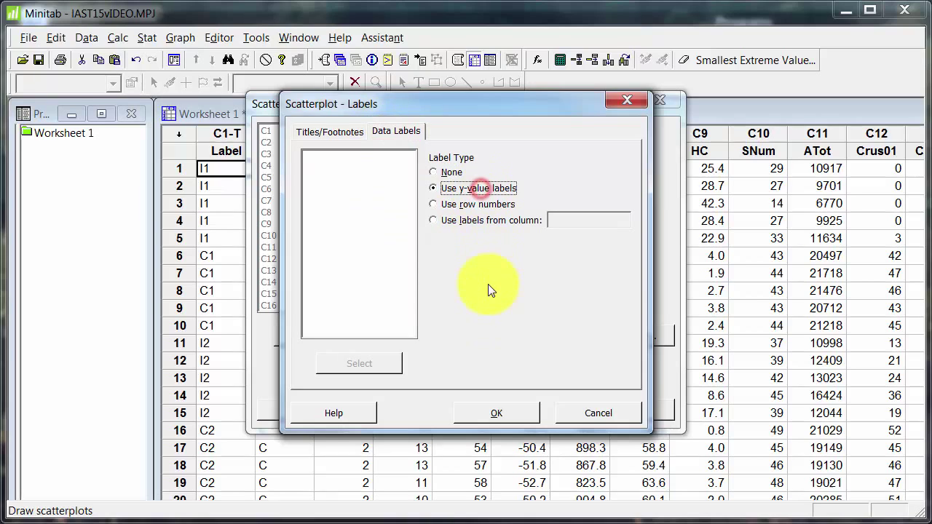
left_click(482, 200)
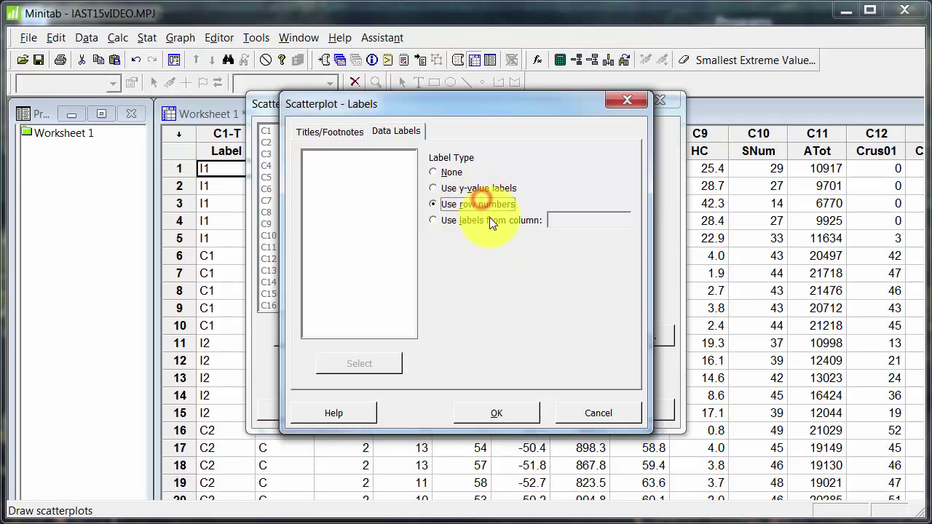
left_click(489, 218)
left_click(605, 225)
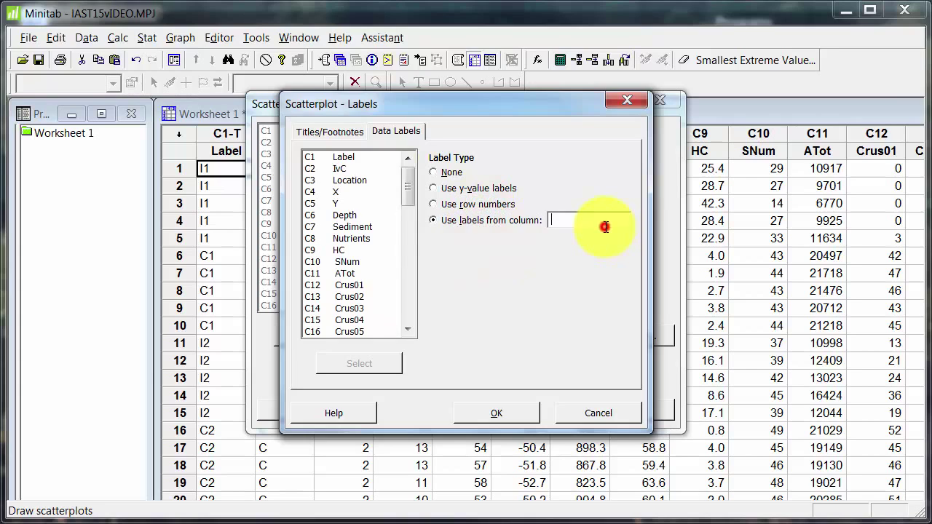
double_click(343, 157)
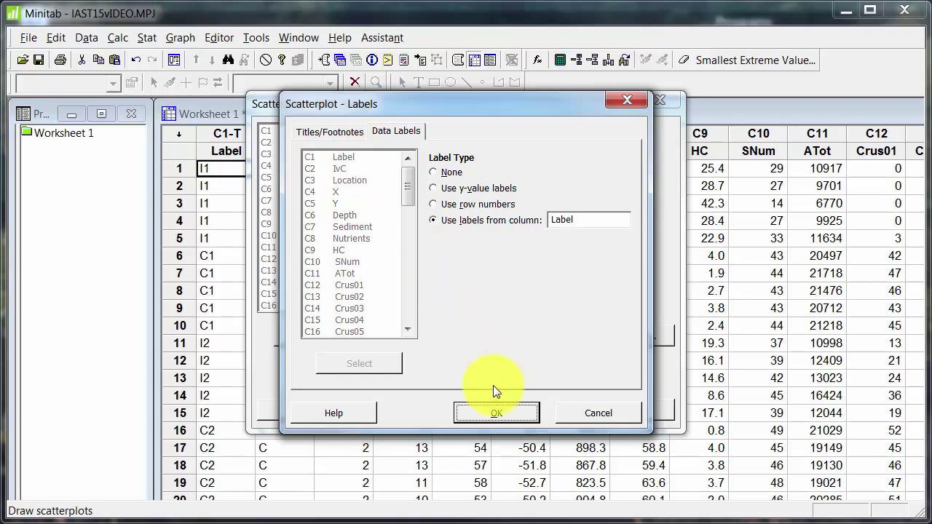
left_click(489, 411)
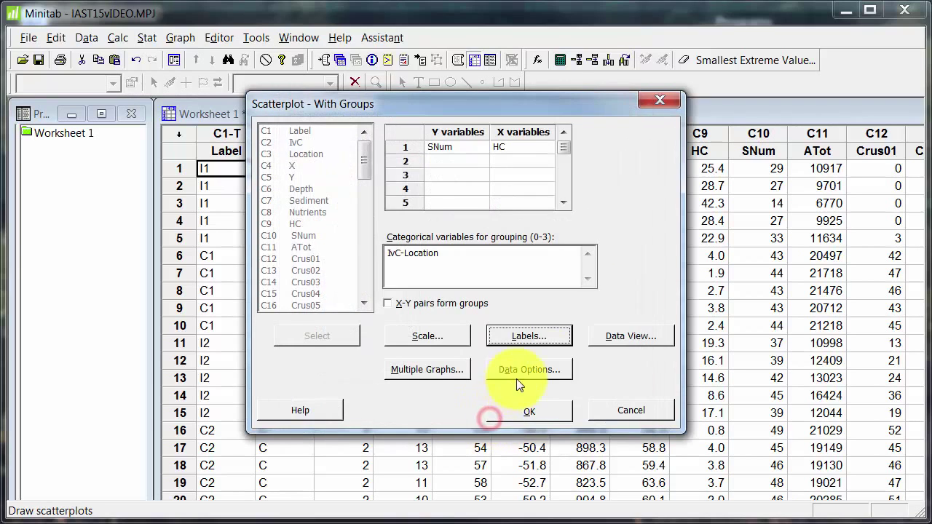
left_click(596, 335)
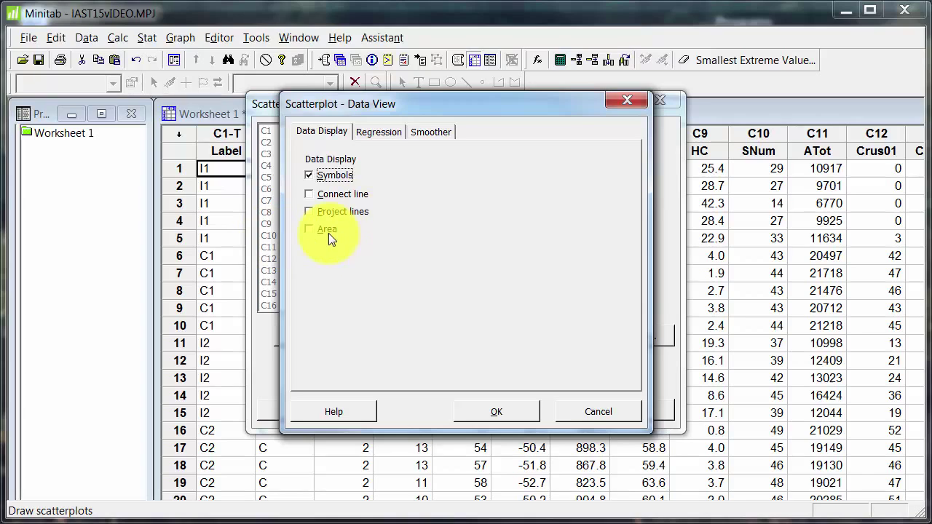
left_click(384, 133)
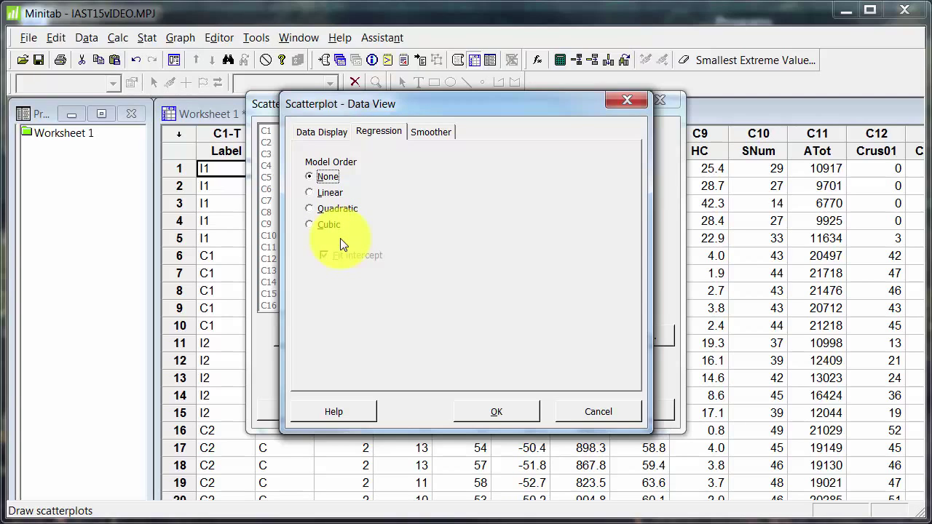
left_click(432, 136)
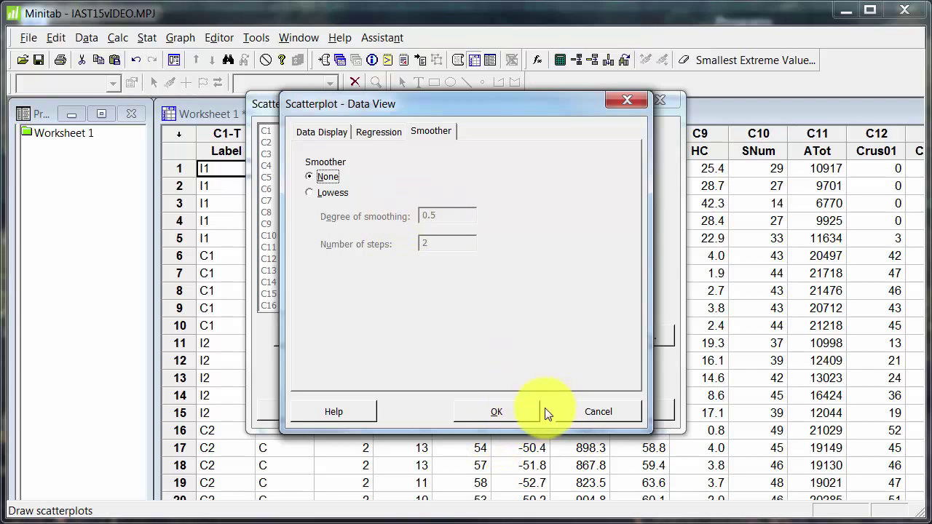
left_click(512, 412)
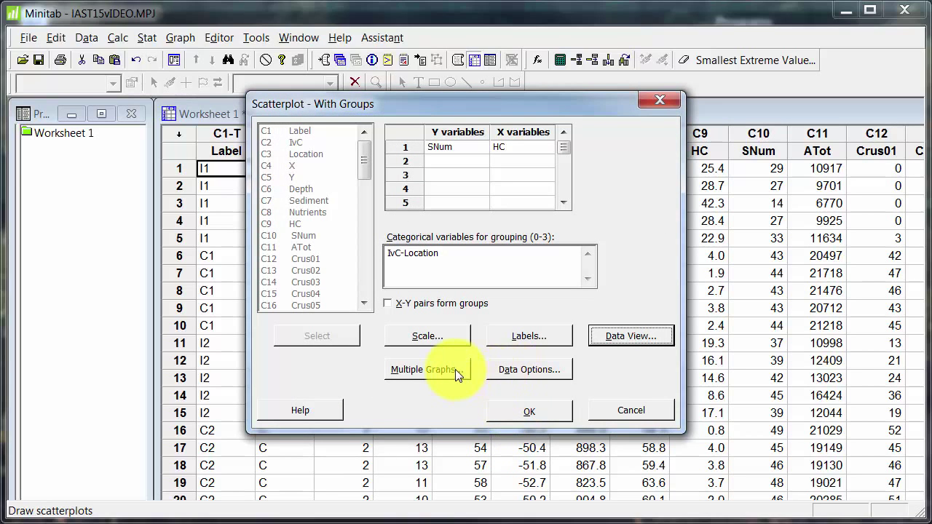
Review the Multiple Graphs by-variable options for IvC and Location, then cancel without changes.
left_click(455, 369)
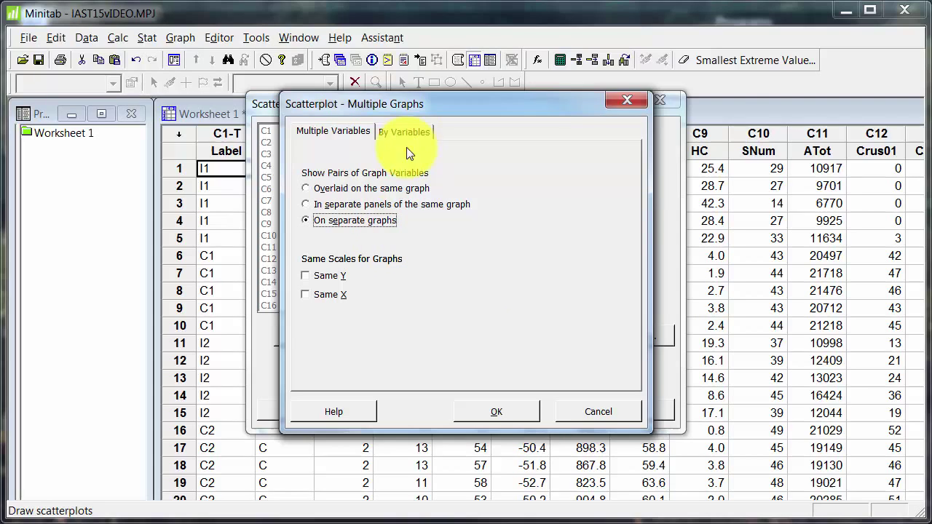
left_click(417, 132)
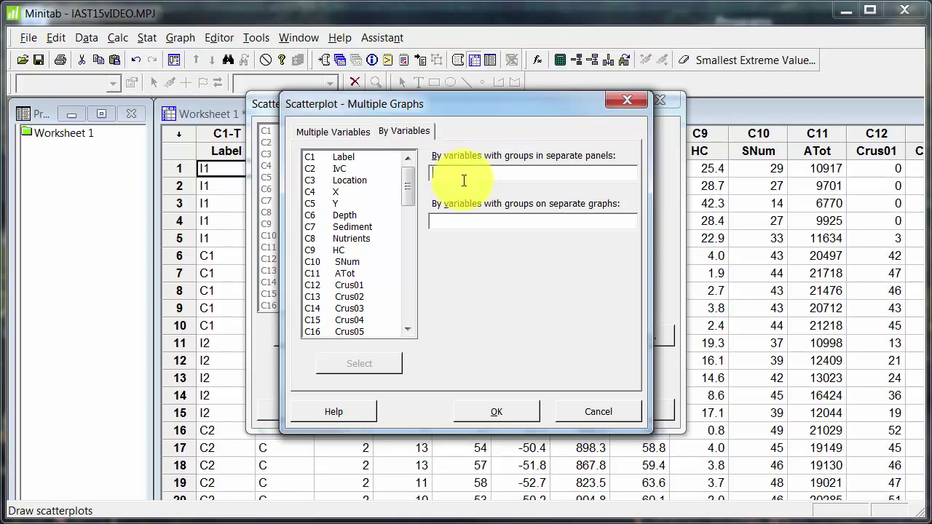
left_click(462, 219)
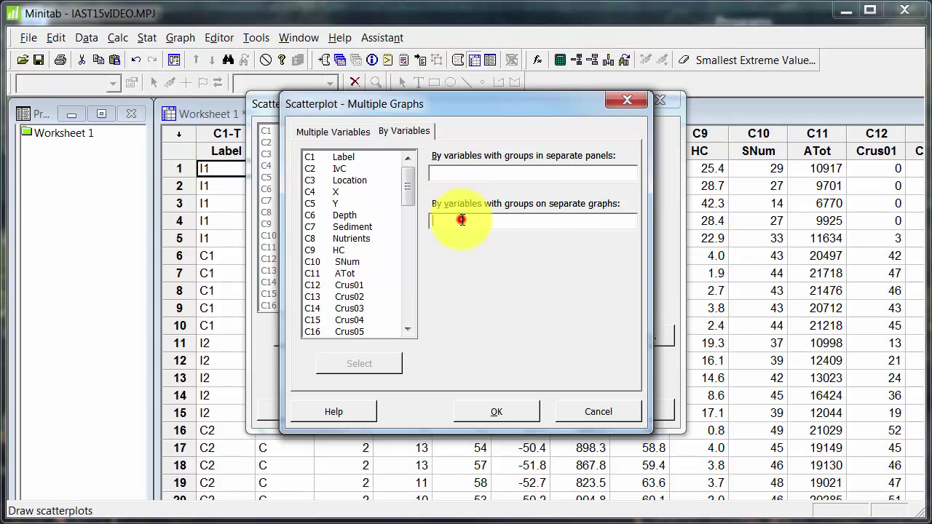
left_click(499, 170)
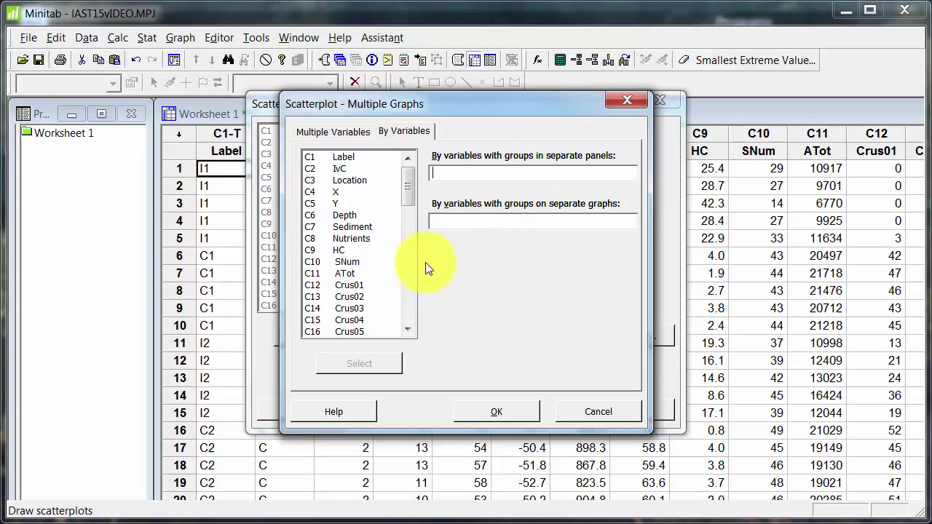
left_click(357, 168)
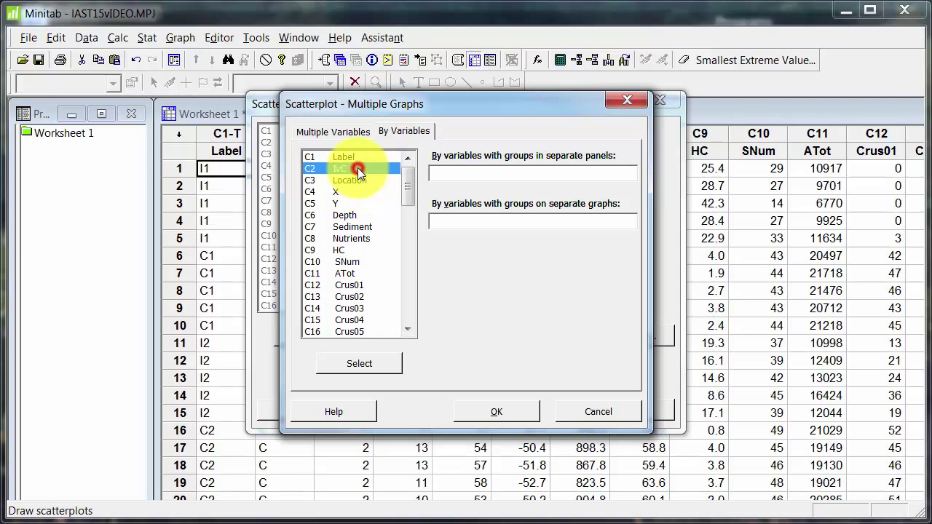
left_click(354, 181)
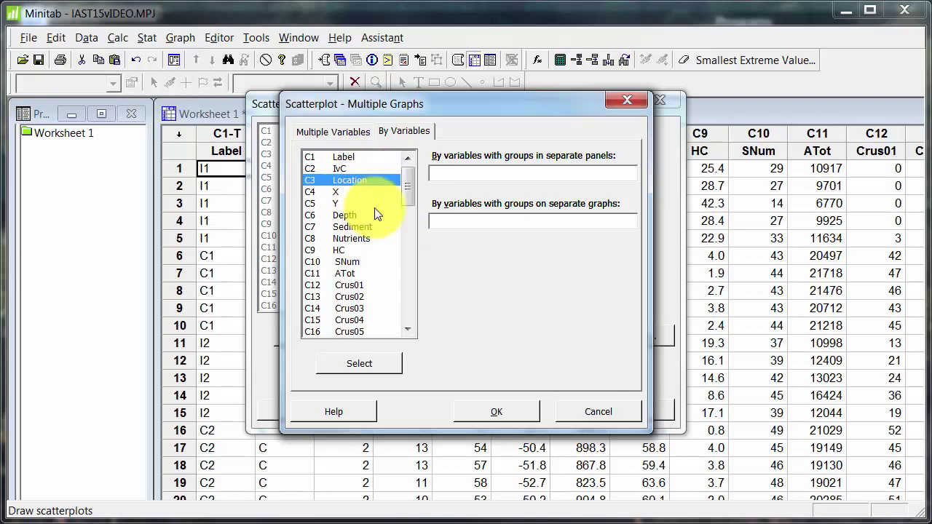
left_click(591, 406)
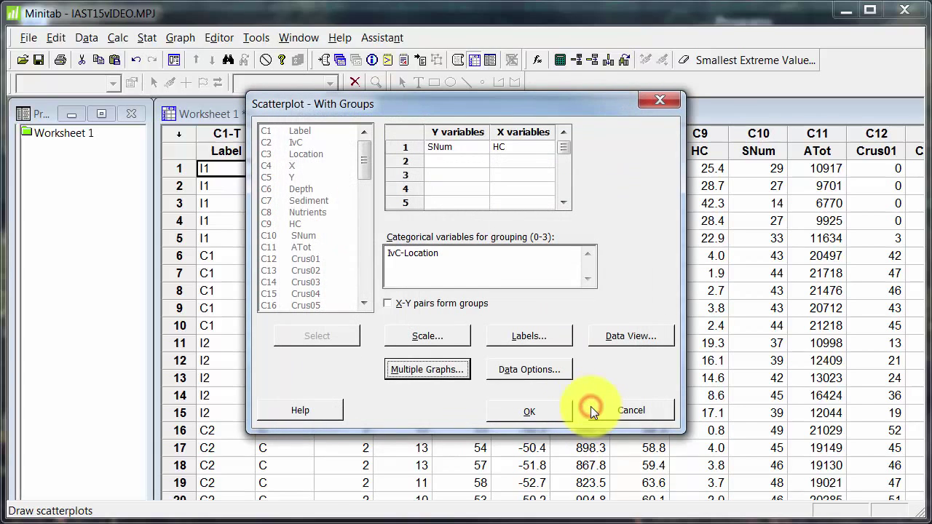
left_click(538, 371)
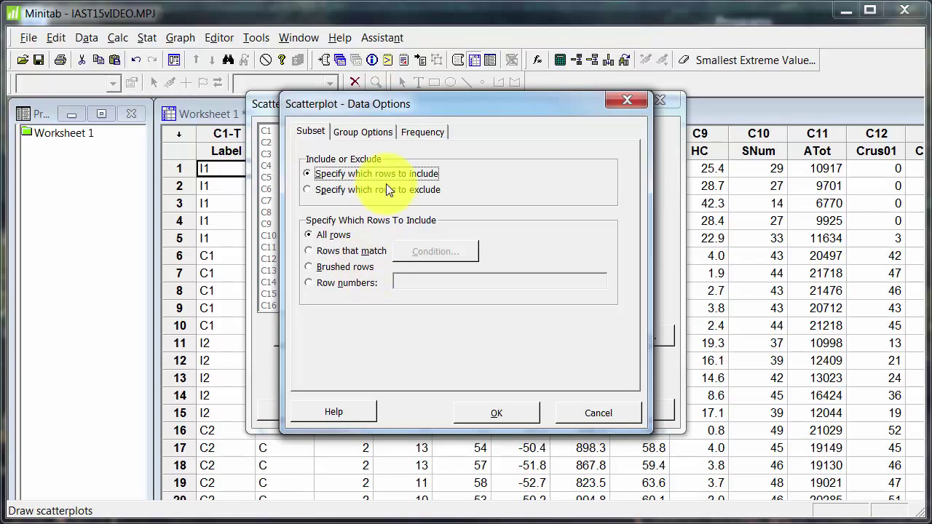
left_click(379, 135)
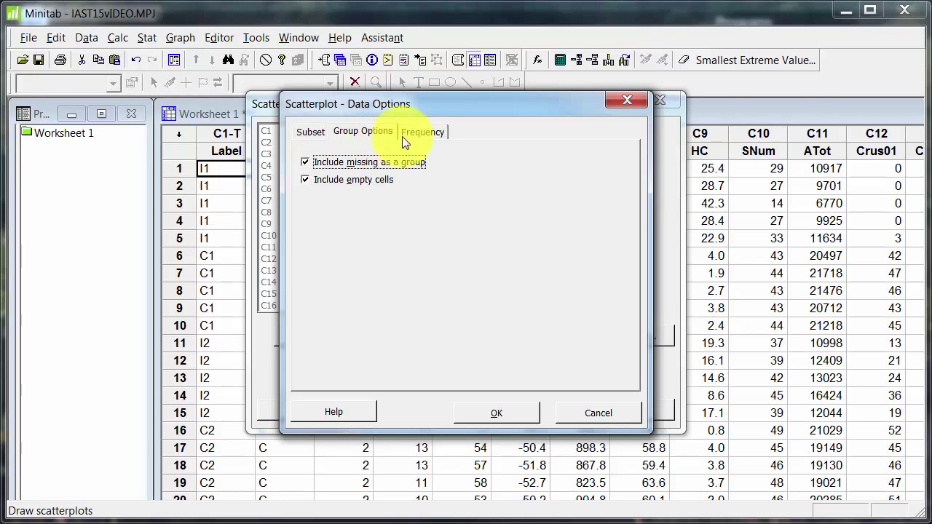
left_click(419, 131)
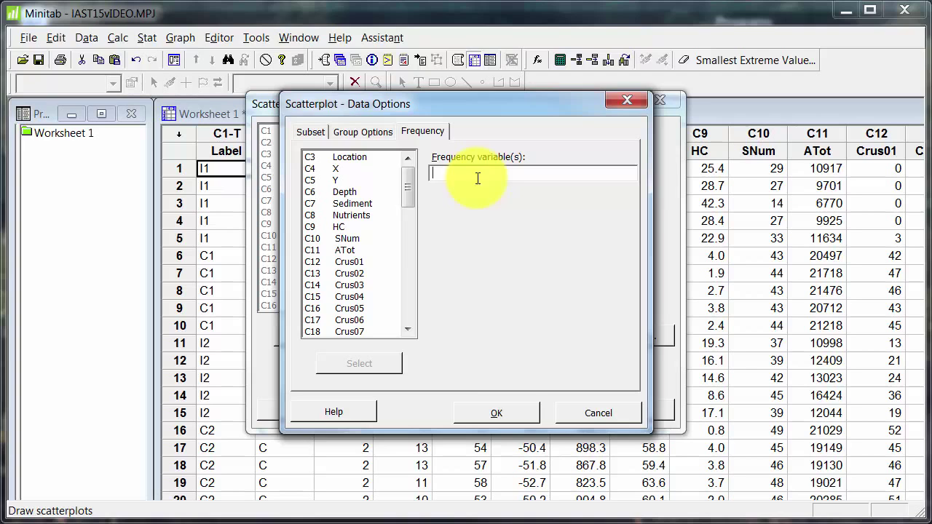
left_click(588, 412)
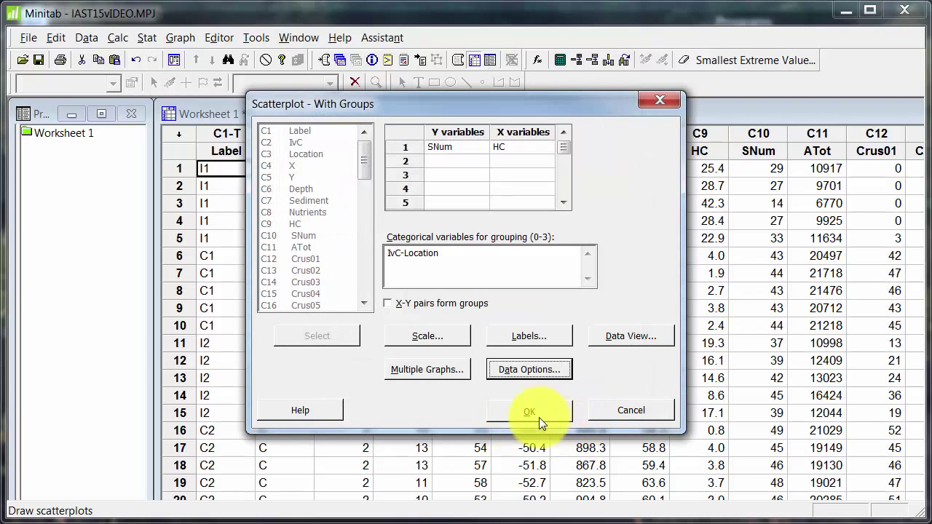
Create the SNum vs HC scatterplot and view it in the project's Graphs list.
left_click(538, 412)
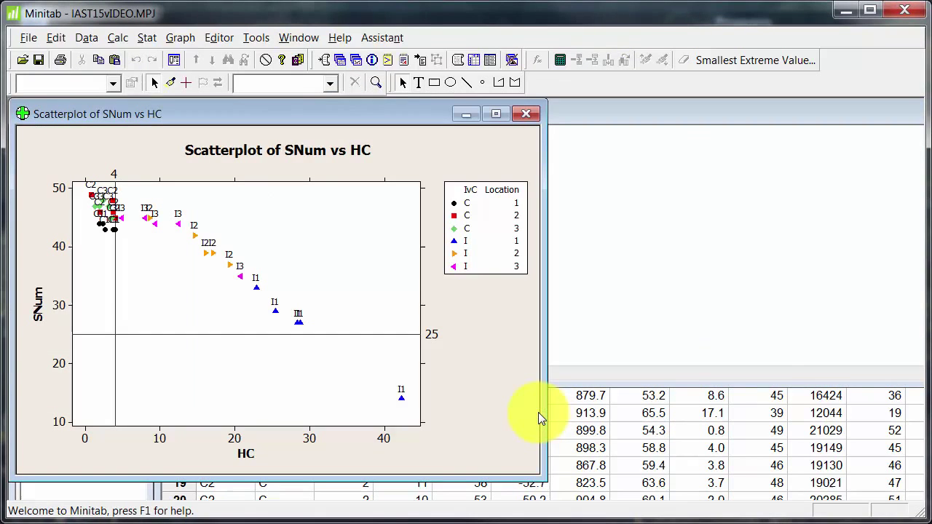
left_click(356, 62)
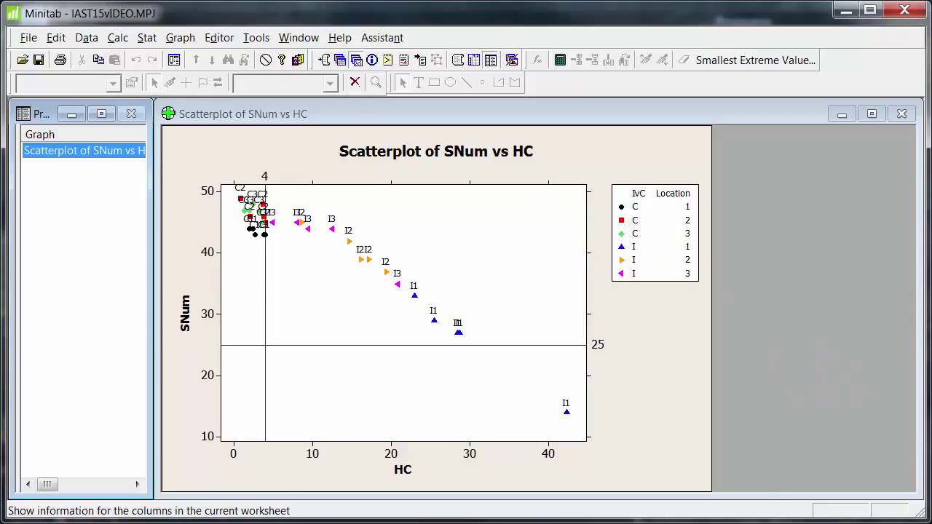
left_click(805, 381)
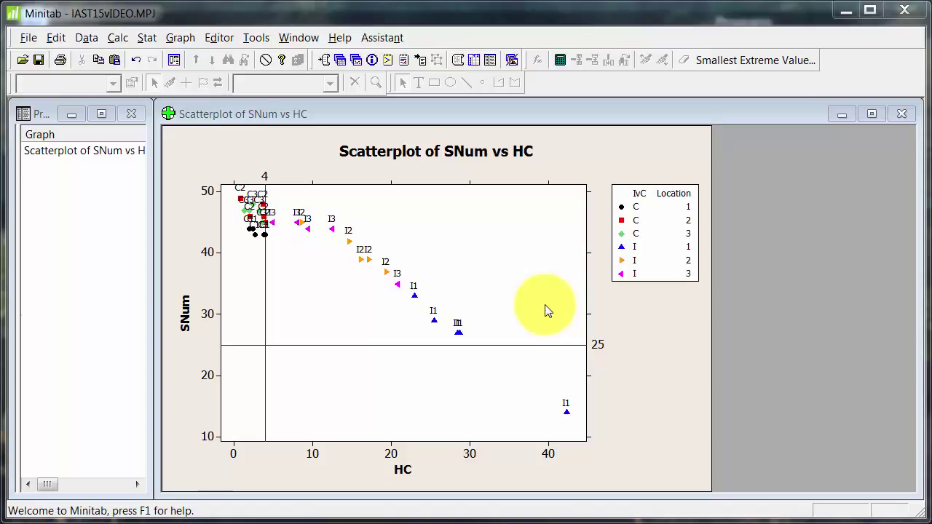
Set the point data labels to None and redraw the SNum vs HC scatterplot.
left_click(171, 62)
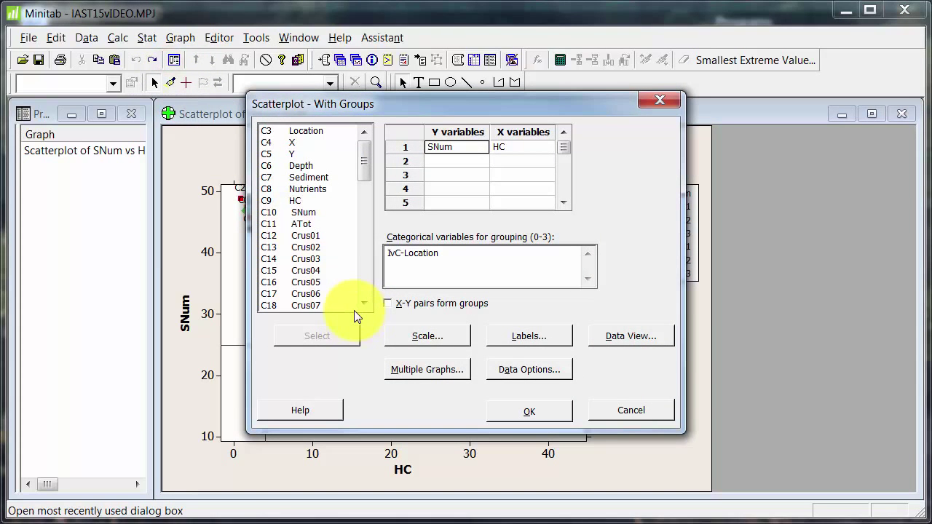
left_click(509, 343)
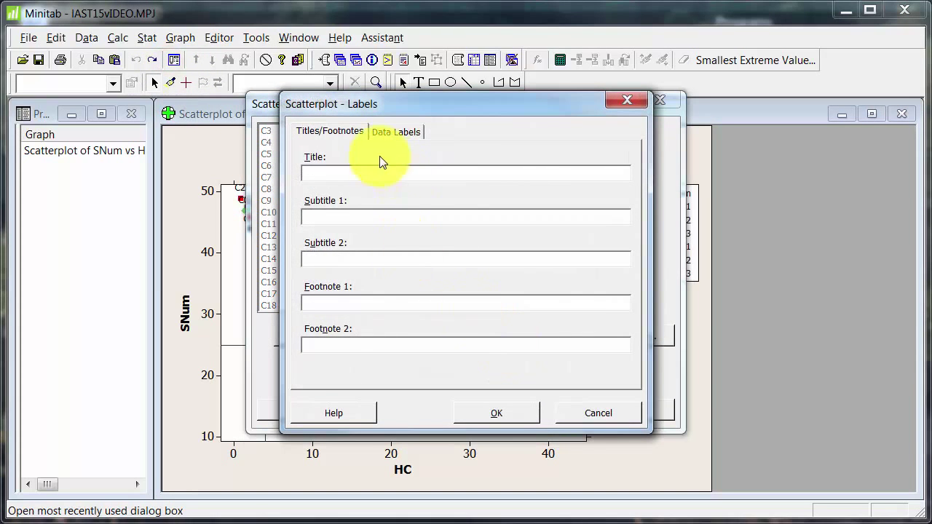
left_click(393, 135)
left_click(443, 173)
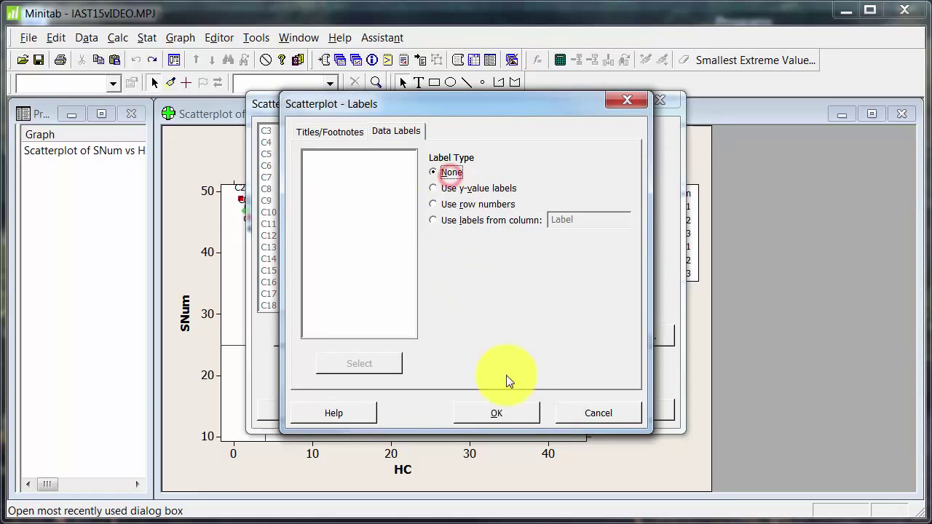
left_click(498, 413)
left_click(530, 412)
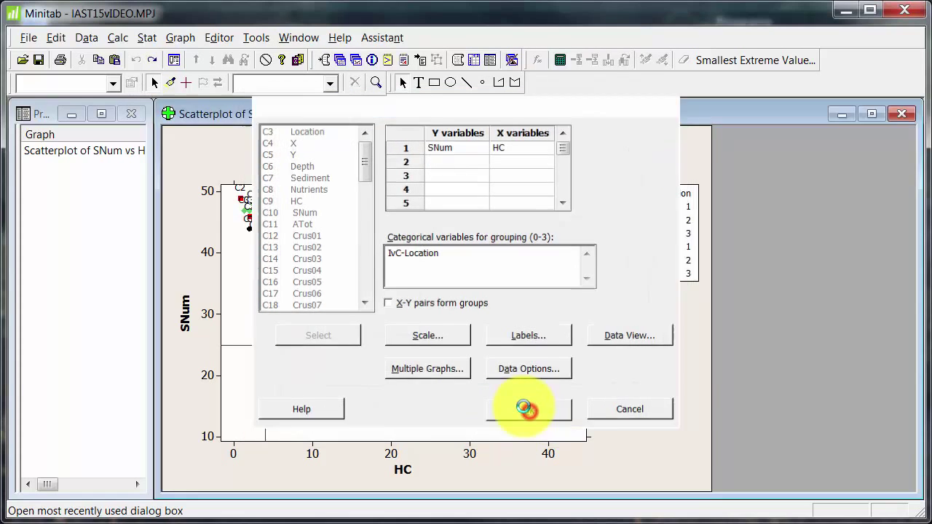
left_click(359, 60)
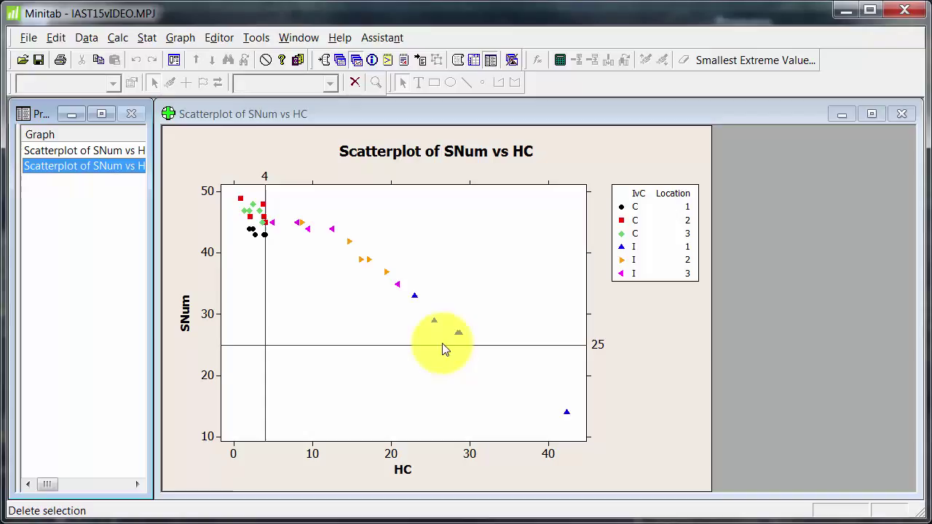
left_click(415, 297)
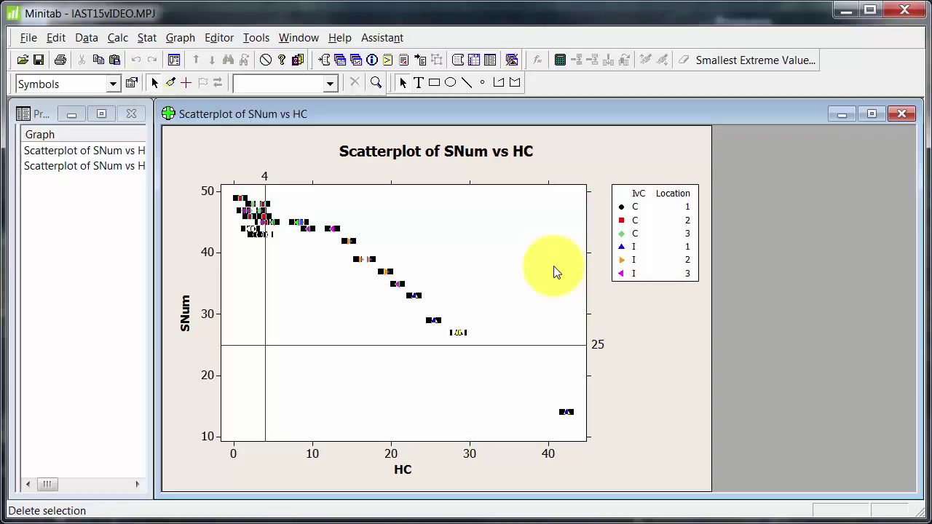
left_click(413, 297)
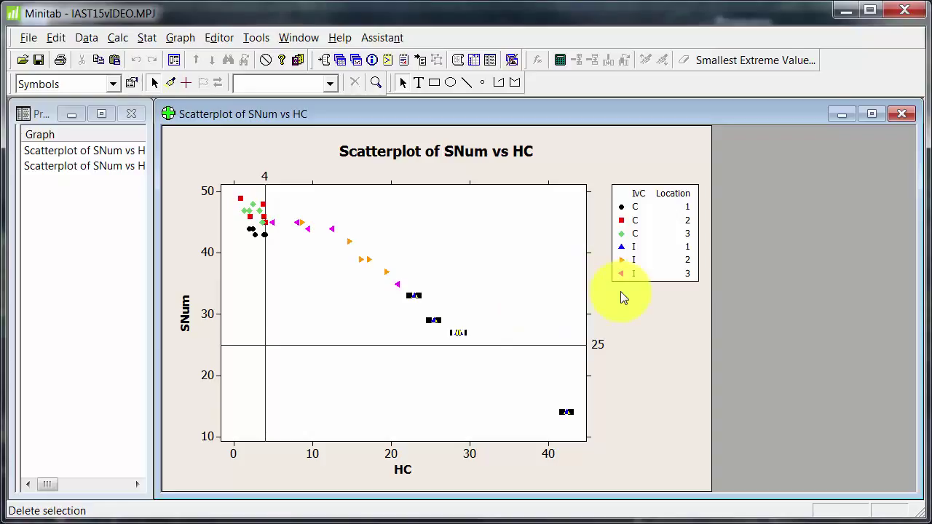
left_click(434, 319)
left_click(434, 319)
left_click(434, 321)
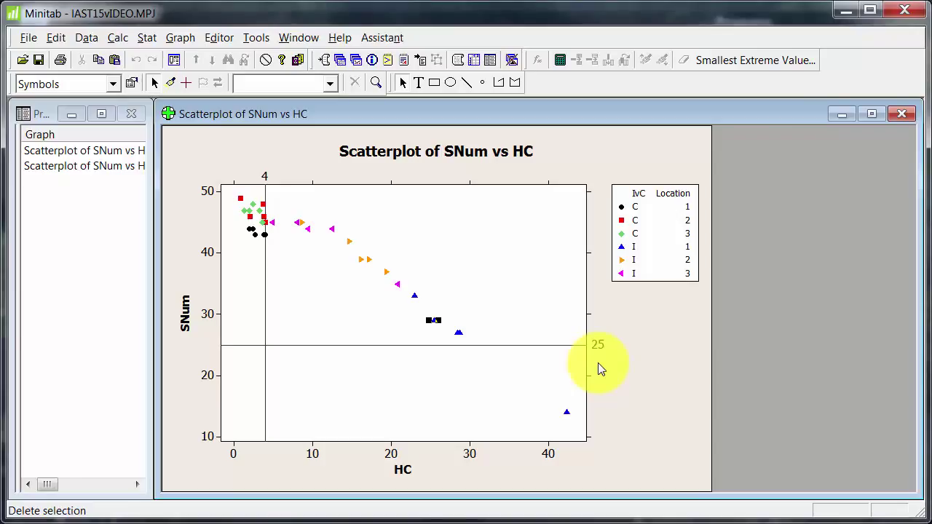
left_click(457, 334)
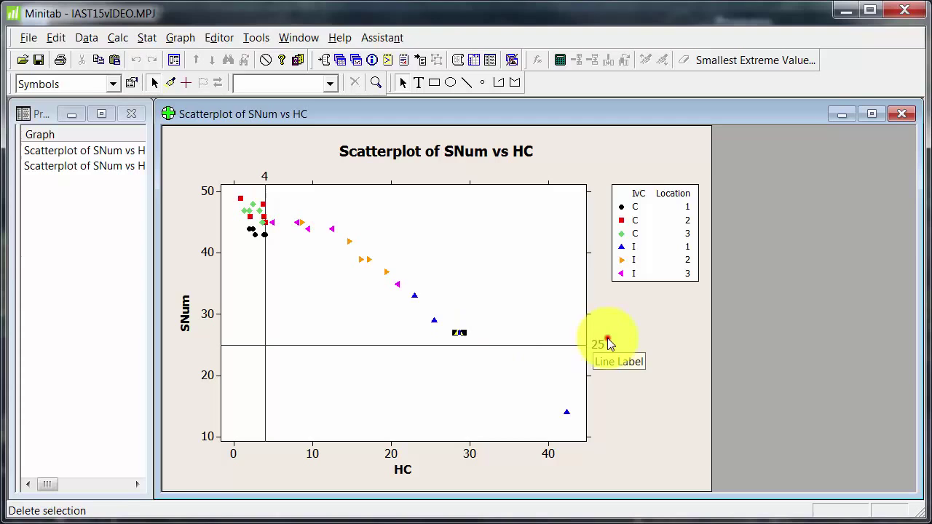
left_click(605, 340)
left_click(459, 331)
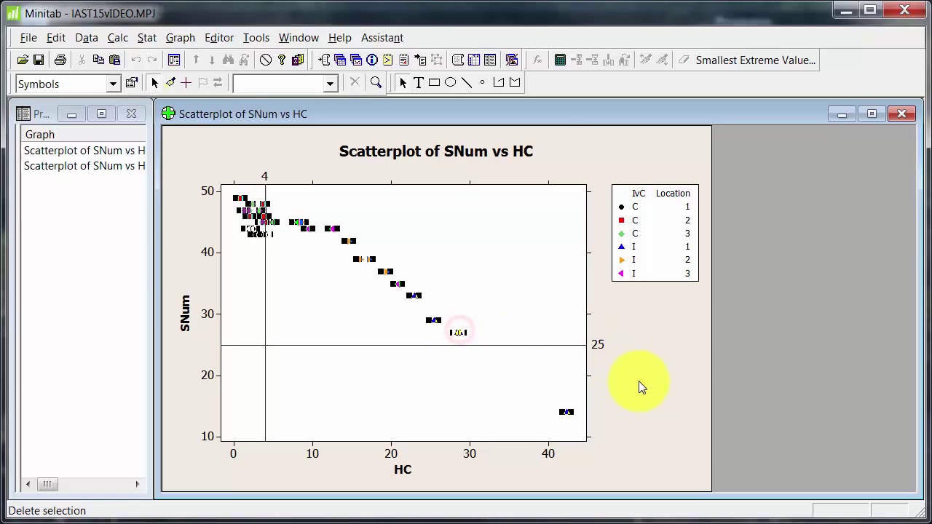
left_click(456, 333)
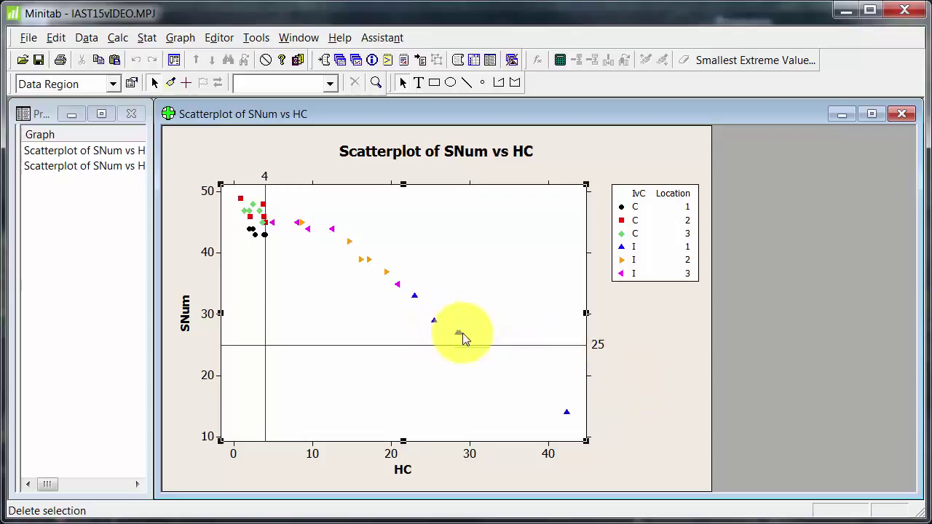
left_click(455, 332)
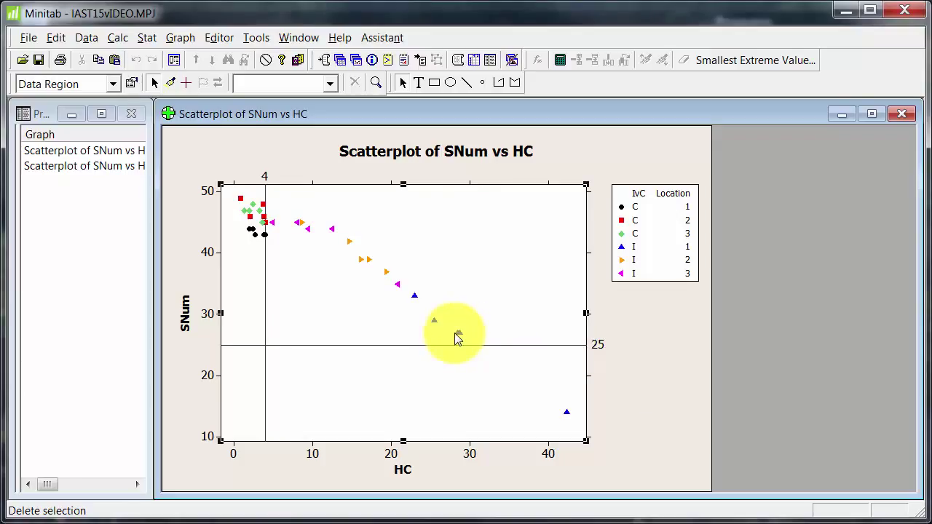
left_click(459, 332)
left_click(460, 331)
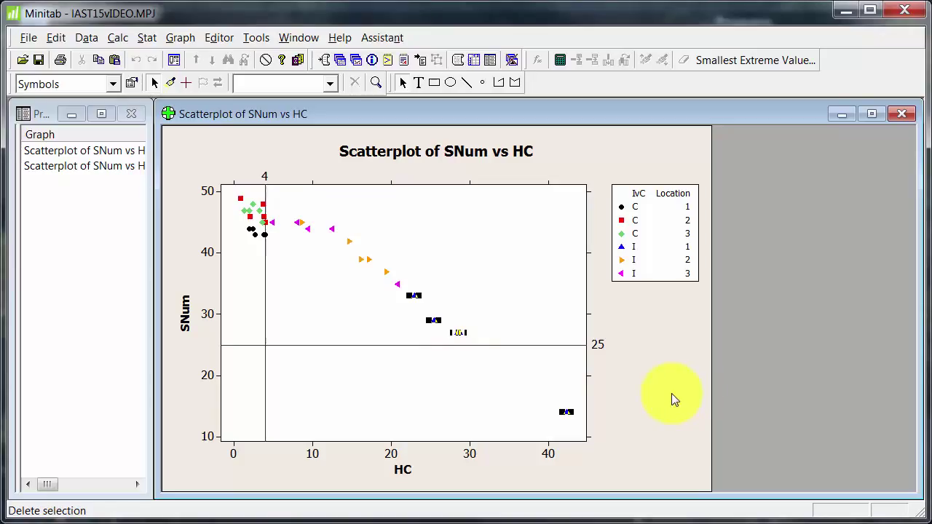
Give the I, Location 1 symbols custom red triangles at size 2.
key("ctrl+t")
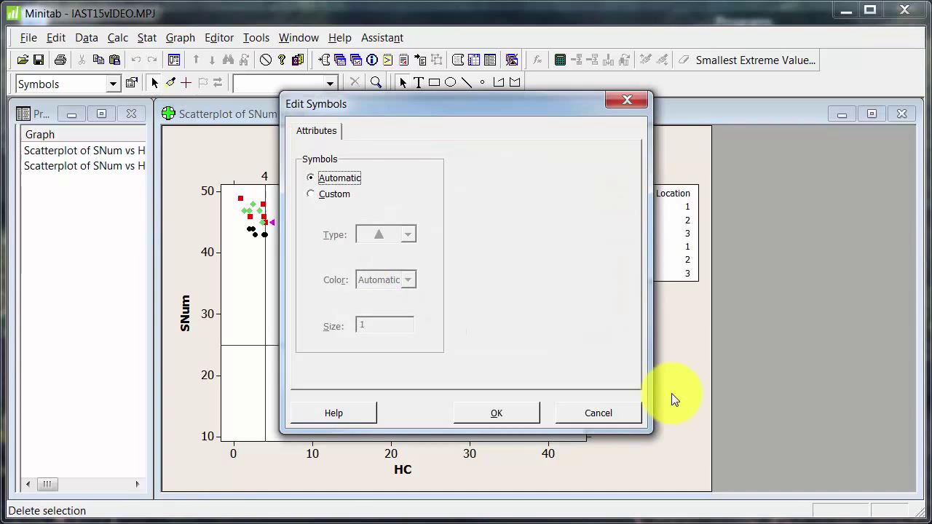
left_click(310, 195)
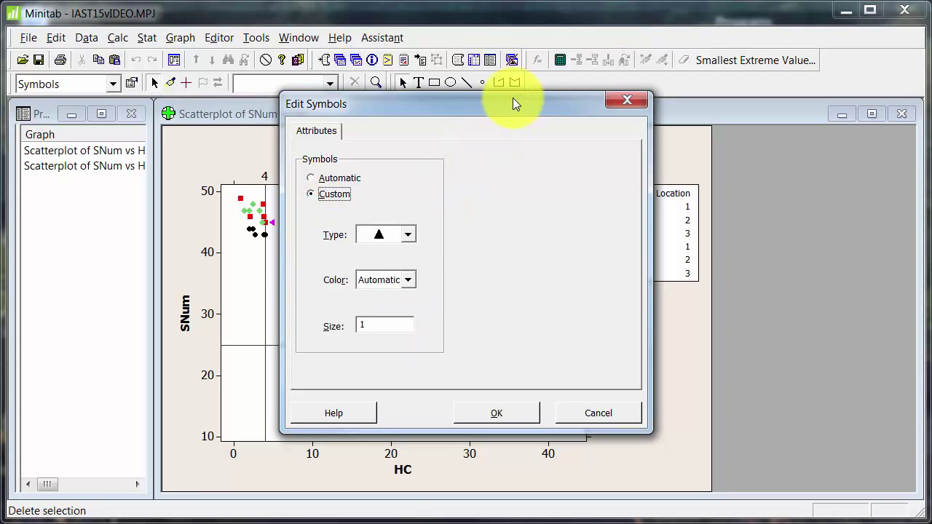
left_click_drag(512, 97, 422, 88)
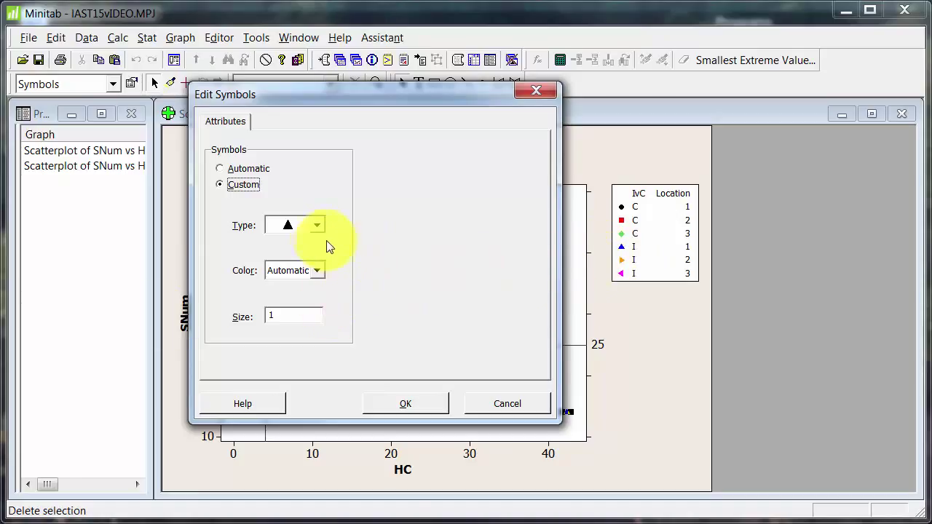
left_click(321, 270)
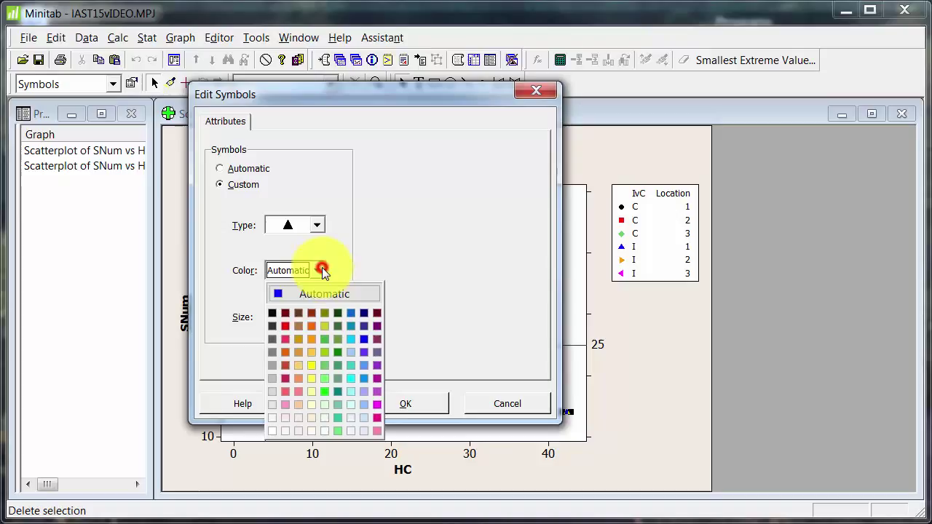
left_click(285, 326)
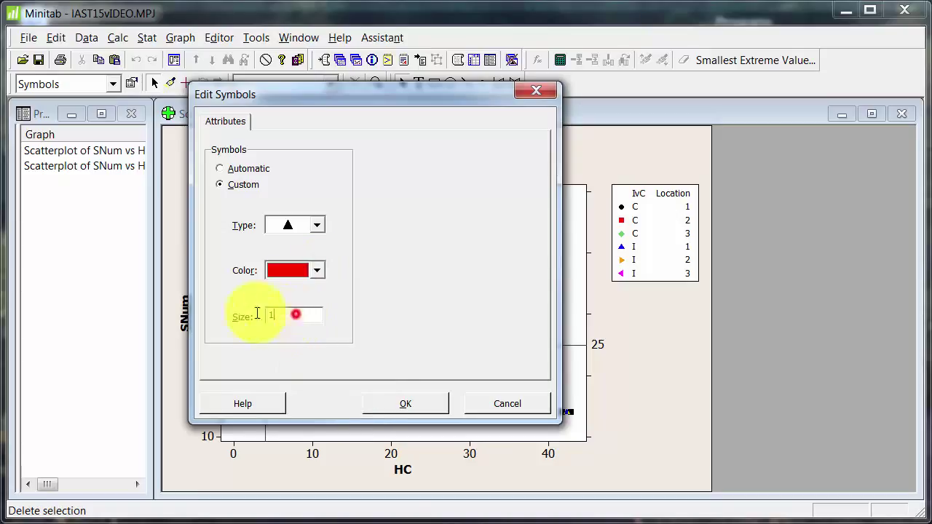
double_click(295, 314)
type("2")
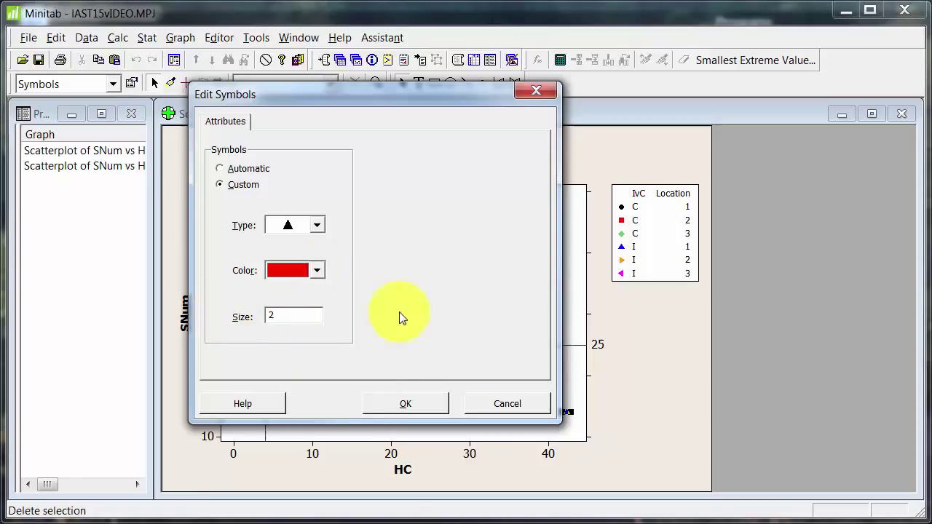
left_click(393, 404)
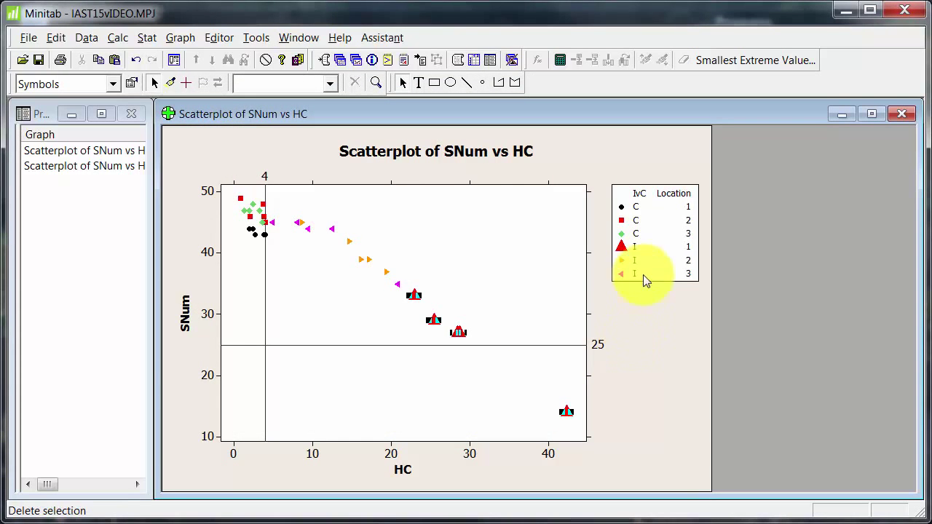
Restyle the C, Location 1 points as blue triangles at size 1.5.
left_click(256, 236)
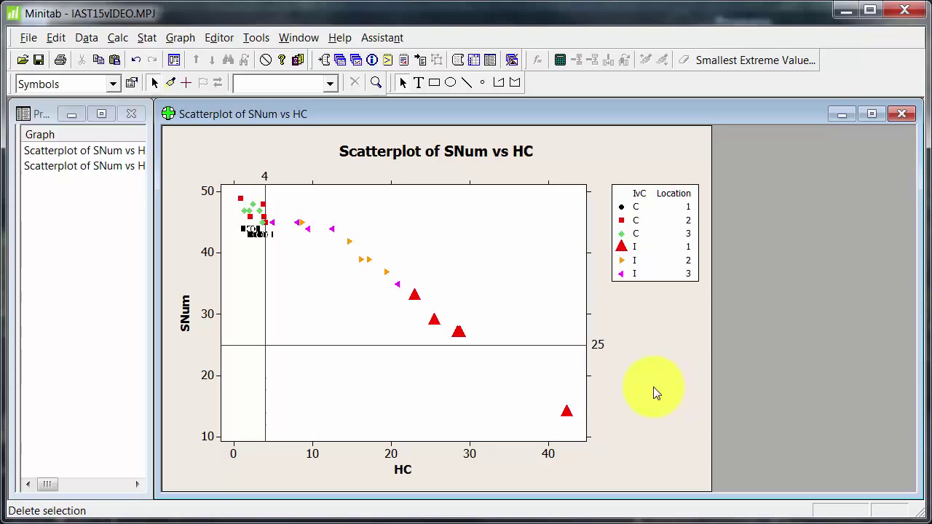
key("ctrl+t")
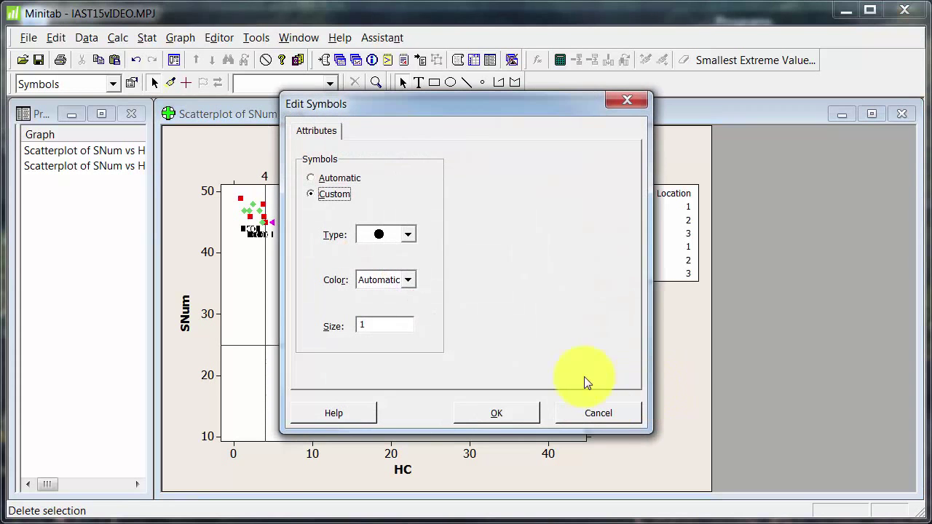
left_click(405, 240)
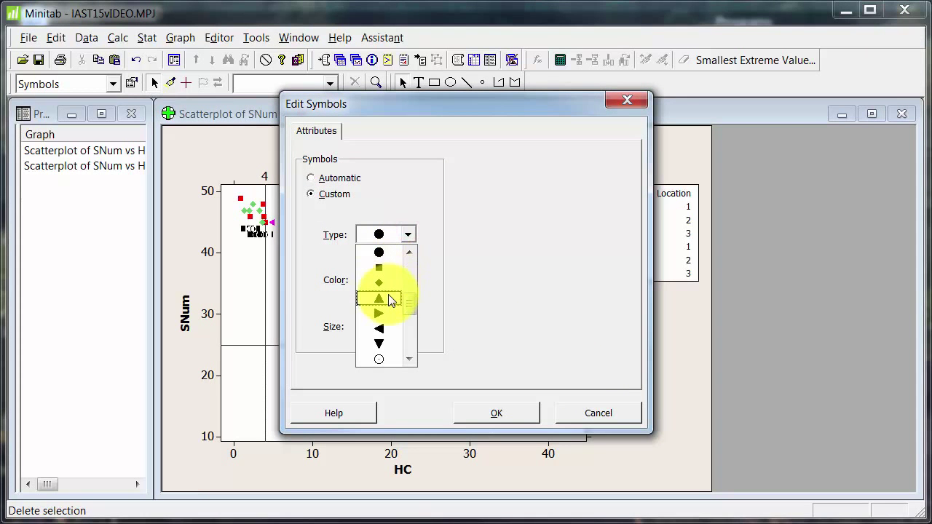
left_click(390, 300)
left_click(412, 278)
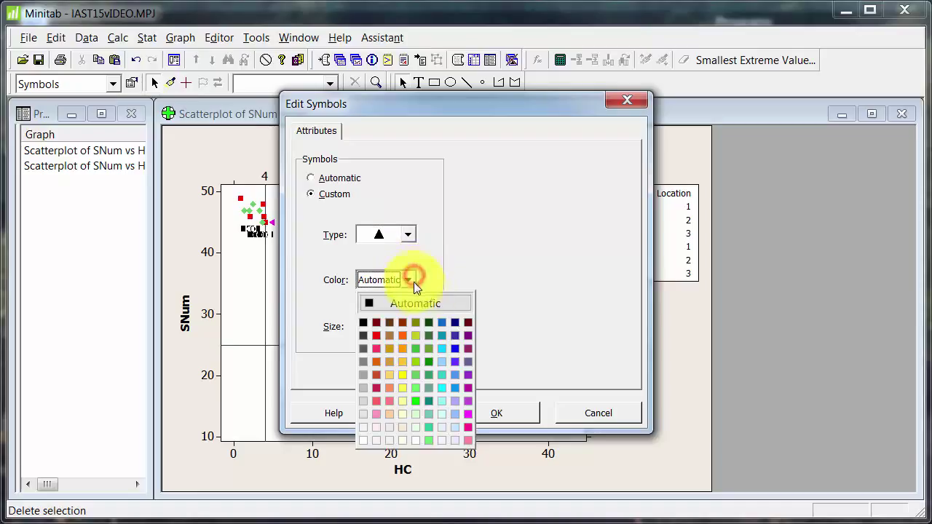
left_click(455, 347)
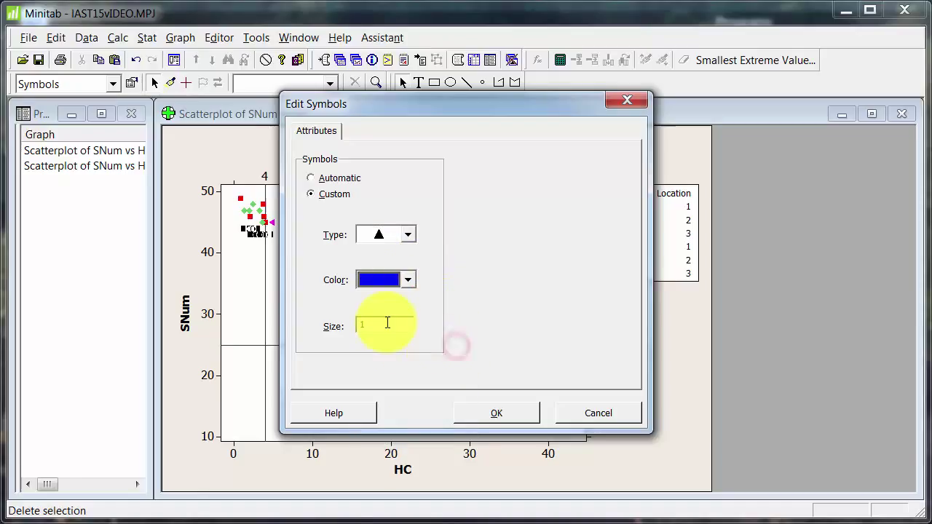
left_click(387, 322)
type(".5")
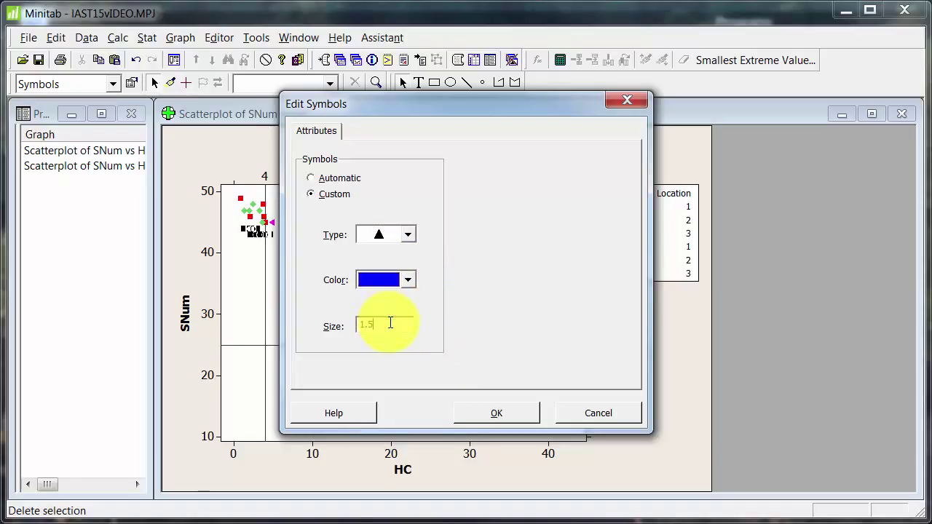
left_click(461, 413)
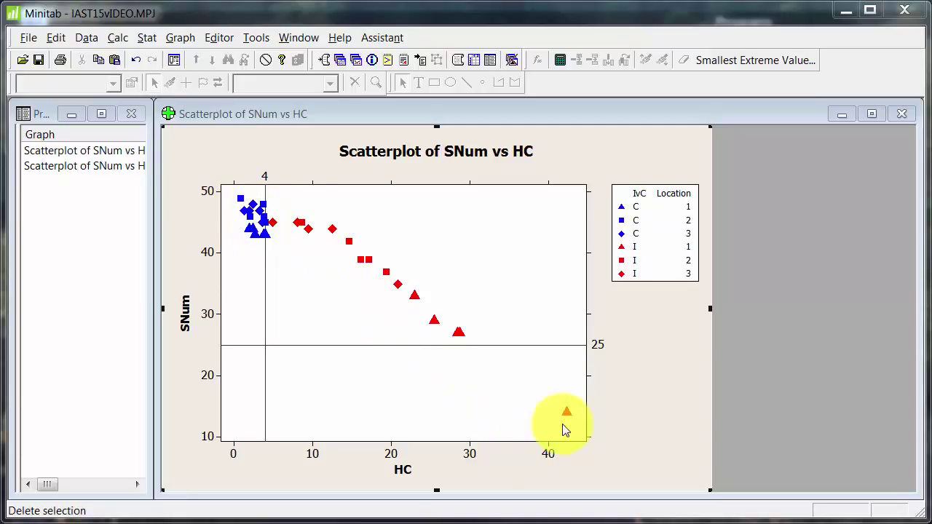
Fit a cubic regression curve through the SNum vs HC points.
left_click(413, 300)
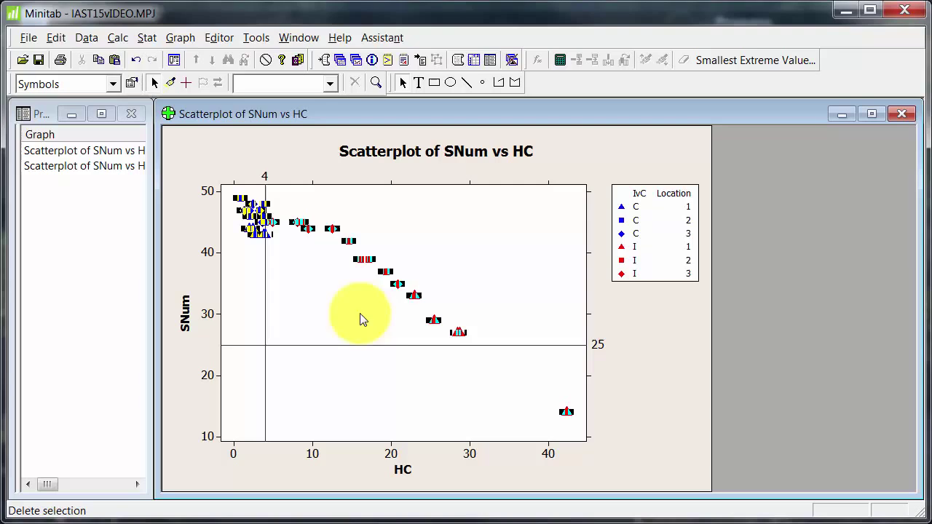
right_click(415, 297)
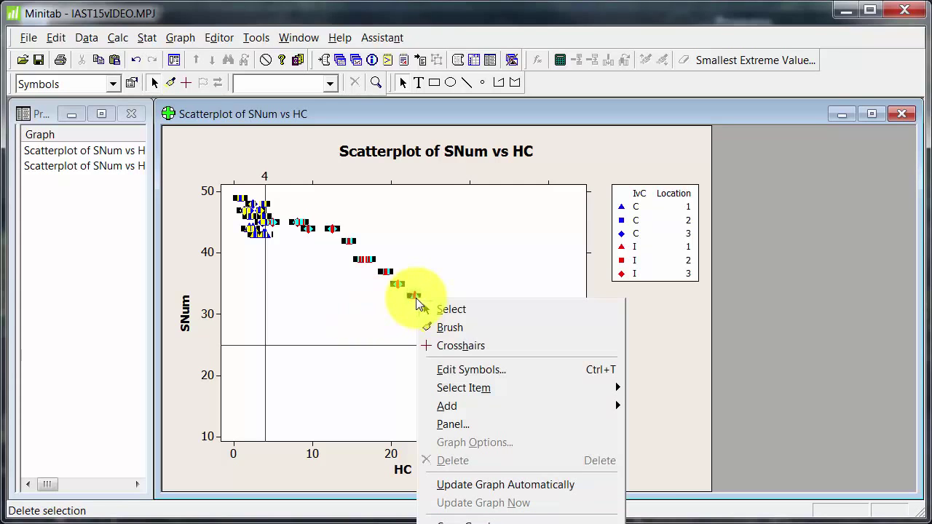
left_click(487, 308)
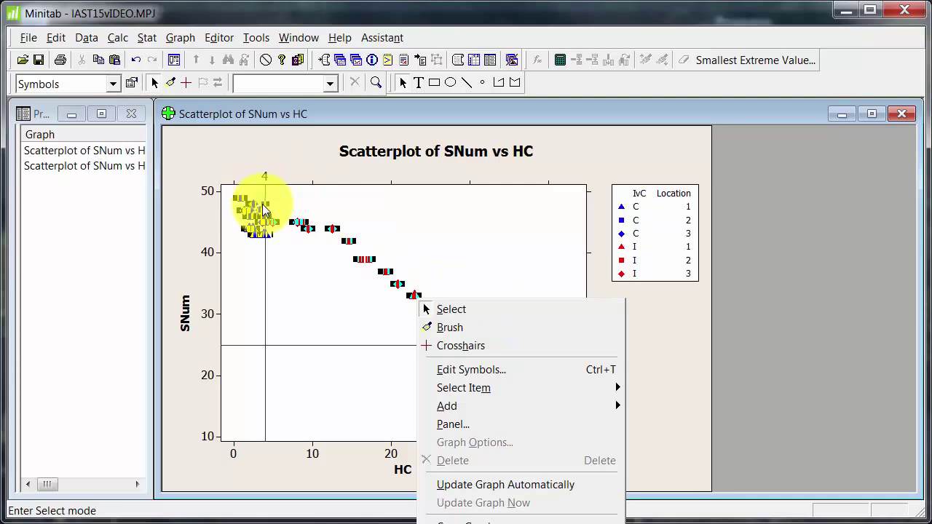
right_click(262, 208)
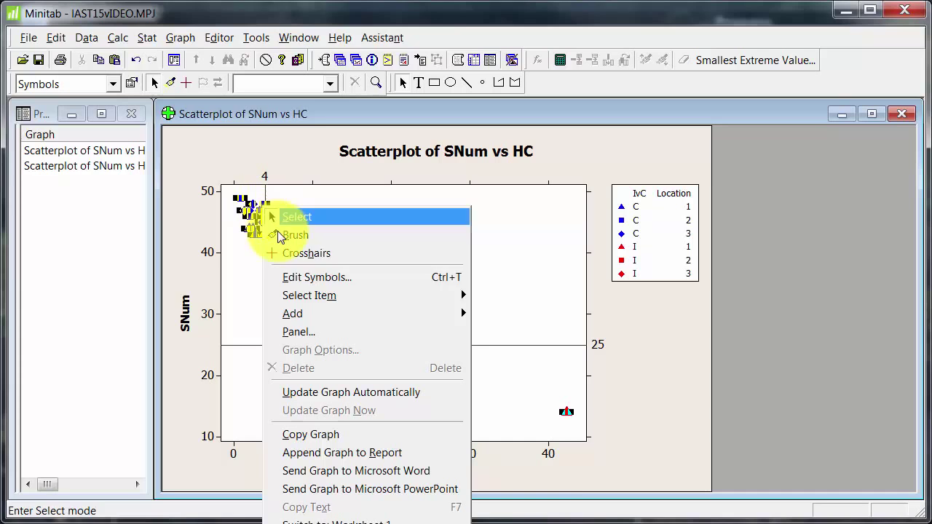
mouse_move(295, 313)
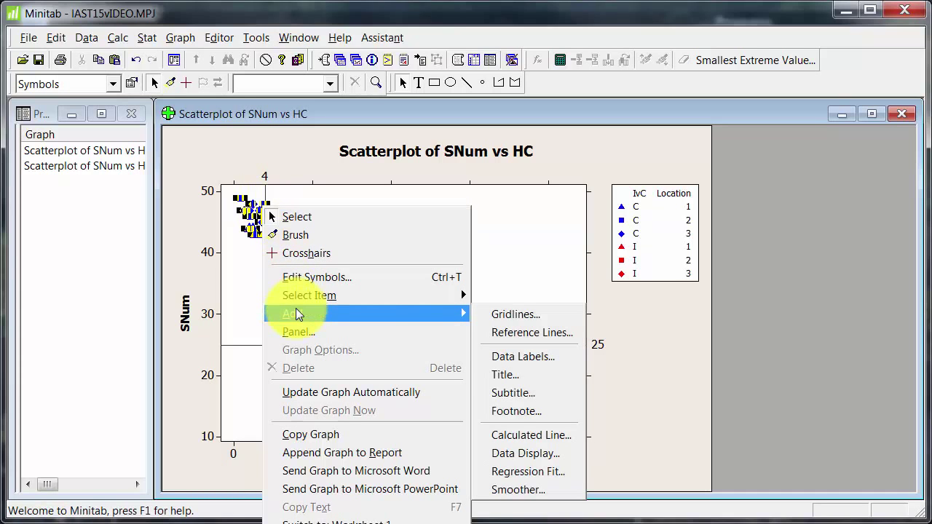
left_click(500, 471)
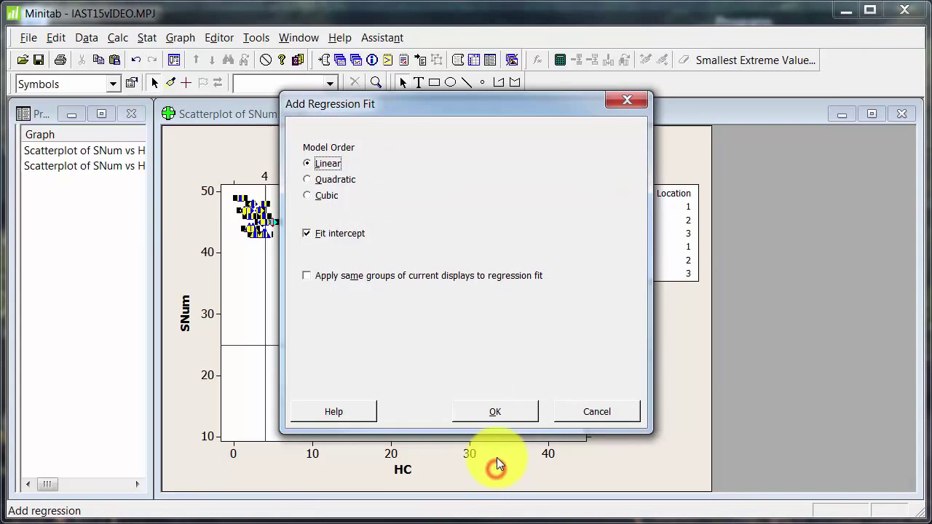
left_click(307, 195)
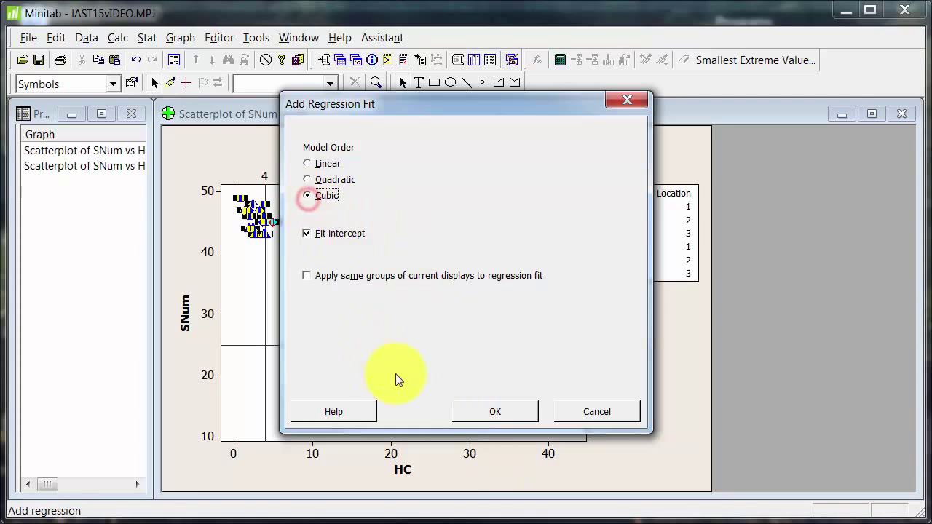
left_click(479, 412)
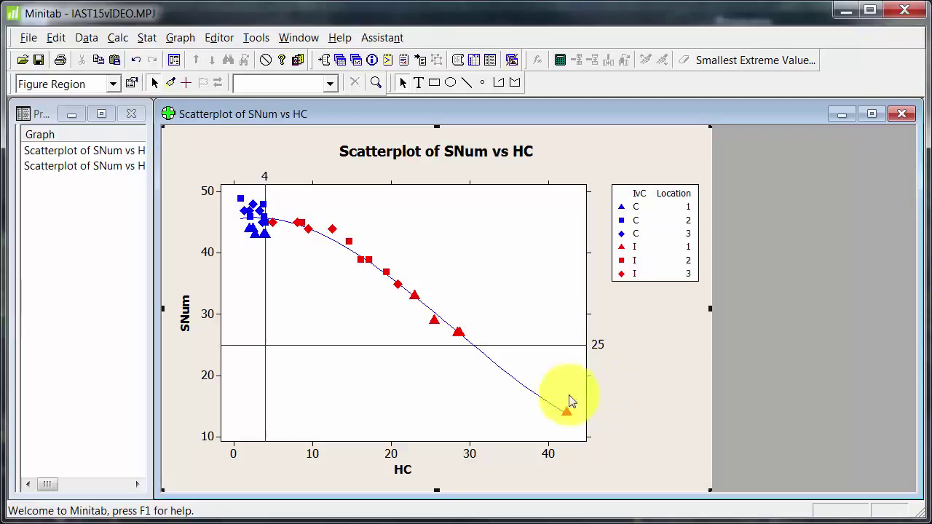
Give the selected cubic fit curve a custom dashed style, black colour and size 2.
left_click(511, 379)
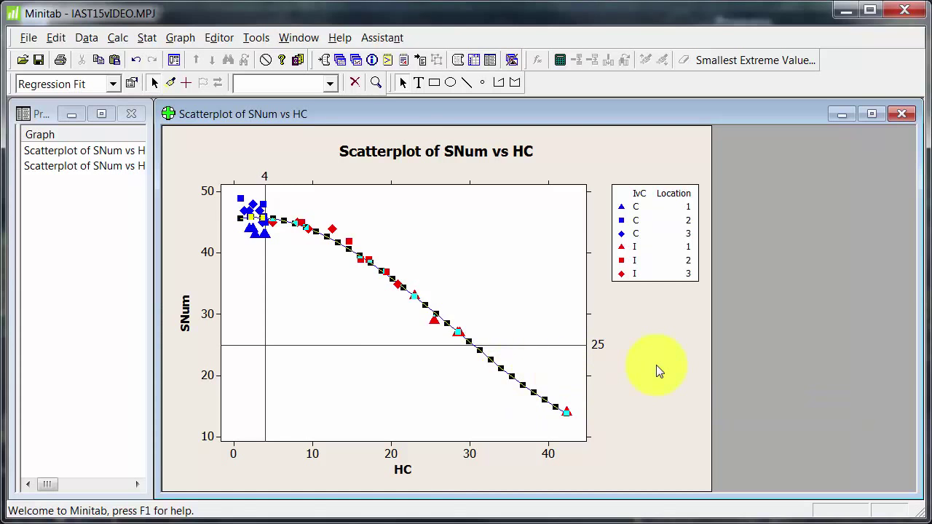
key("ctrl+t")
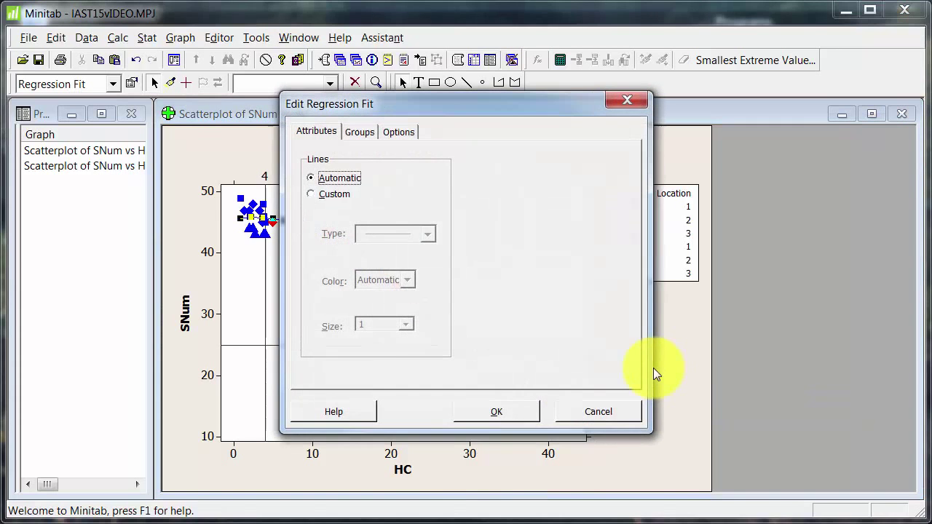
left_click(346, 195)
left_click(425, 233)
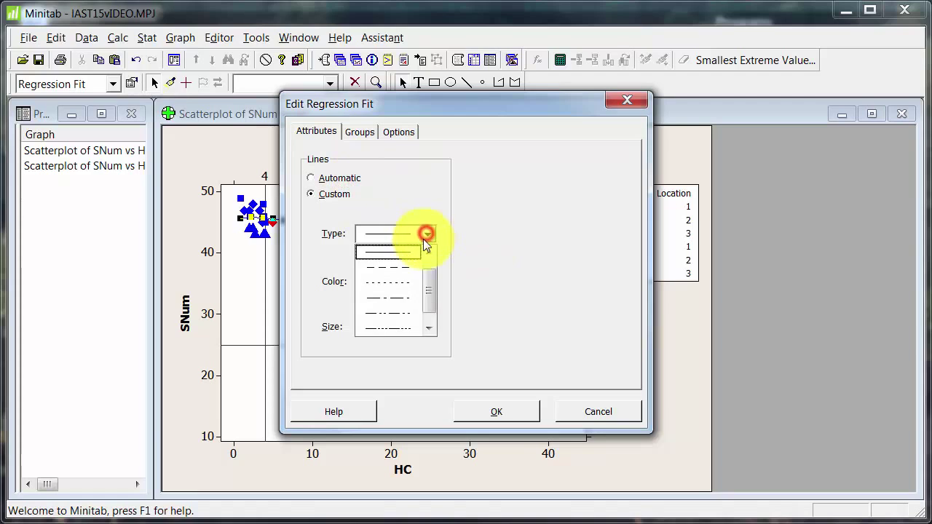
left_click(410, 277)
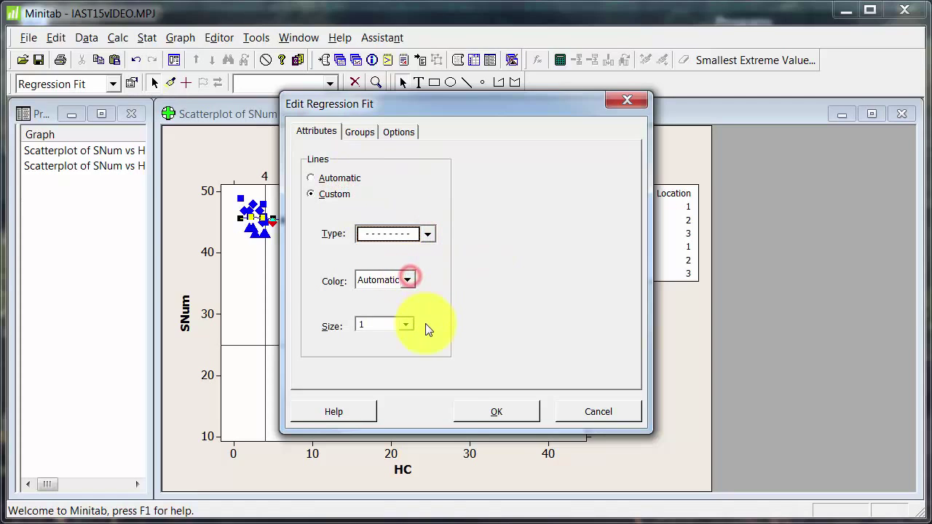
left_click(406, 282)
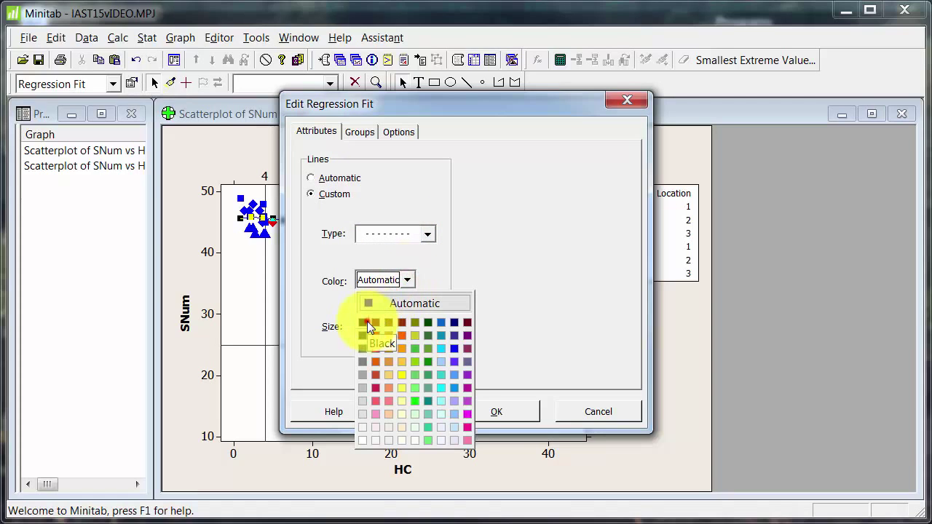
left_click(367, 321)
double_click(366, 324)
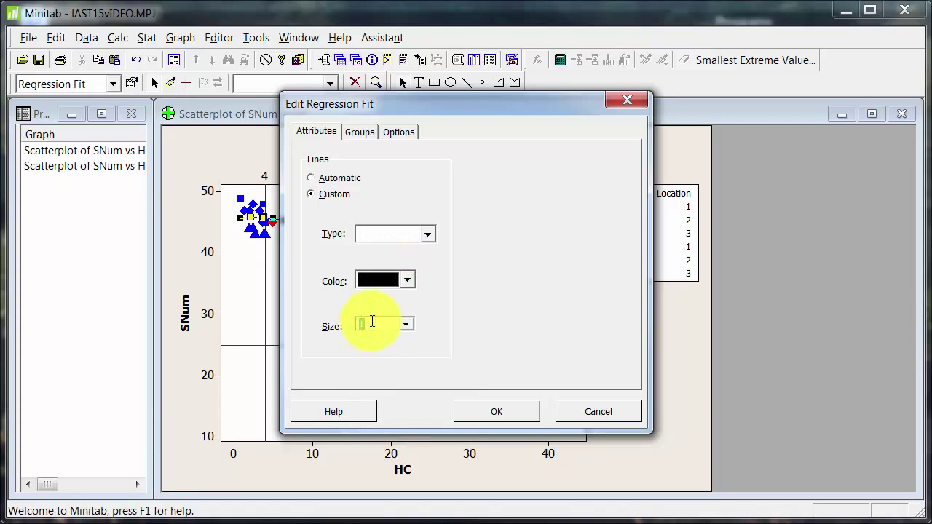
type("2")
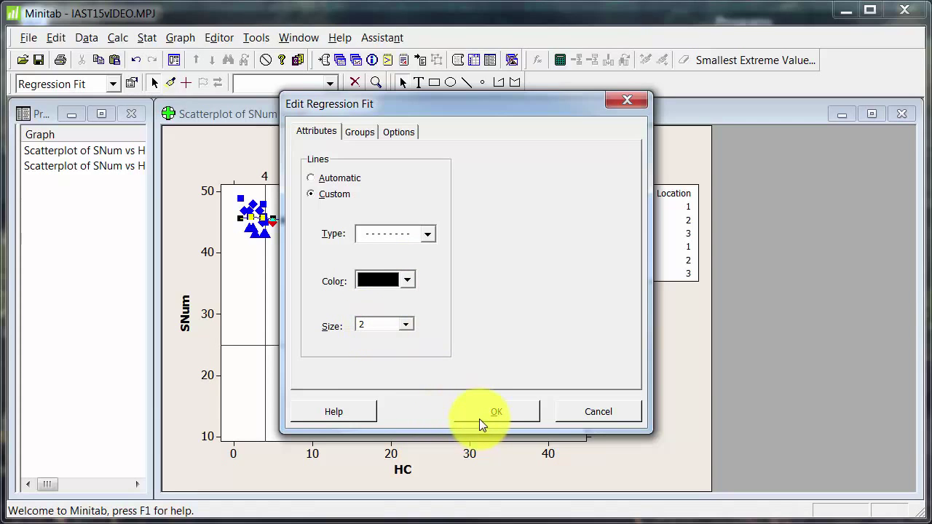
left_click(479, 414)
Move the legend into the plot's top-right corner and widen the data region to the right.
left_click(632, 416)
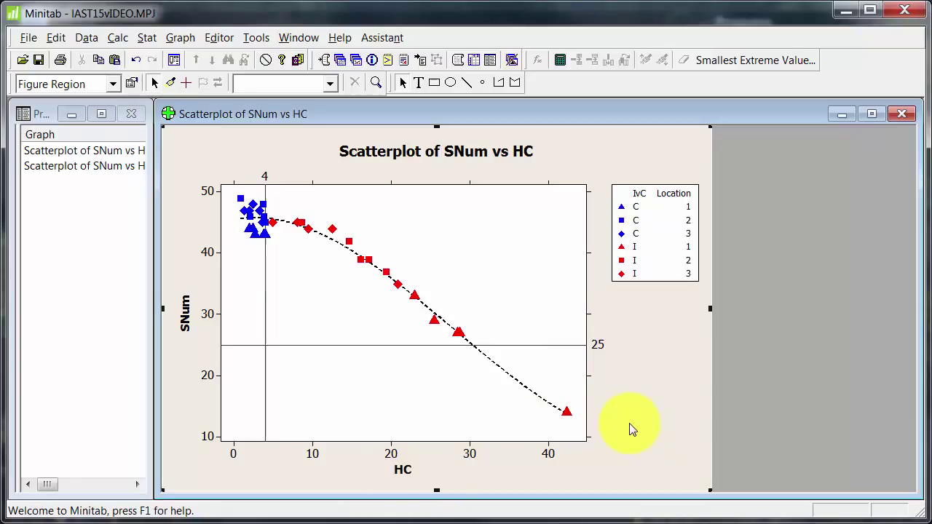
left_click(664, 262)
left_click_drag(664, 265, 537, 268)
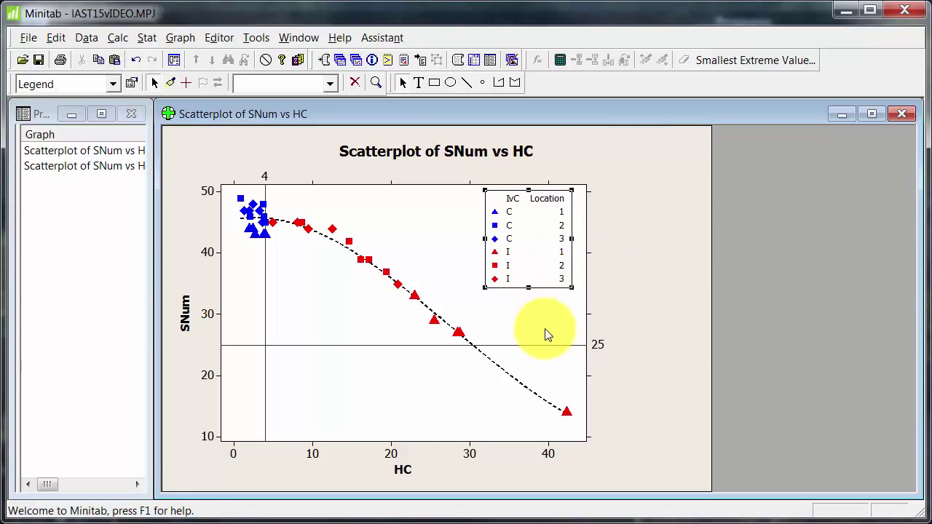
left_click(579, 322)
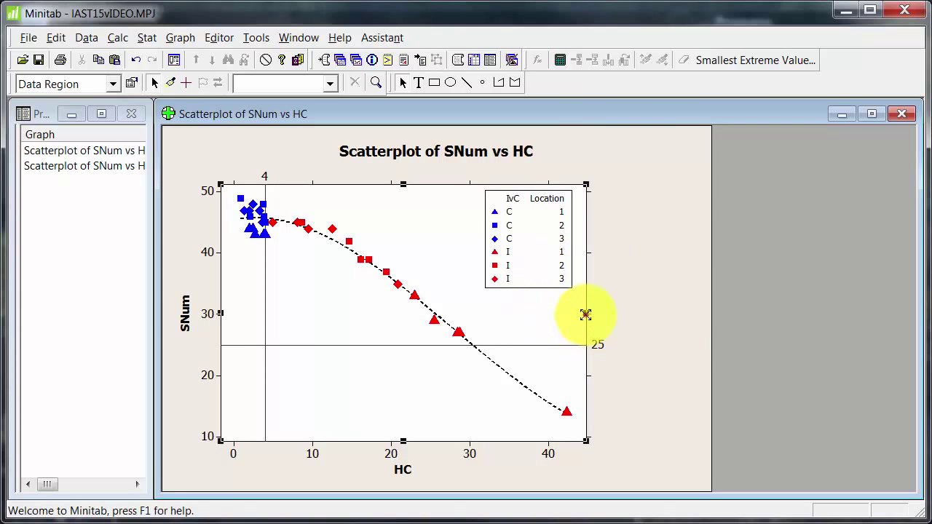
left_click_drag(585, 313, 690, 313)
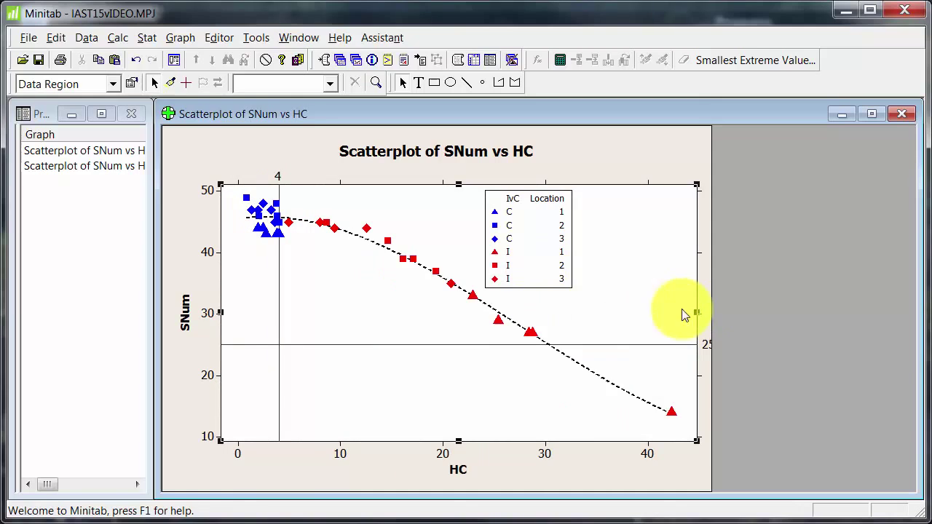
left_click(540, 251)
left_click_drag(541, 249, 651, 247)
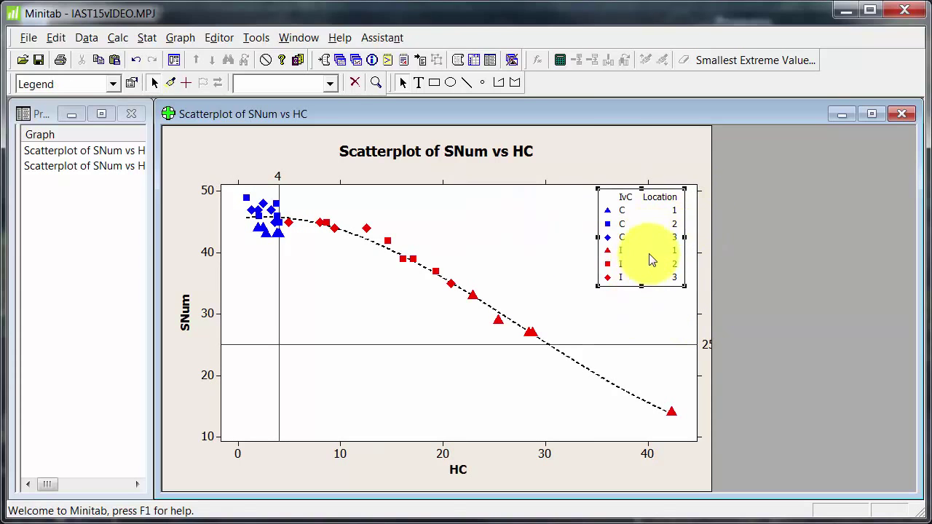
Check the legend's Location, IvC and I entries, then nudge the data region's right edge inward.
left_click(658, 196)
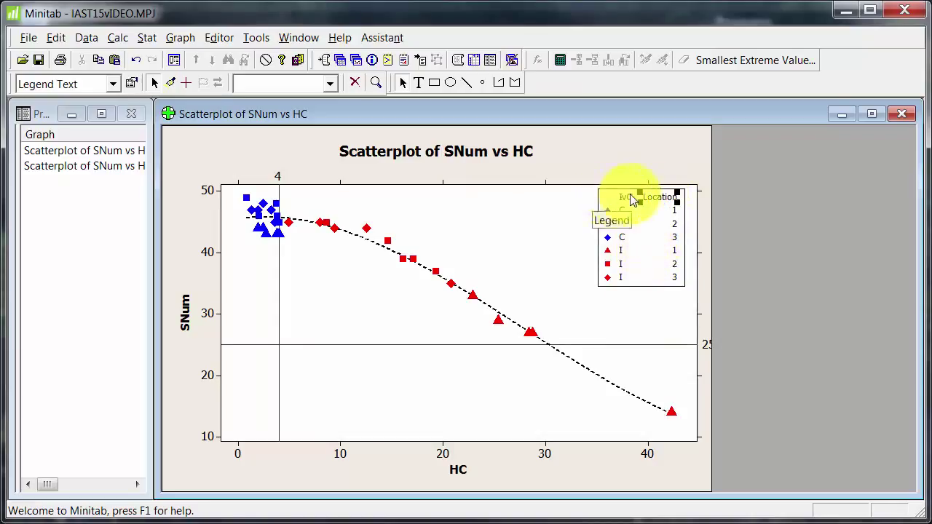
left_click(624, 197)
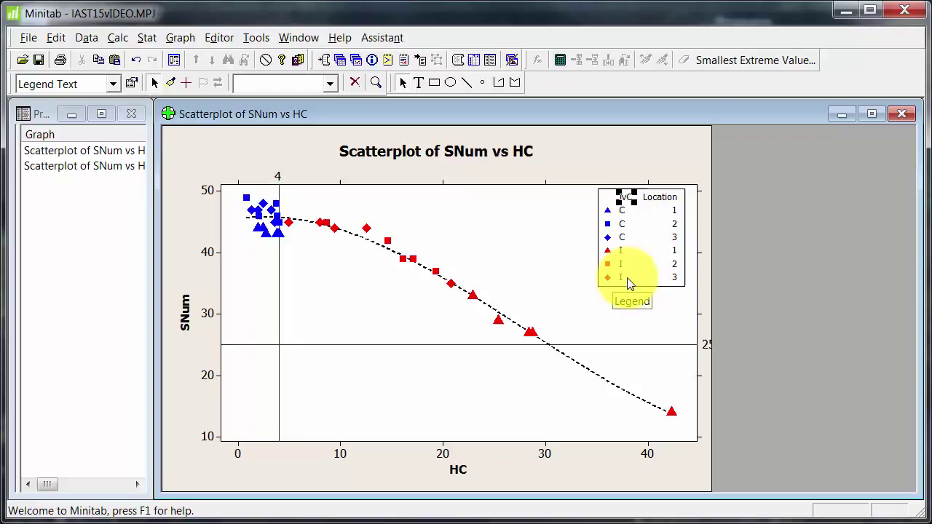
left_click(620, 273)
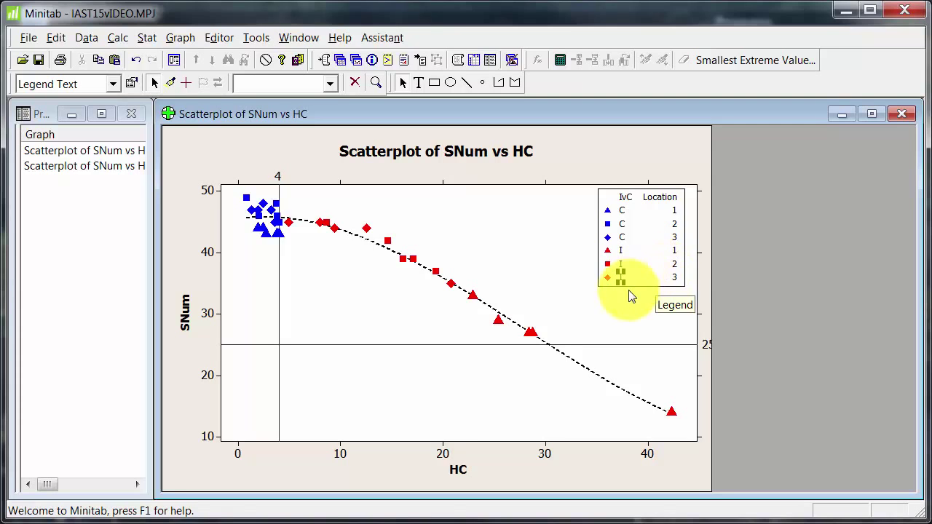
left_click(687, 339)
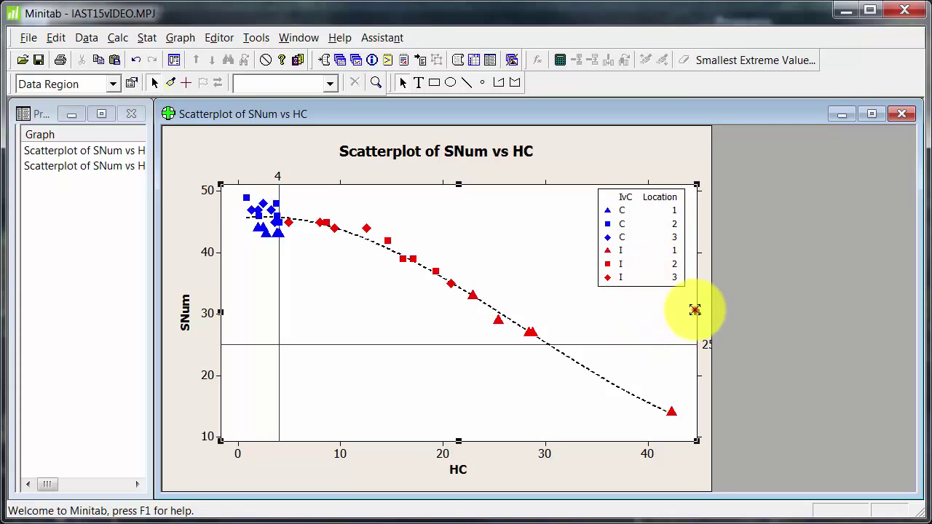
left_click_drag(692, 312, 690, 312)
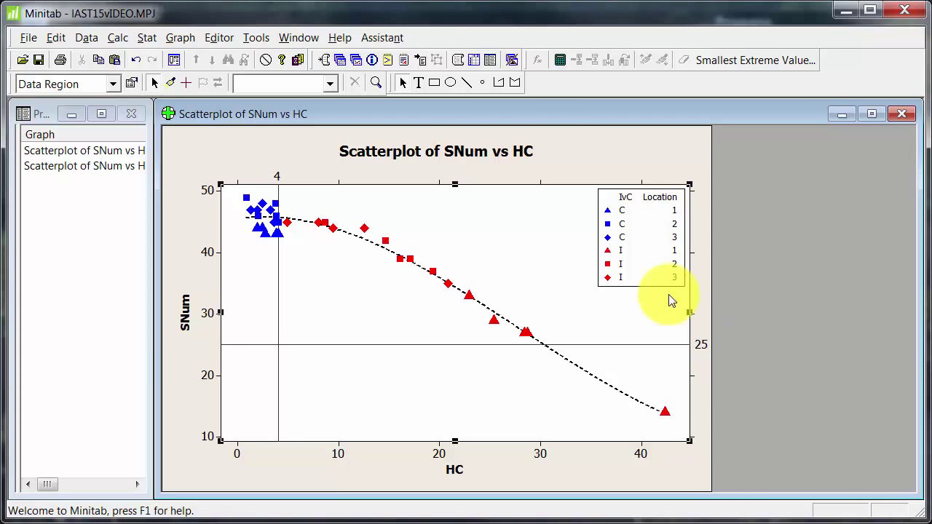
Return to Worksheet 1 and choose Graph > Interval Plot, One Y With Groups.
left_click(335, 64)
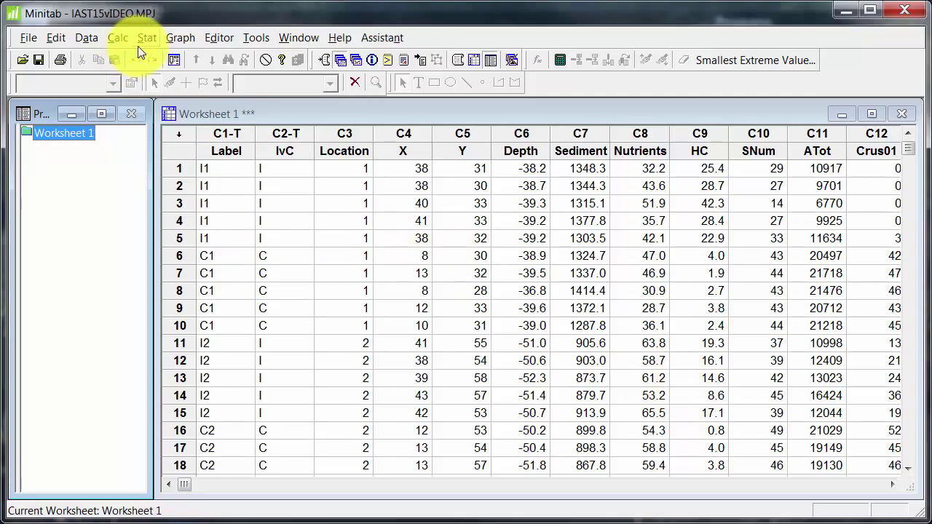
left_click(168, 43)
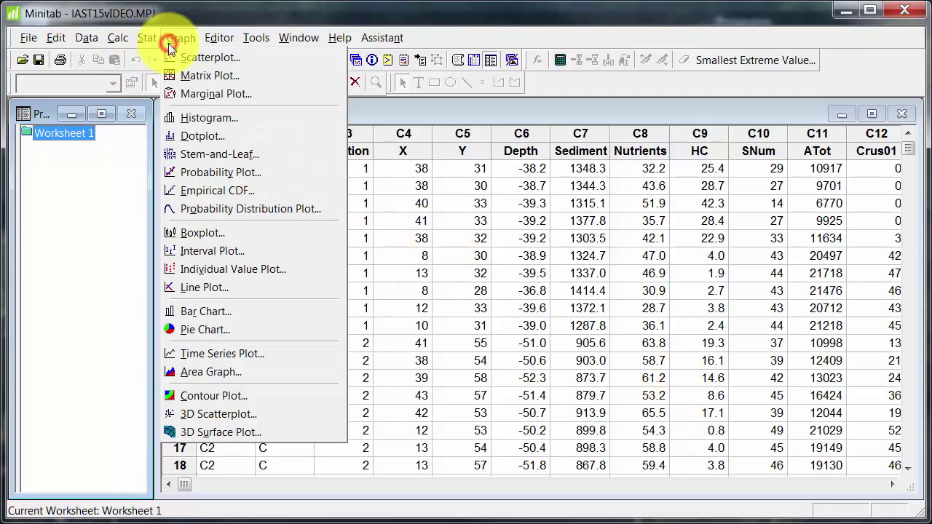
left_click(203, 254)
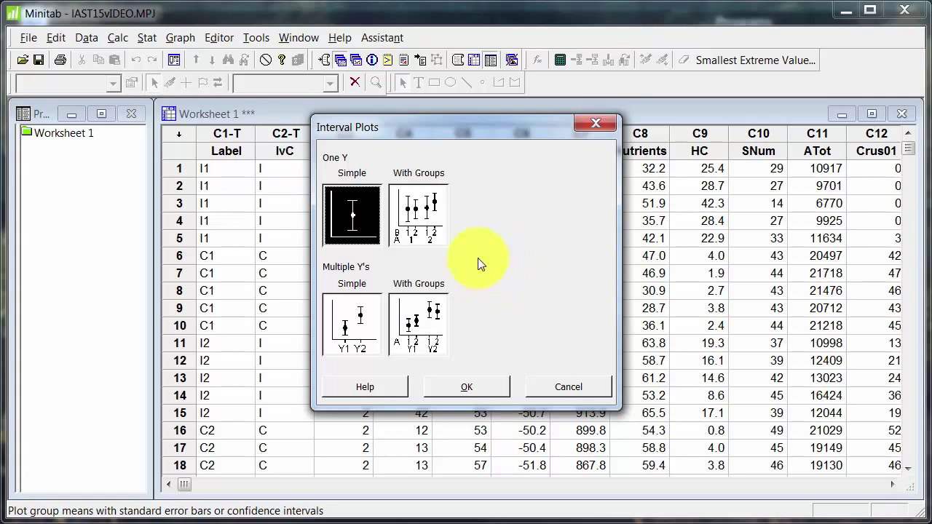
left_click(432, 217)
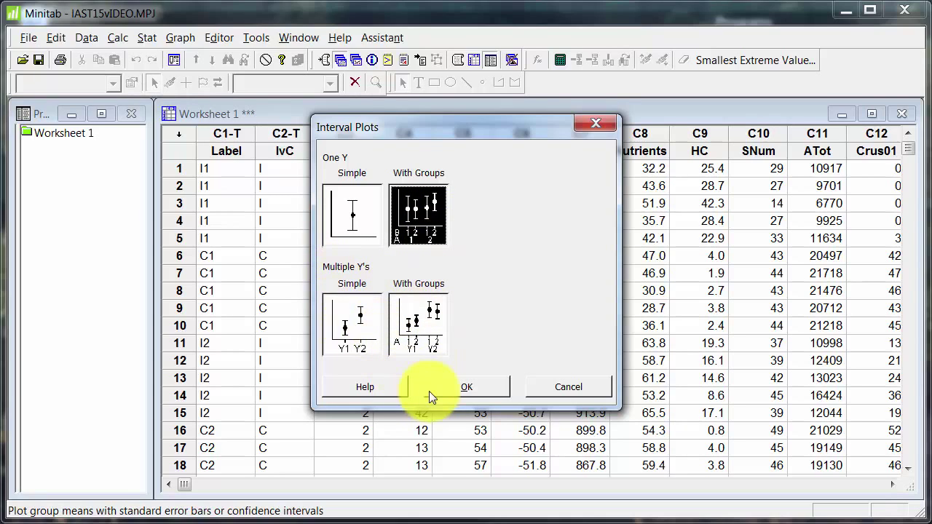
left_click(448, 388)
left_click(449, 389)
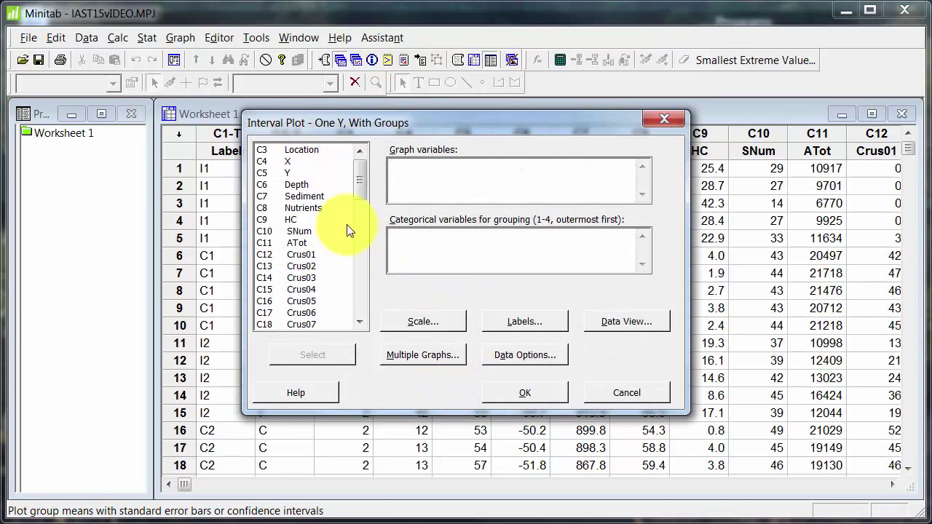
Enter HC as the graph variable, with Location and IvC as categorical variables.
double_click(328, 217)
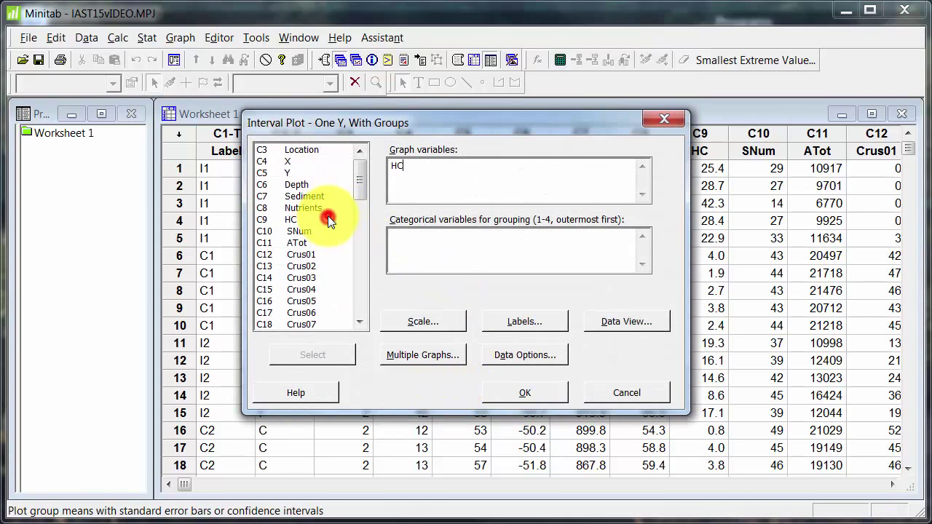
left_click(413, 250)
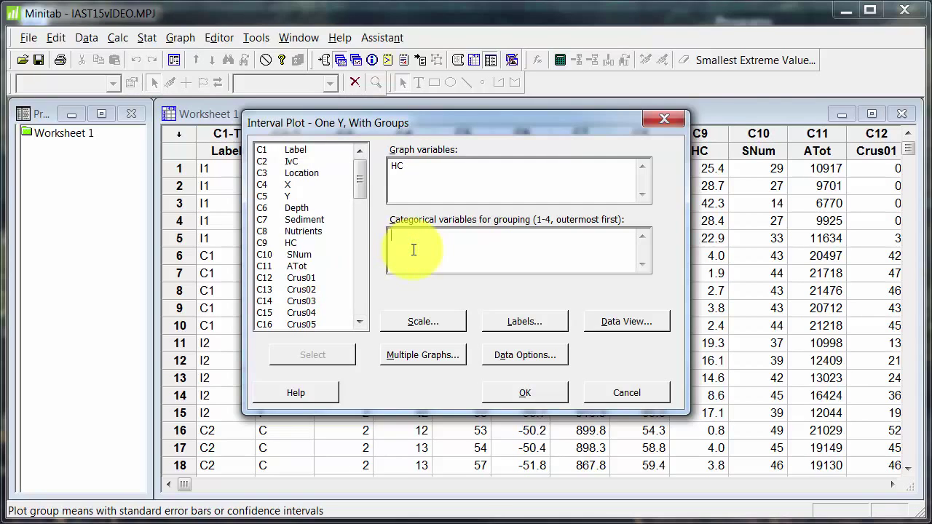
double_click(319, 173)
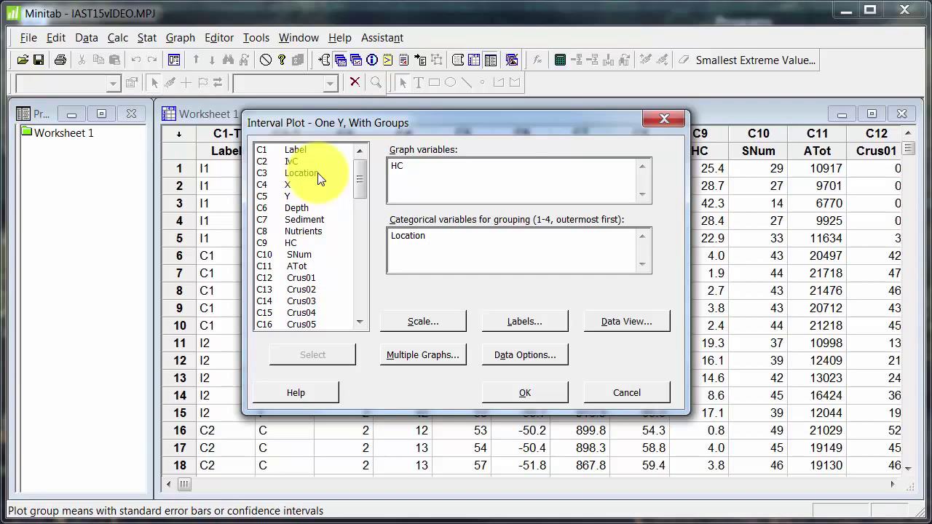
double_click(317, 161)
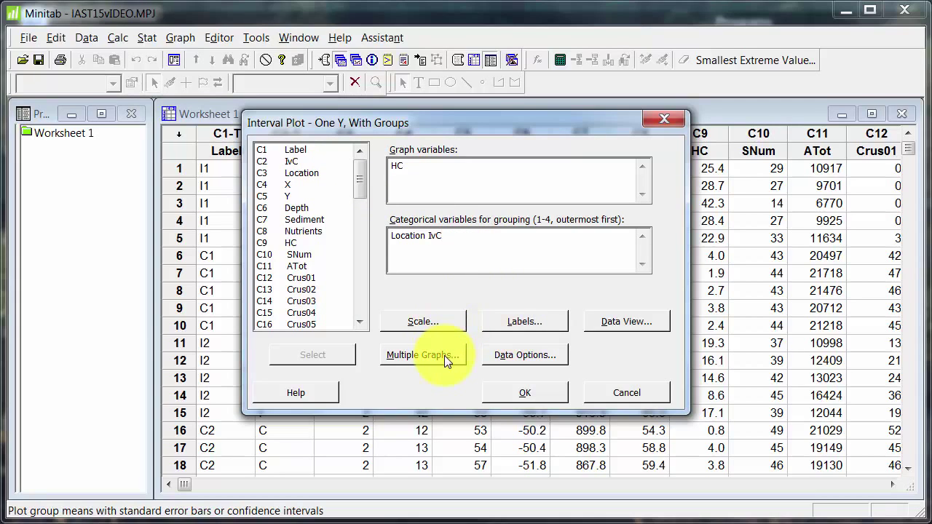
In Data View, turn on Bar and turn off Mean symbol, then create the HC interval plot.
left_click(612, 318)
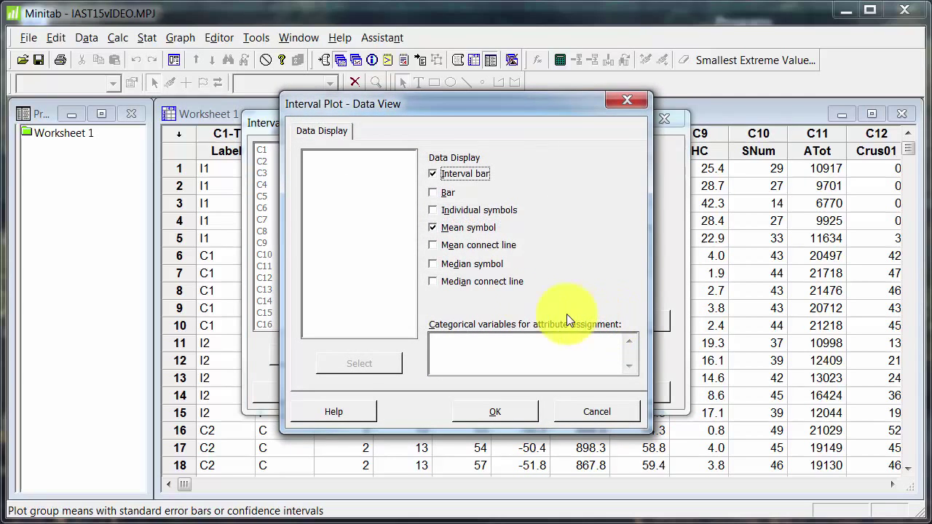
left_click(449, 193)
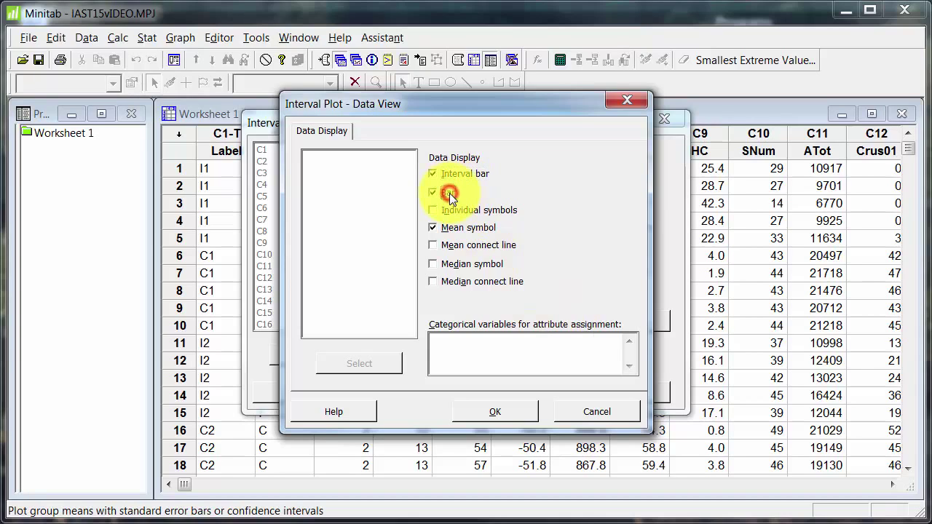
left_click(442, 232)
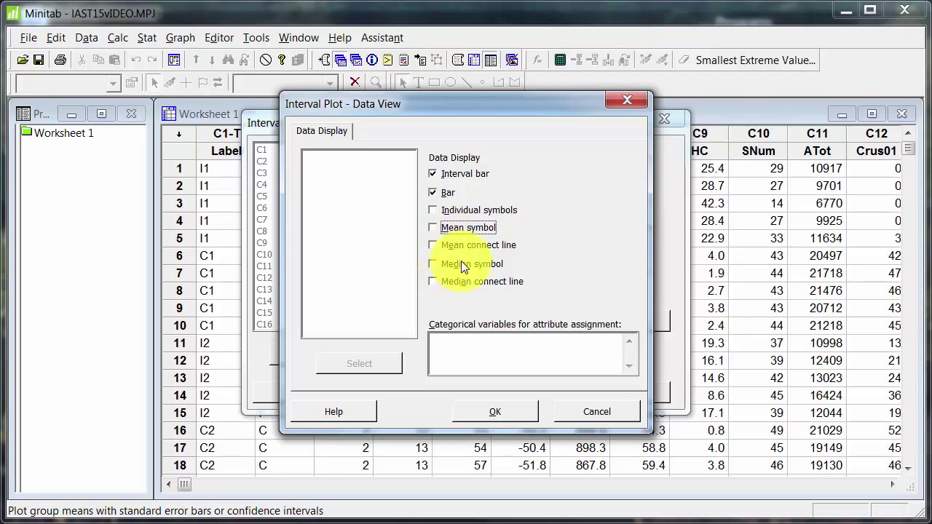
left_click(481, 351)
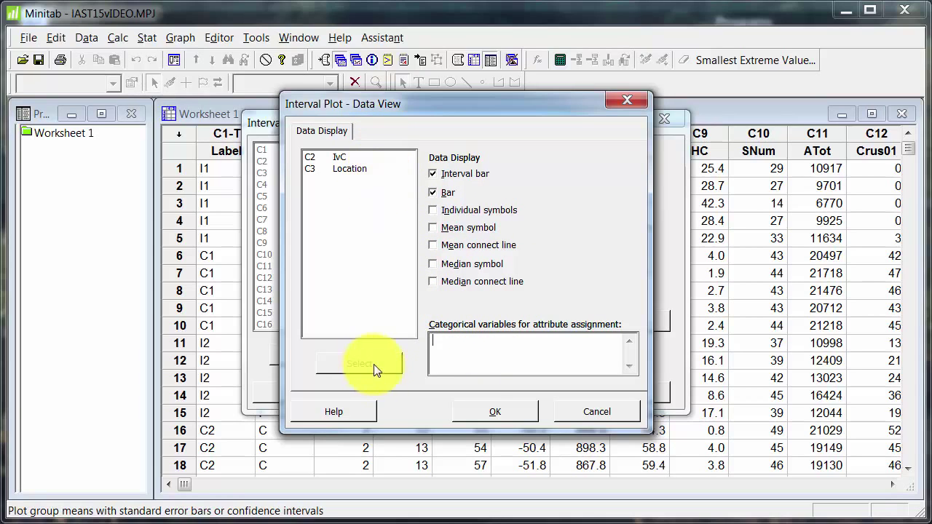
left_click(485, 414)
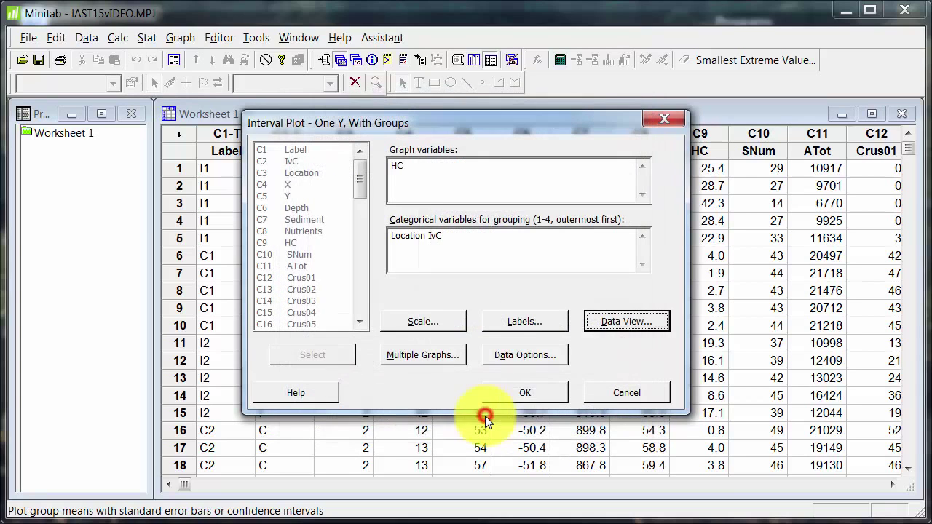
left_click(529, 390)
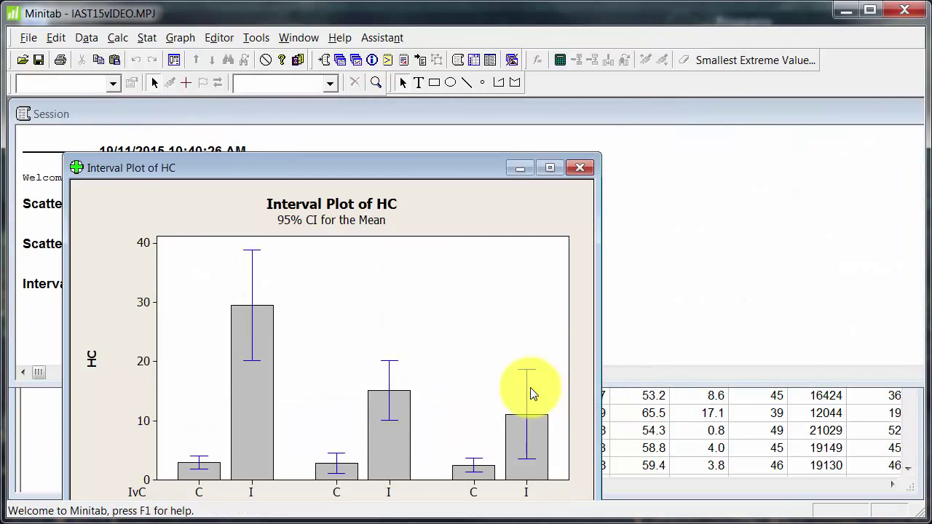
In Edit Bars Groups, assign bar attributes by IvC and Location, applied to all data displays.
left_click(356, 60)
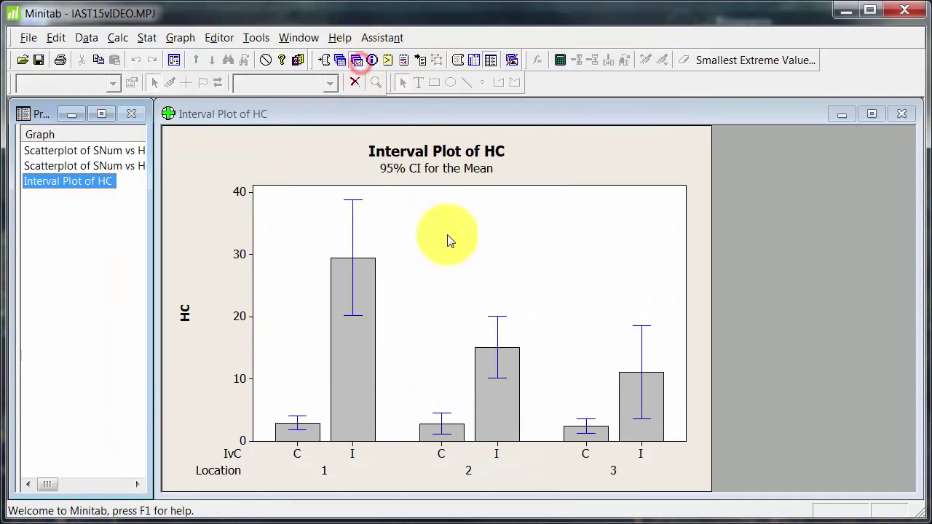
left_click(512, 436)
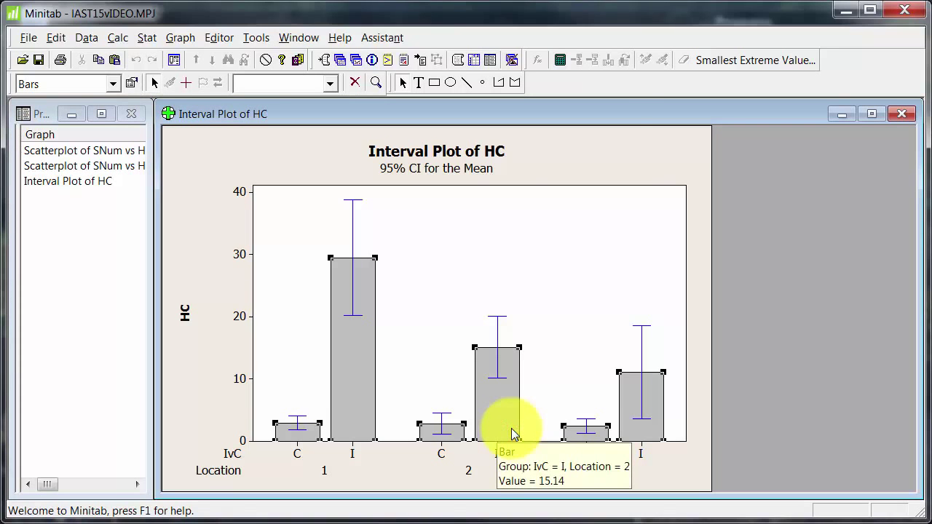
double_click(512, 435)
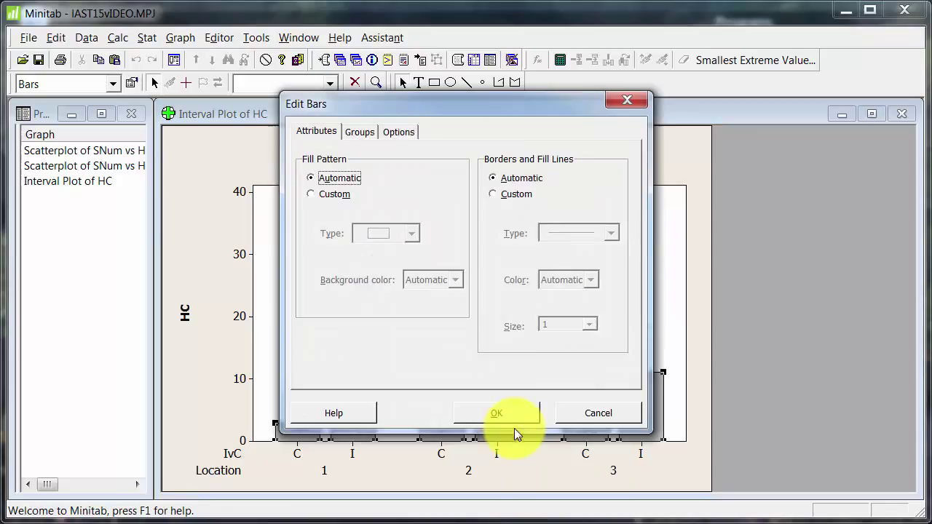
left_click(410, 135)
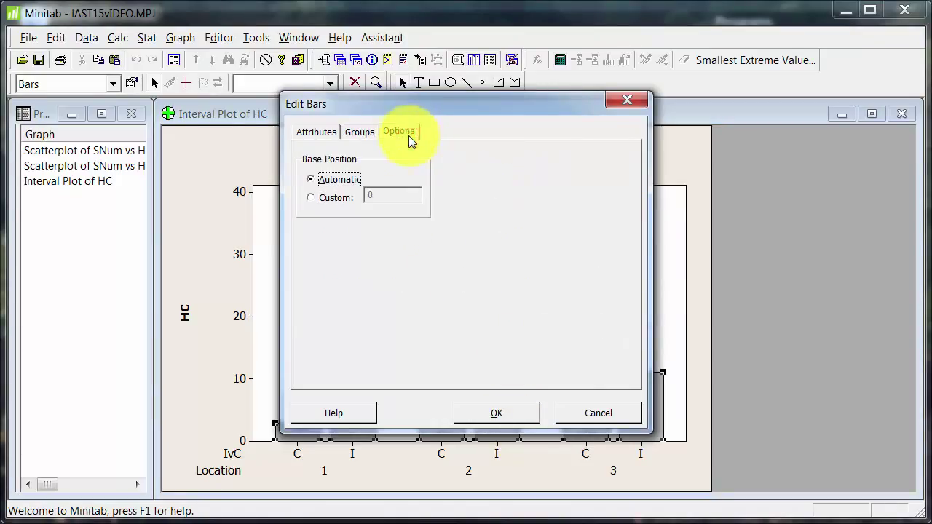
left_click(367, 135)
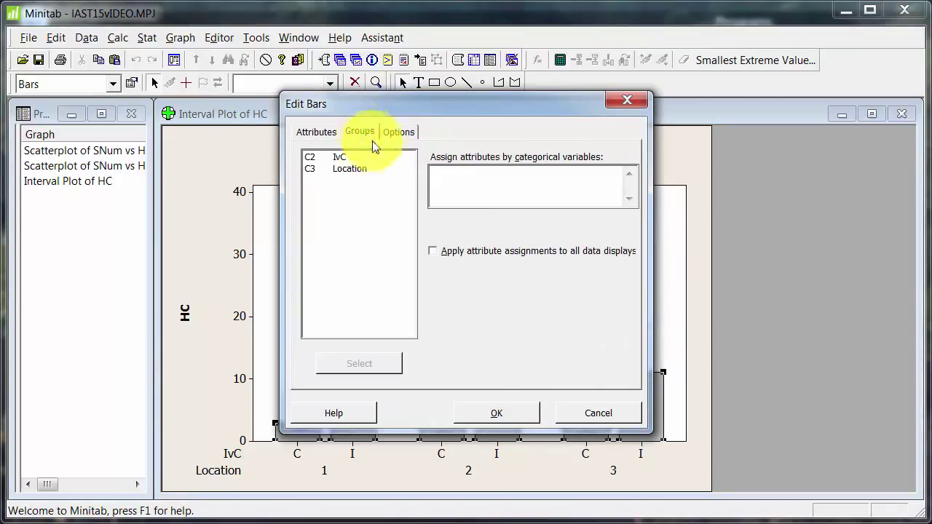
left_click(458, 250)
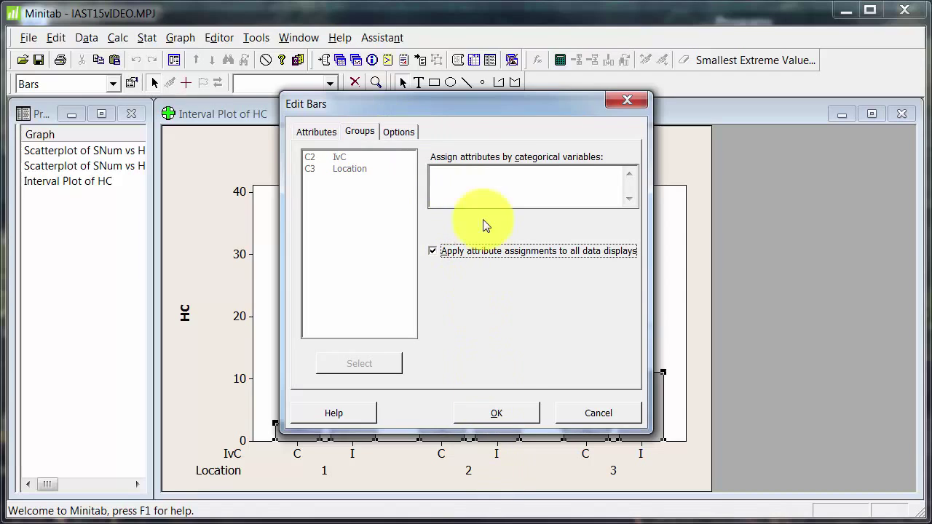
left_click(497, 185)
left_click_drag(360, 156, 364, 168)
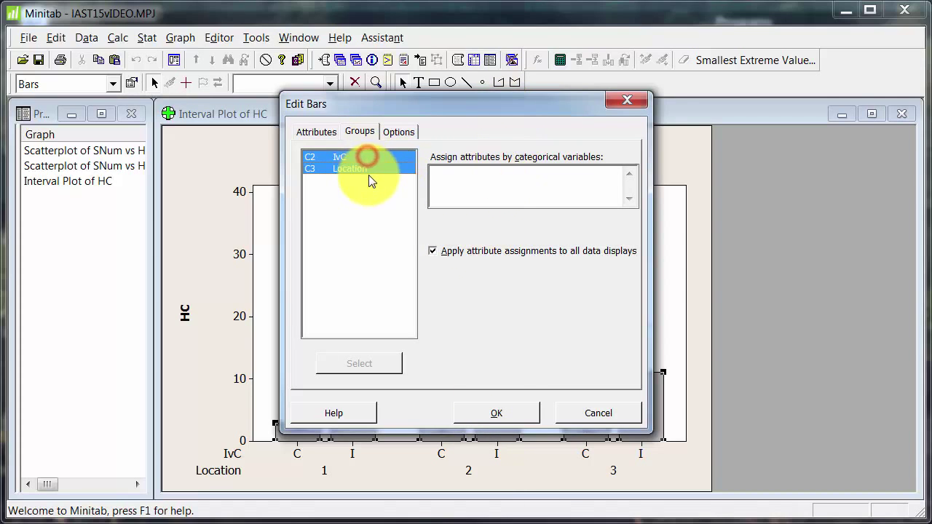
left_click(360, 364)
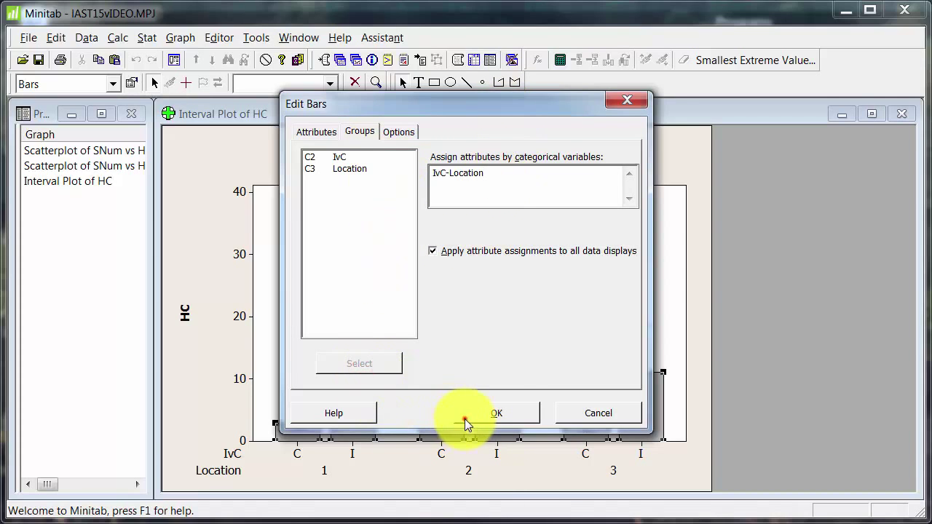
Apply the IvC-Location bar colouring, then select only the Location 3 I bar.
left_click(468, 418)
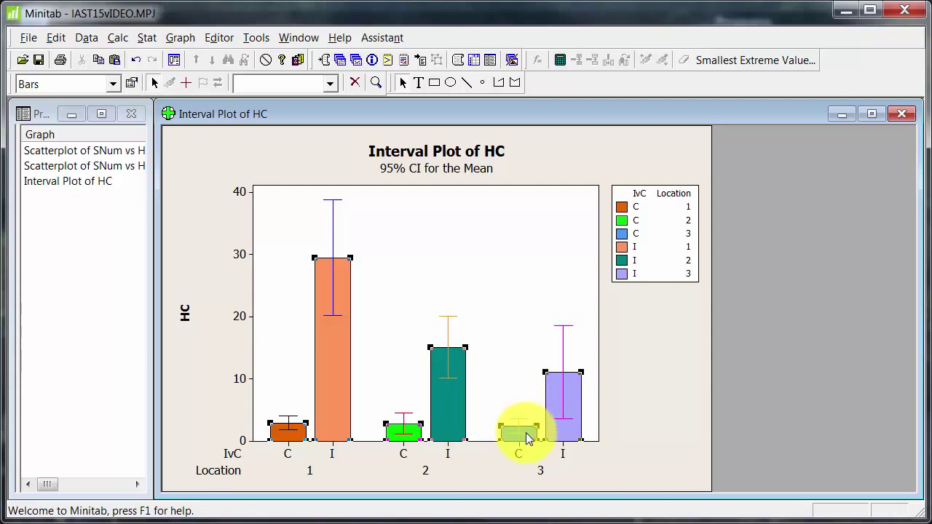
mouse_move(526, 438)
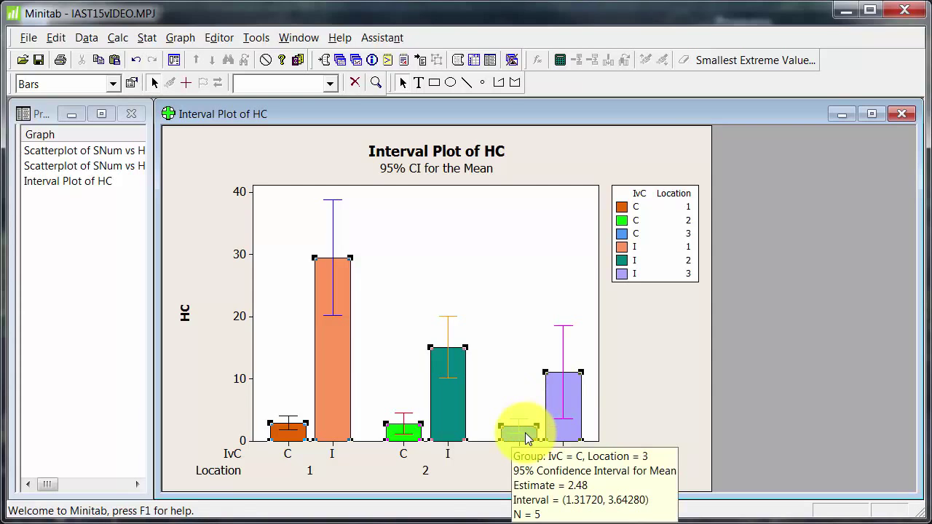
left_click(667, 421)
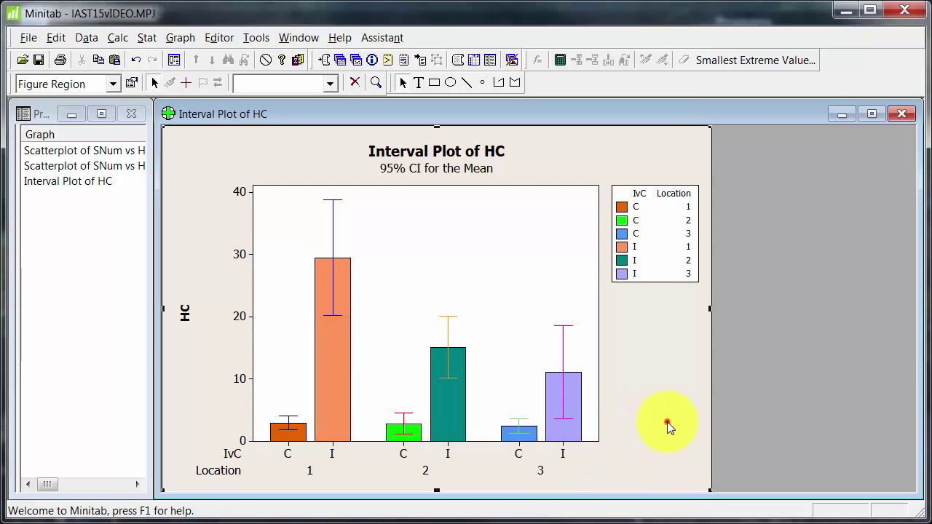
left_click(569, 425)
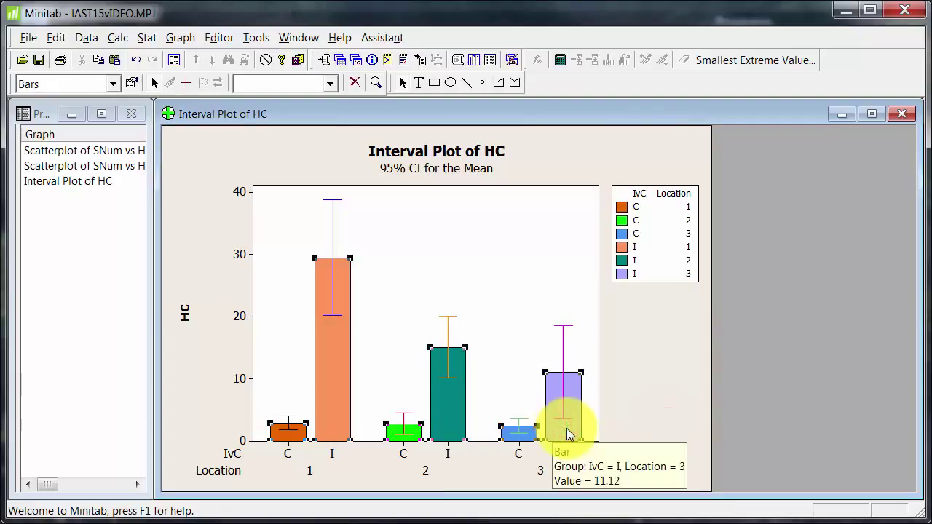
left_click(567, 428)
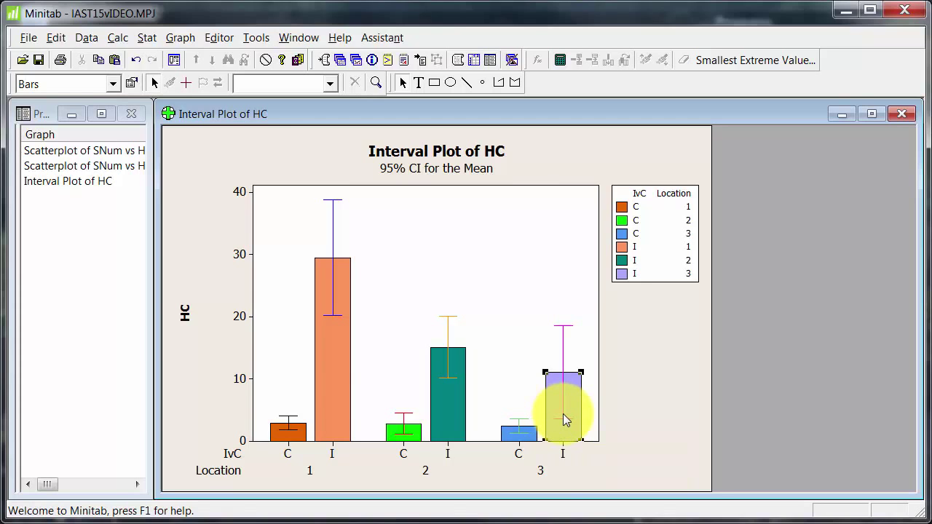
Set the Location 3 I bar's fill pattern and borders to Custom, keeping a blank fill.
double_click(562, 418)
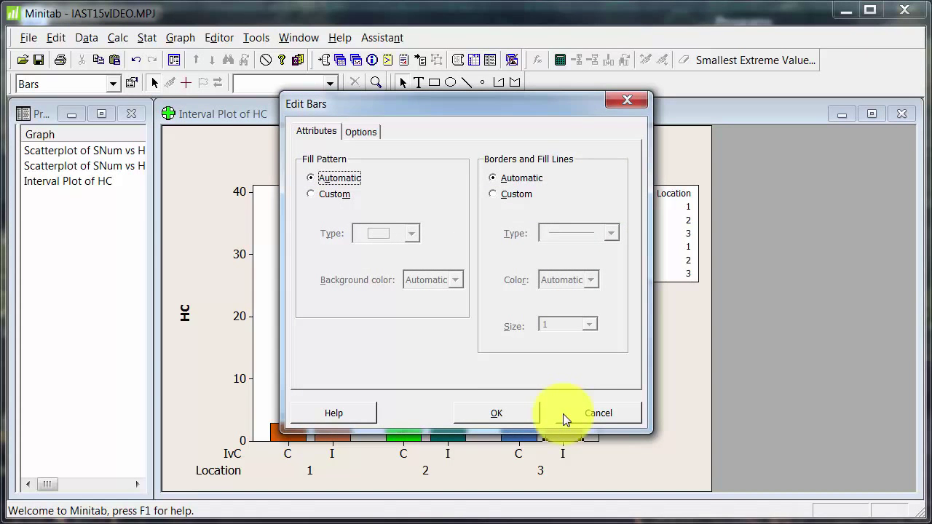
left_click(326, 192)
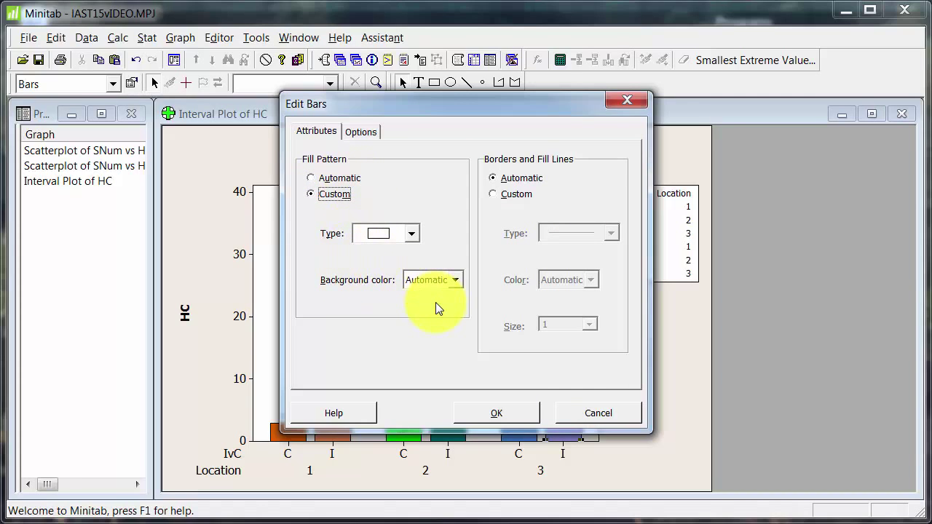
left_click(505, 195)
left_click(412, 233)
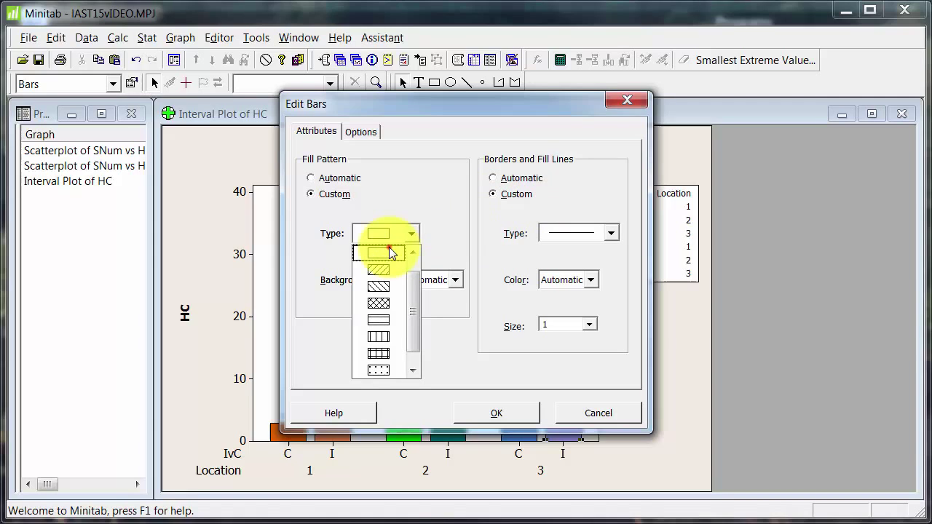
left_click(390, 249)
left_click(412, 232)
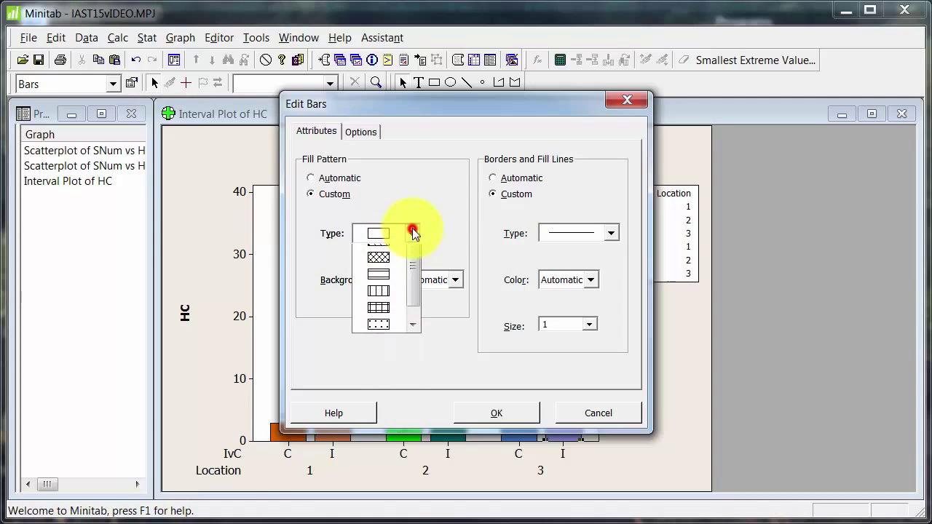
left_click(418, 269)
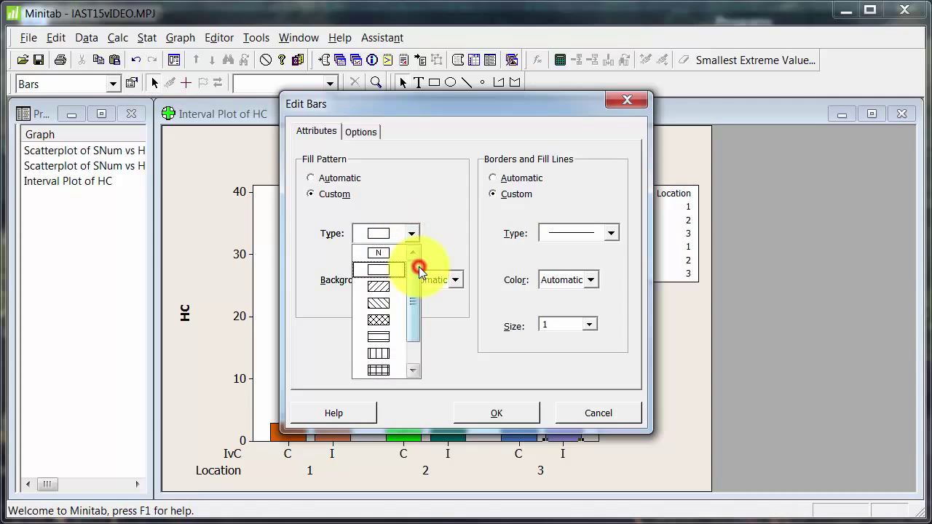
left_click(382, 269)
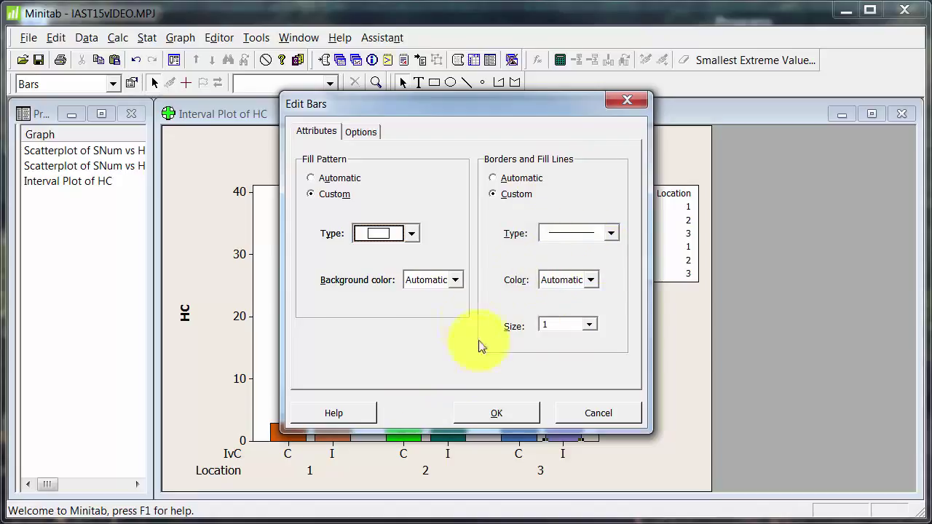
Give the bar a custom base position of -10.
left_click(369, 134)
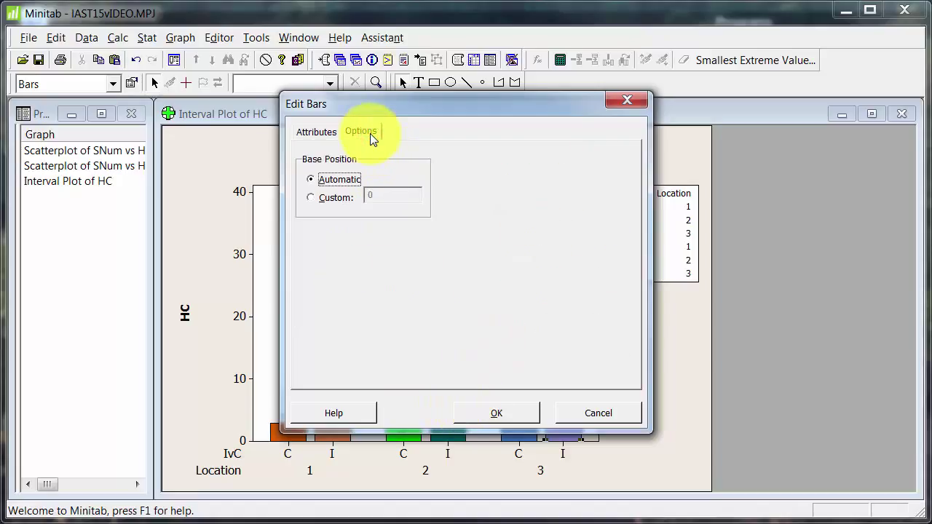
left_click(310, 198)
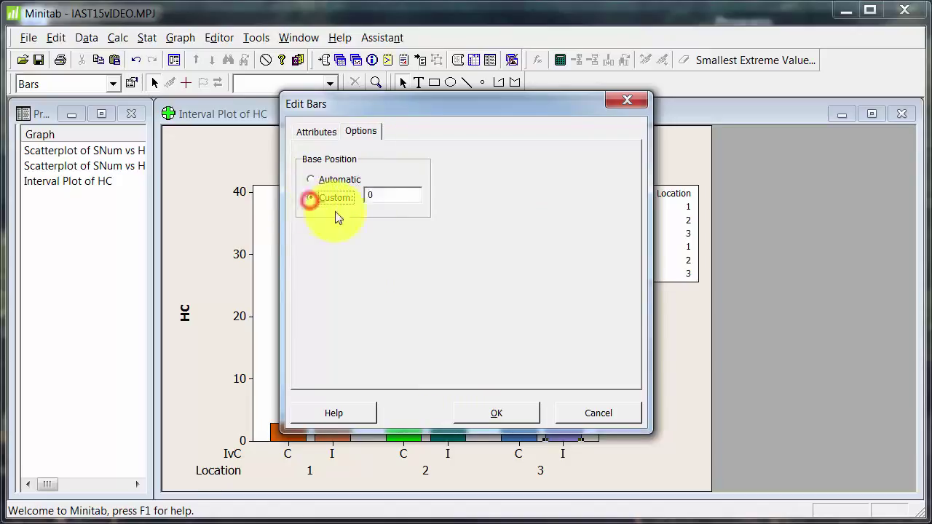
left_click(375, 196)
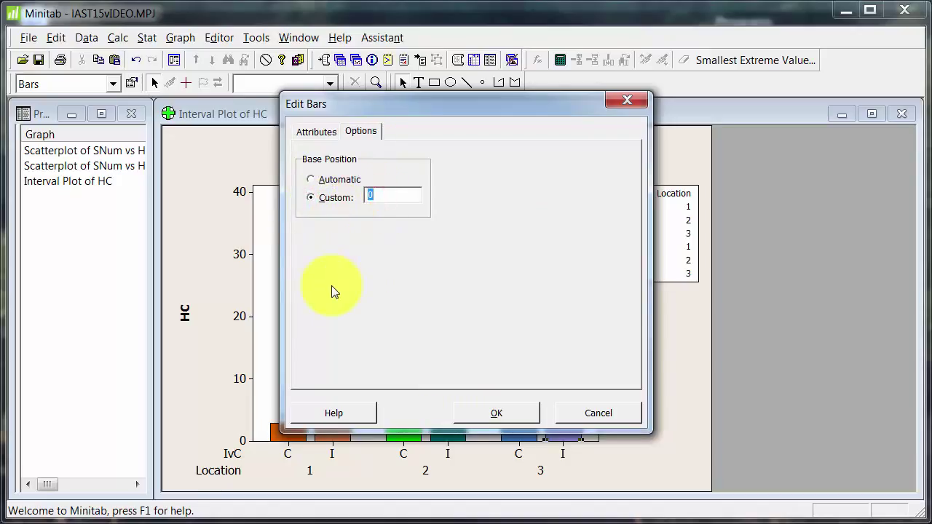
type("-10")
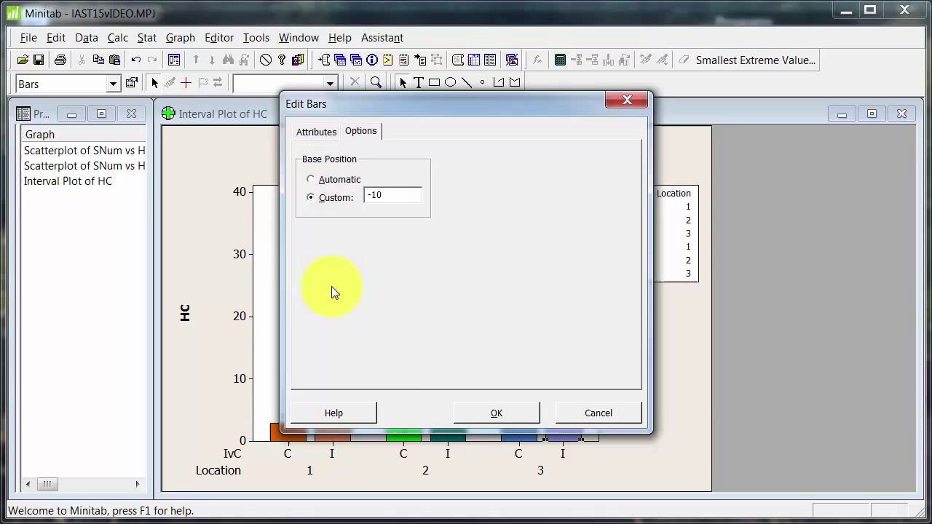
left_click(473, 409)
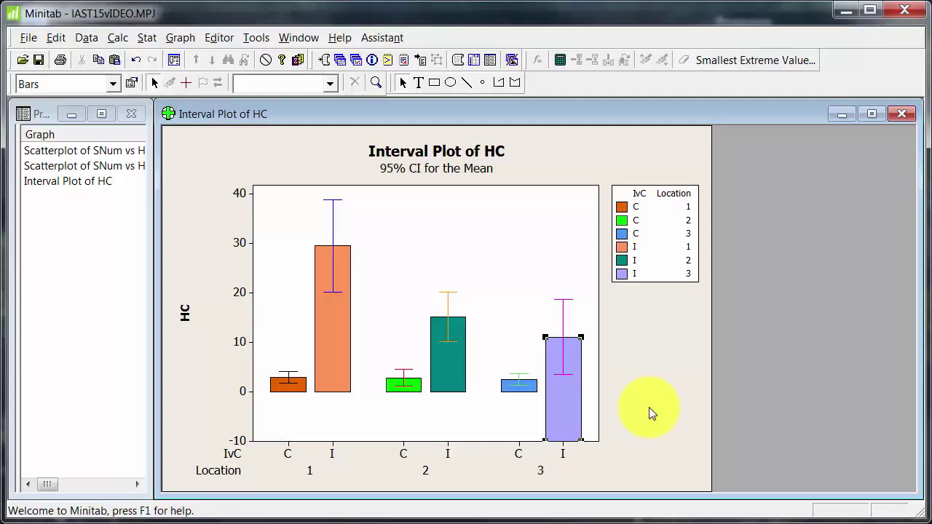
mouse_move(575, 414)
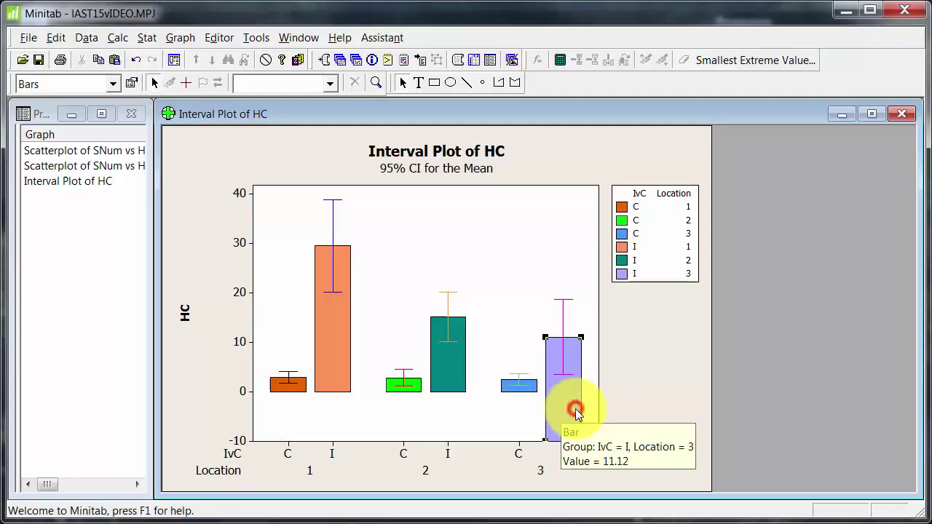
Deselect the bar by selecting the empty figure region.
left_click(656, 374)
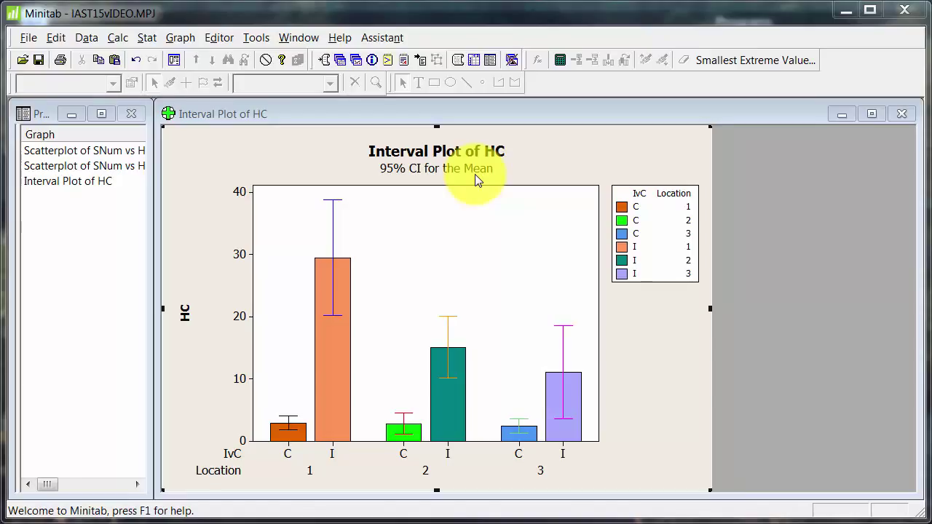
Change the interval bars to upper one-sided standard-error bars.
left_click(448, 332)
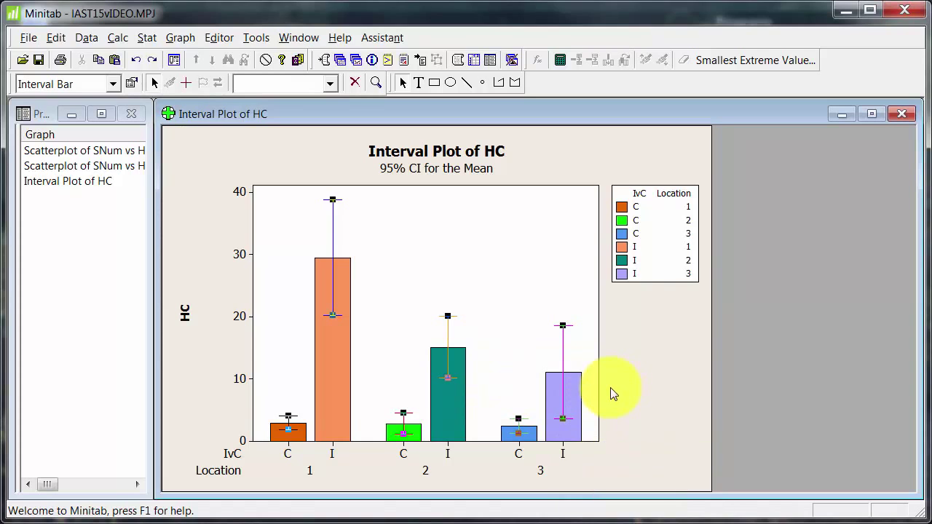
key("ctrl+t")
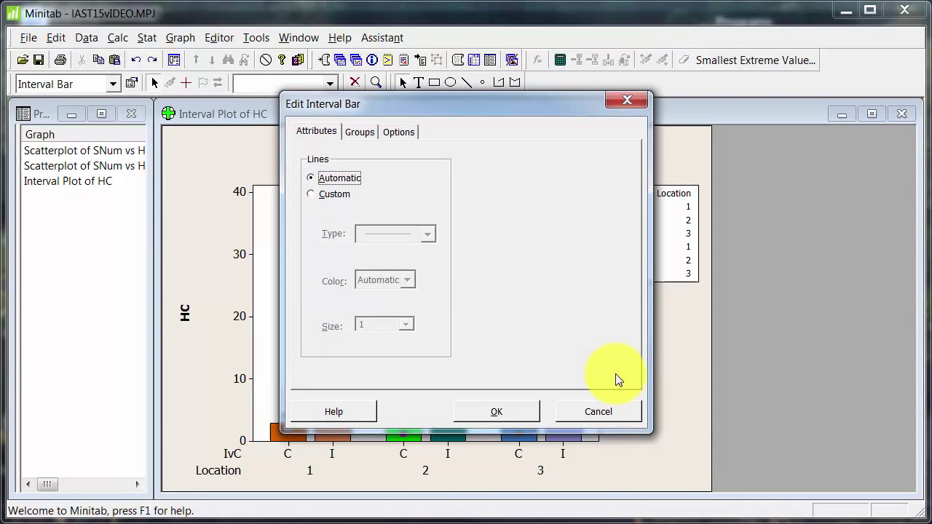
left_click(395, 133)
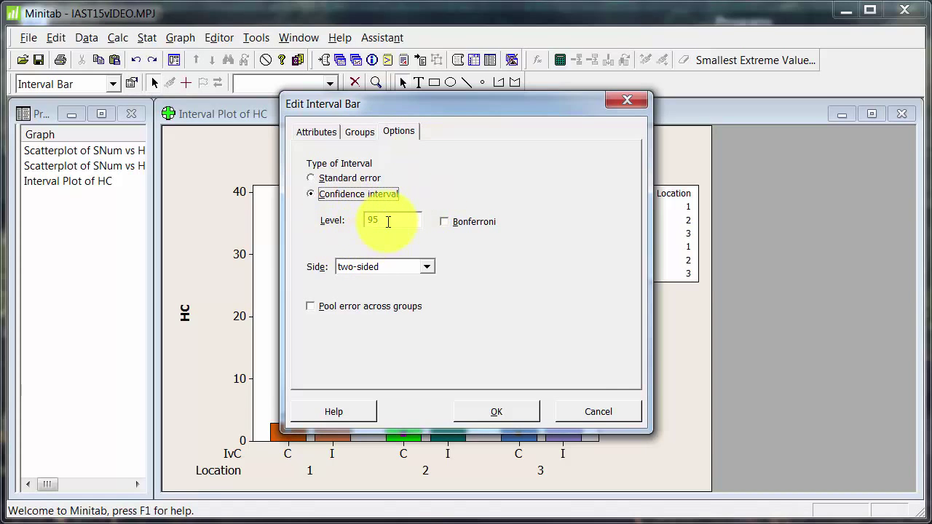
left_click(348, 195)
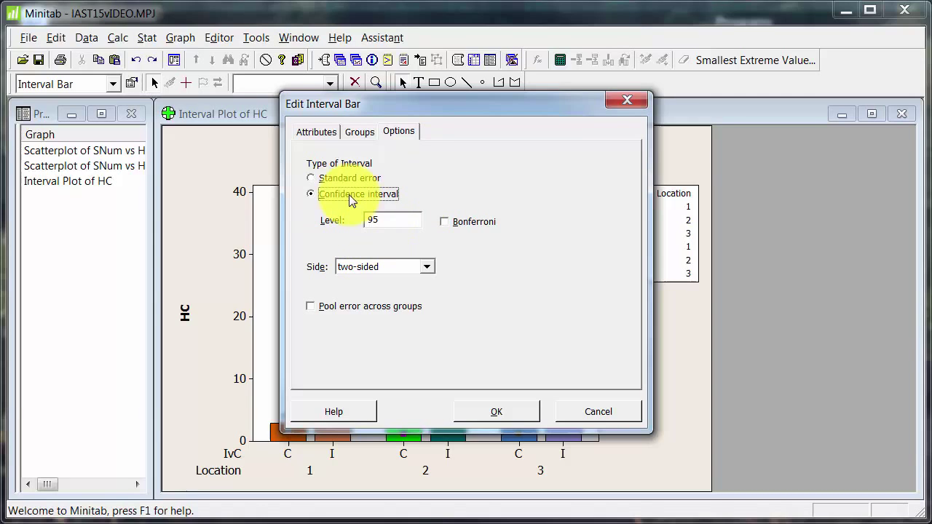
left_click(342, 182)
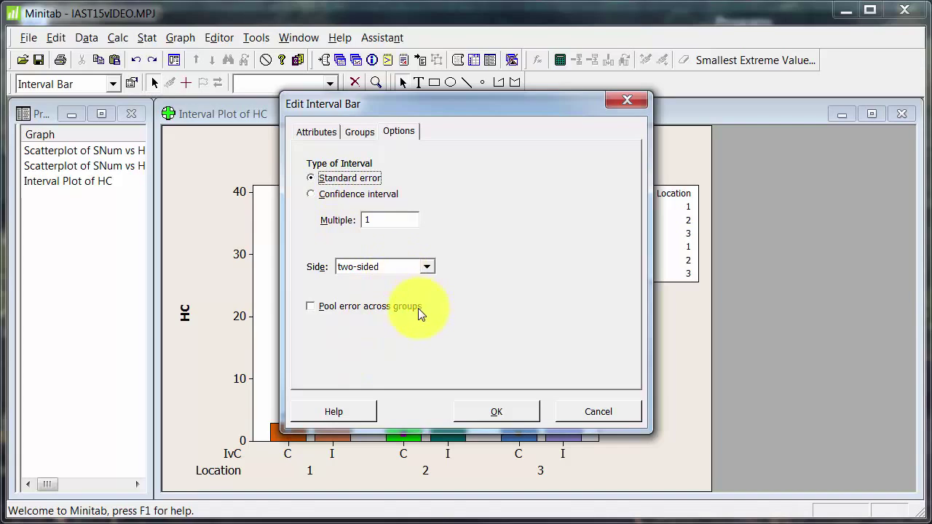
left_click(426, 267)
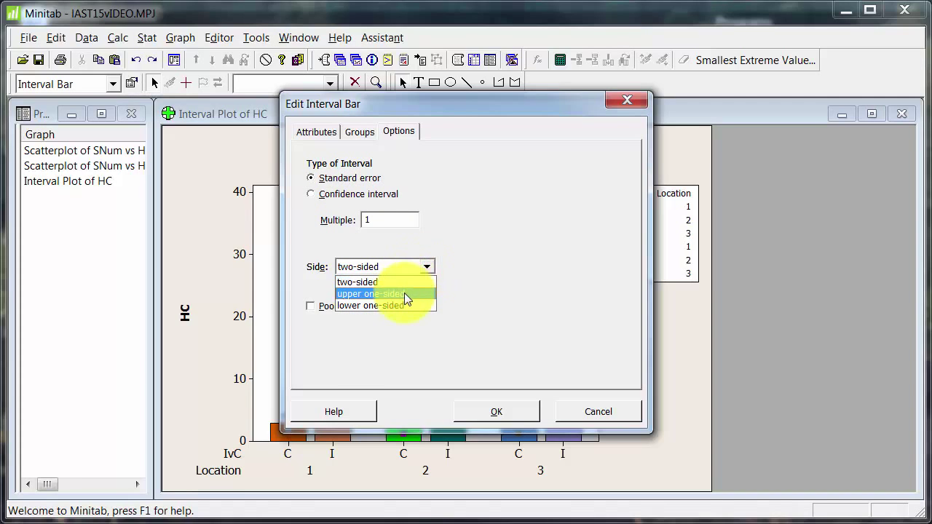
left_click(404, 292)
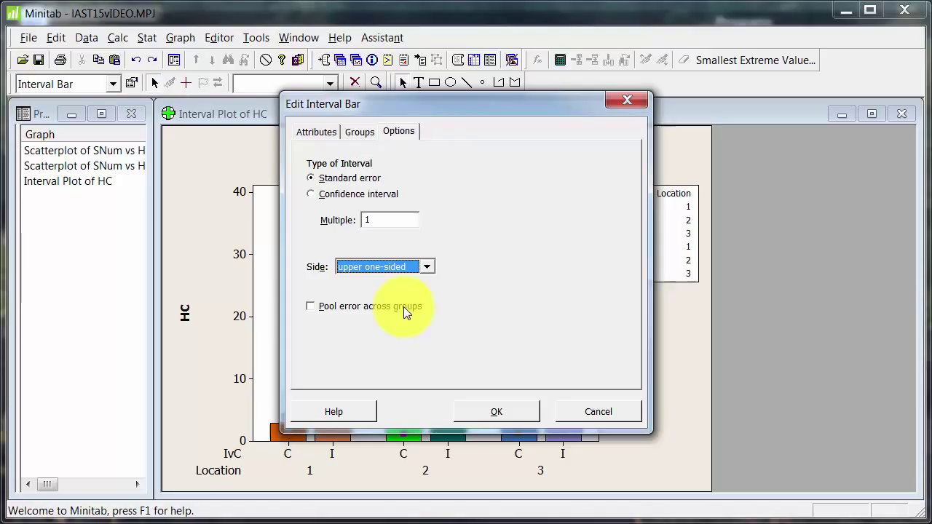
left_click(474, 410)
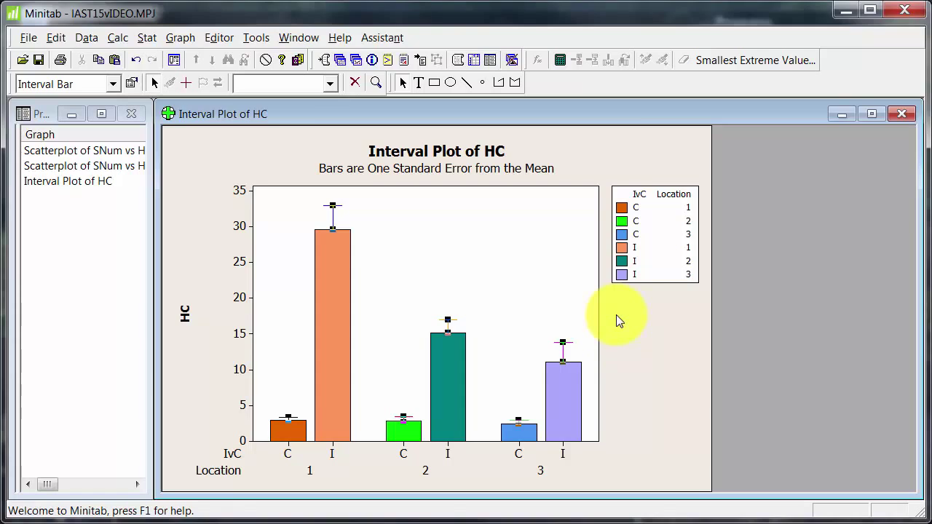
Give the interval bars custom lines that are black, solid and size 0.5.
key("ctrl+t")
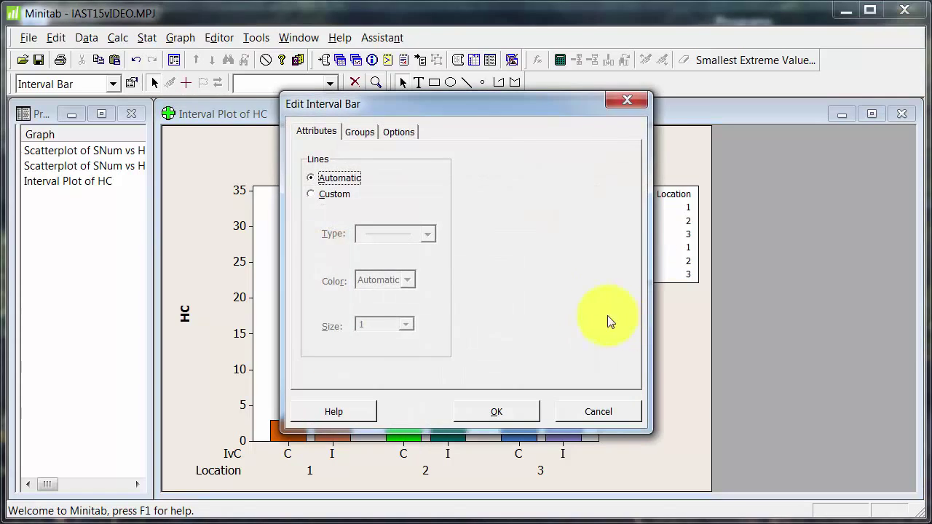
left_click(325, 193)
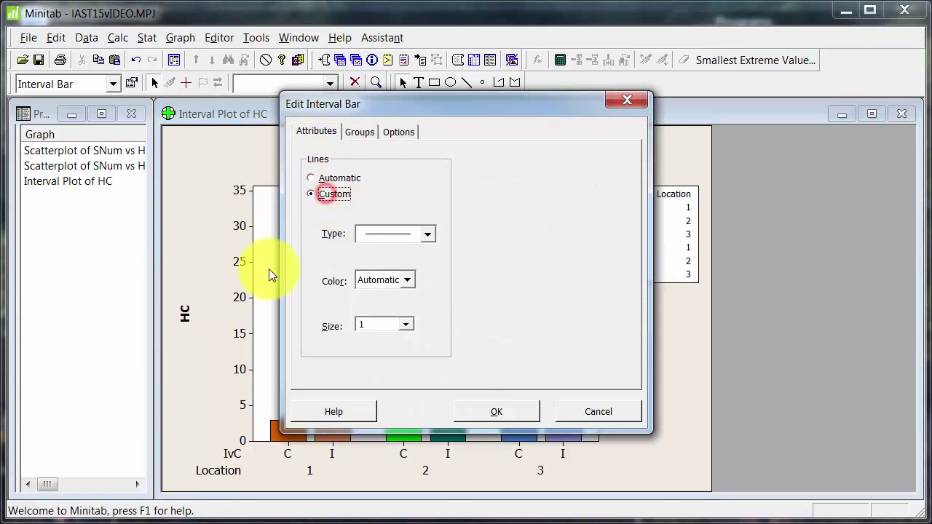
double_click(375, 325)
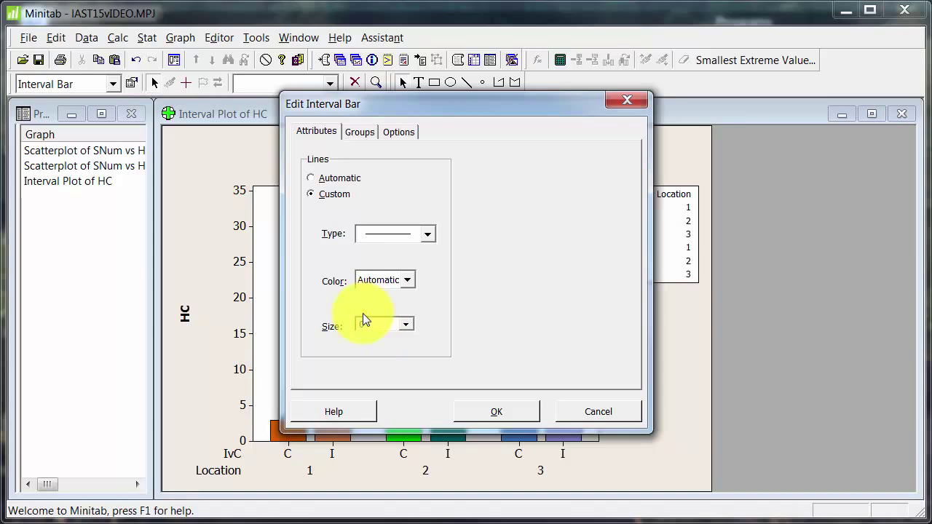
left_click(404, 280)
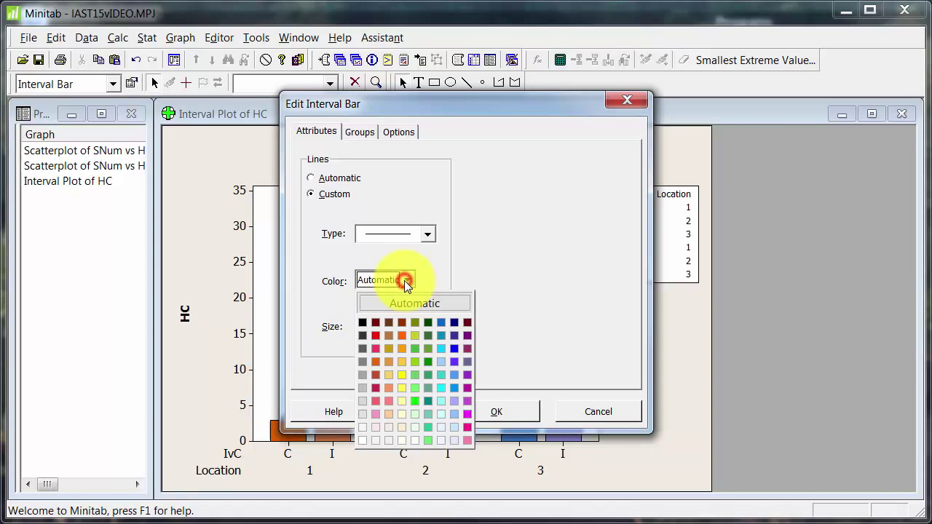
left_click(359, 324)
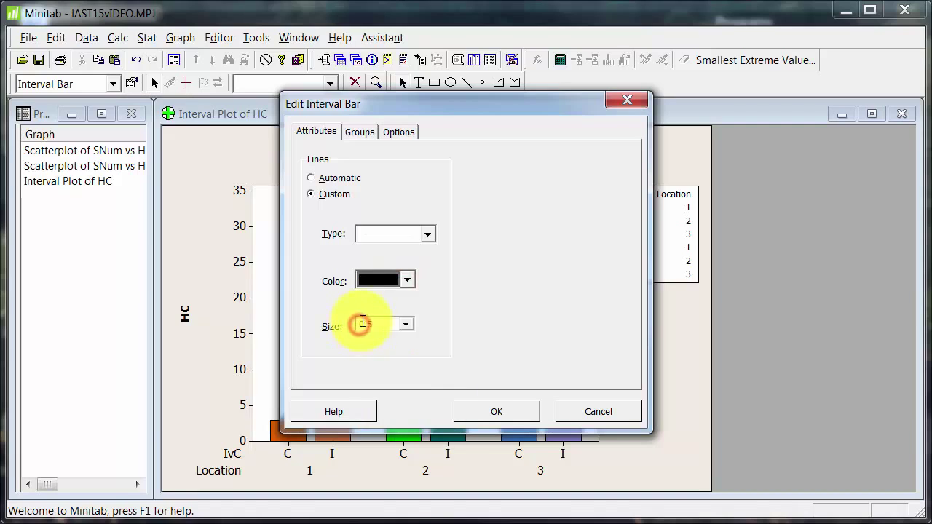
left_click(427, 237)
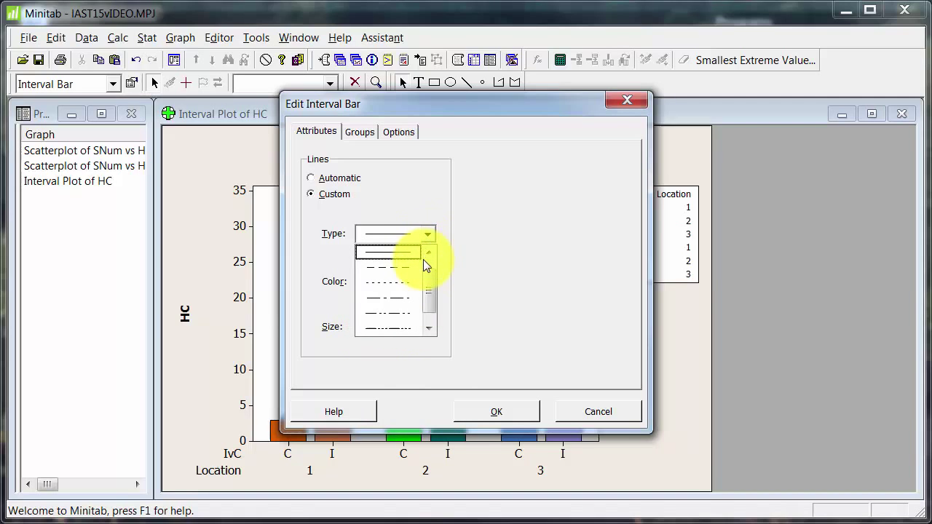
scroll(425, 259, "up", 1)
left_click(399, 269)
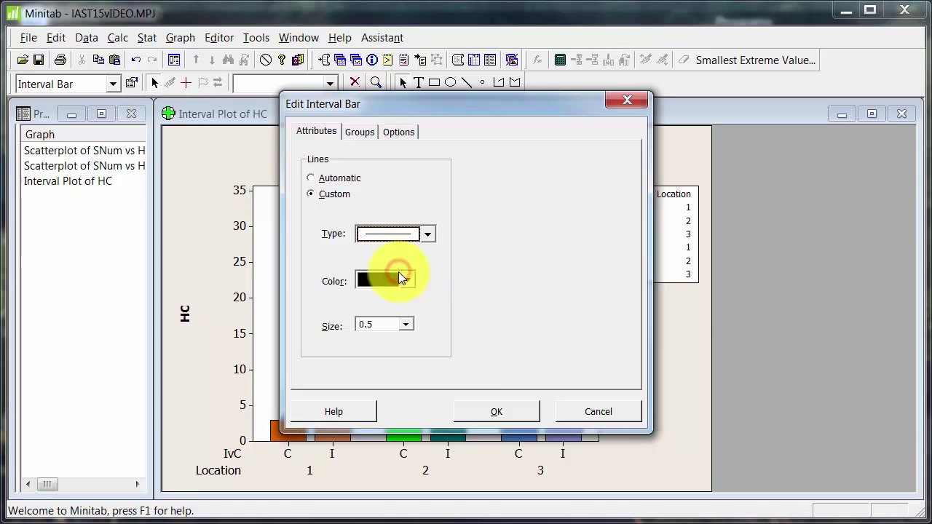
left_click(479, 408)
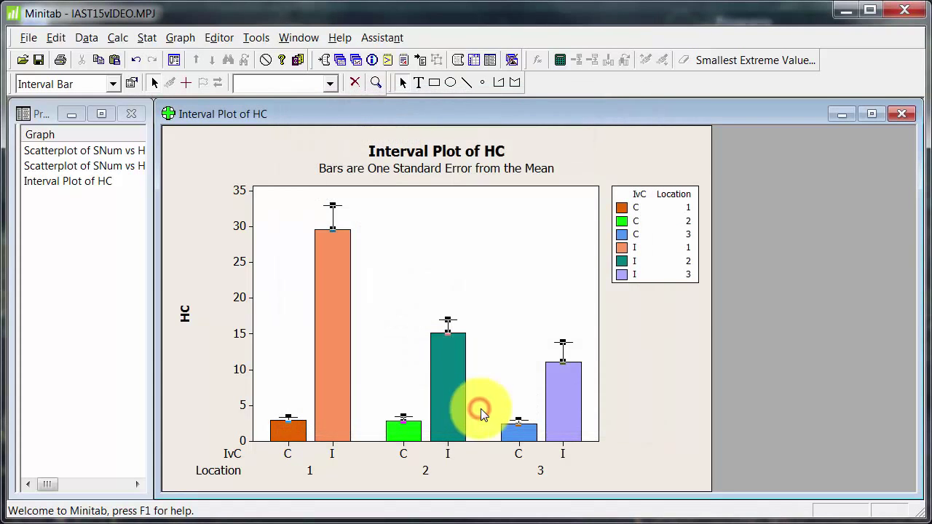
left_click(626, 323)
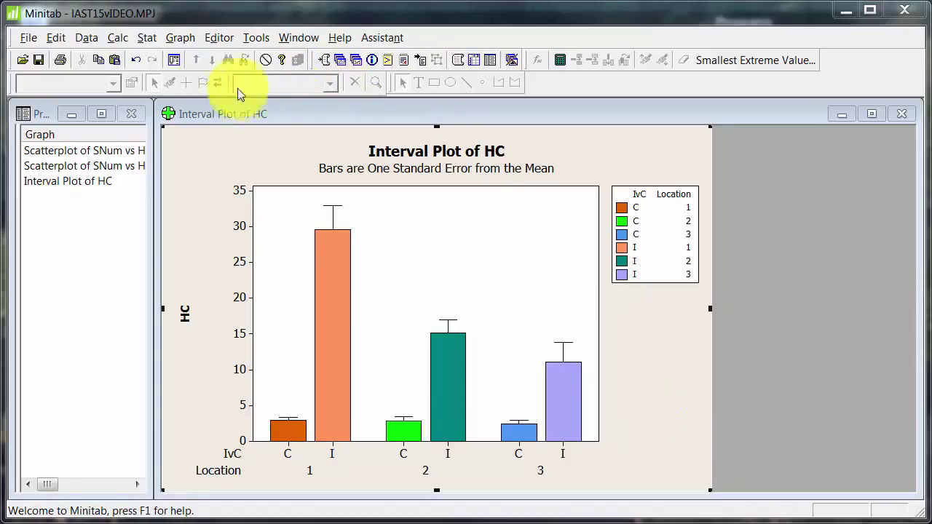
In Data View, replace the bars with interval bars, mean symbols and a mean connect line.
left_click(170, 60)
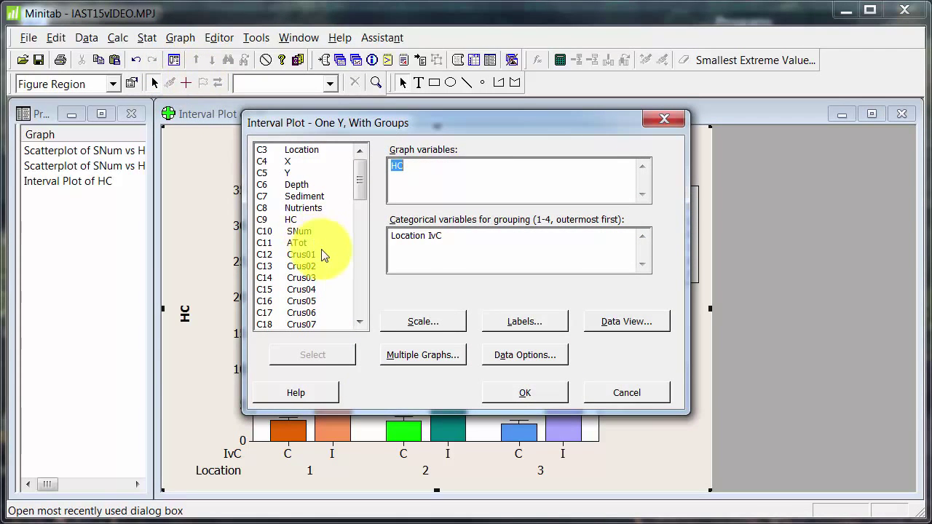
left_click(610, 321)
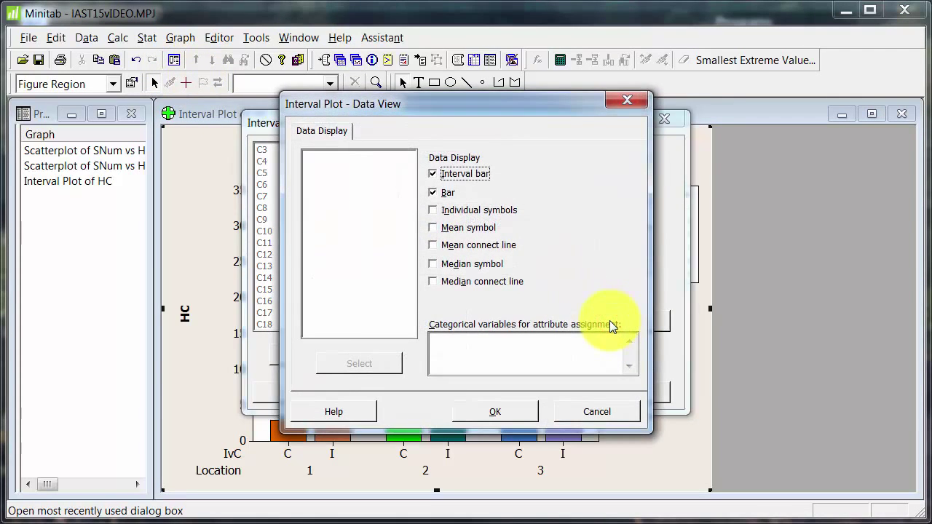
left_click(478, 246)
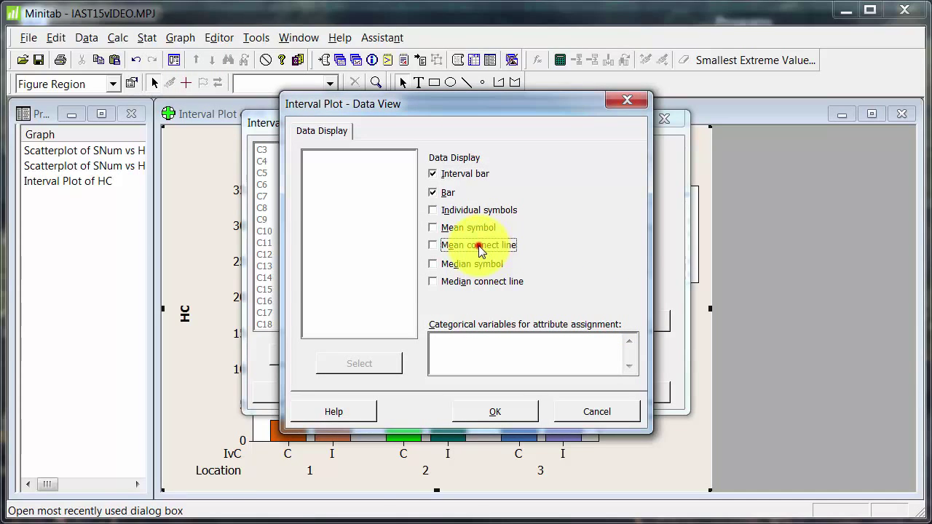
left_click(438, 194)
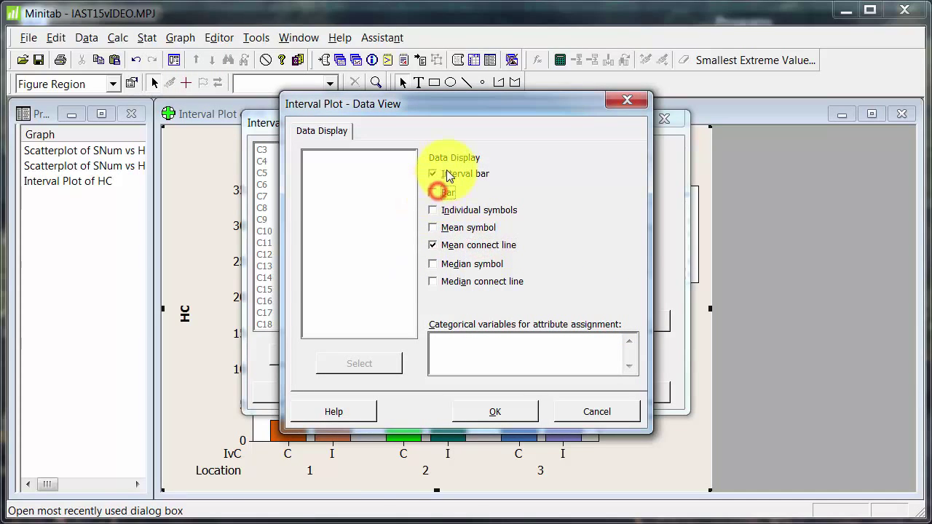
left_click(438, 228)
left_click(495, 409)
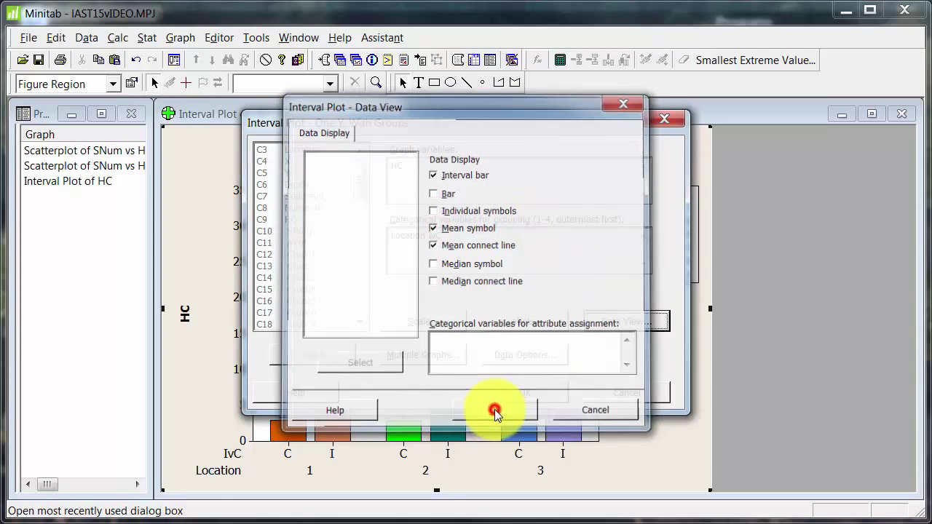
Create the new interval plot, show the graphs folder, and select the plot's mean connect line.
left_click(532, 390)
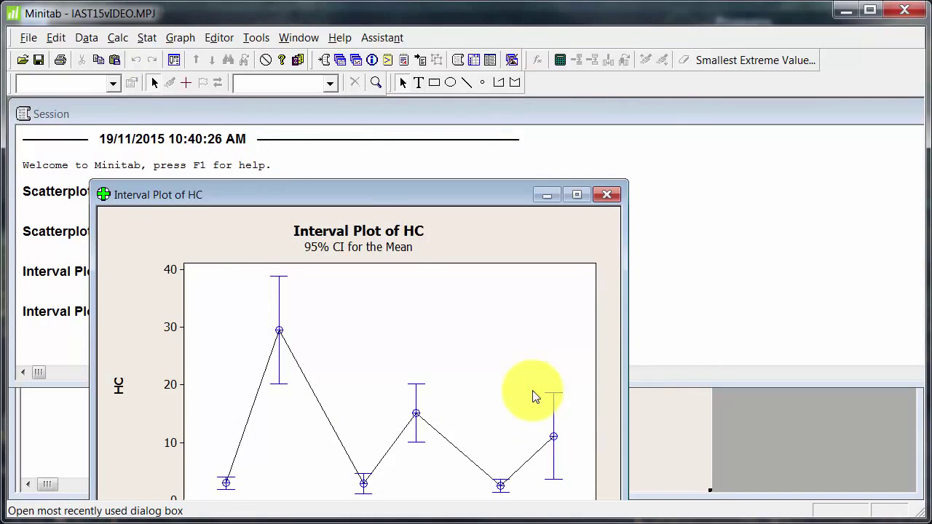
left_click(355, 60)
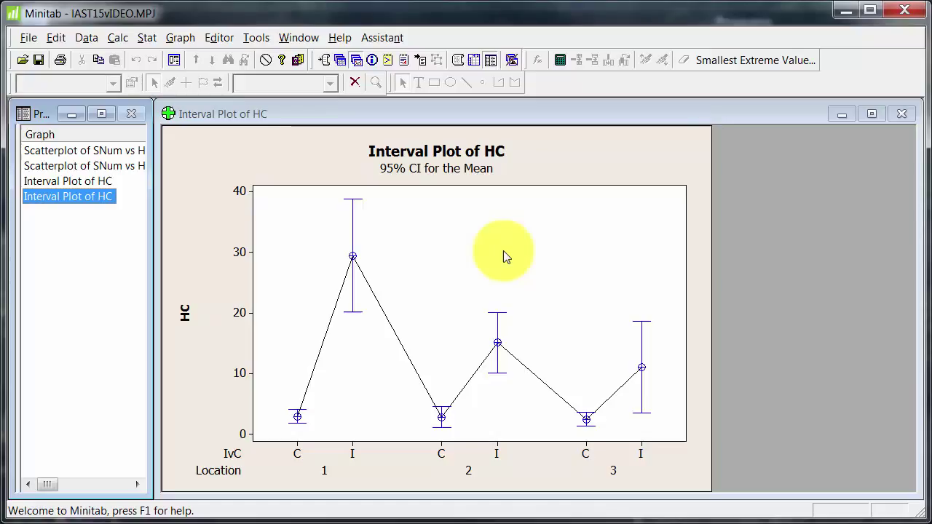
left_click(478, 370)
left_click(478, 370)
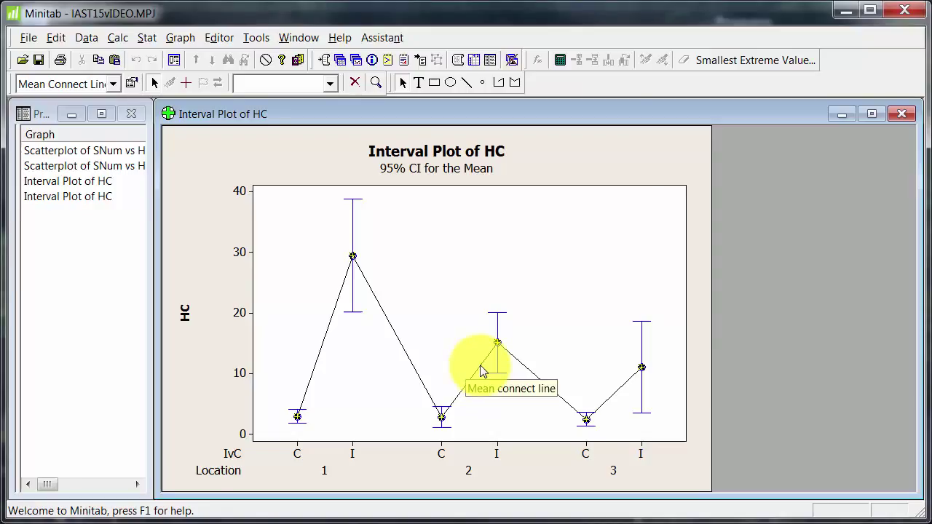
Group the mean connect line by IvC and apply the attribute assignments to all data displays.
double_click(479, 369)
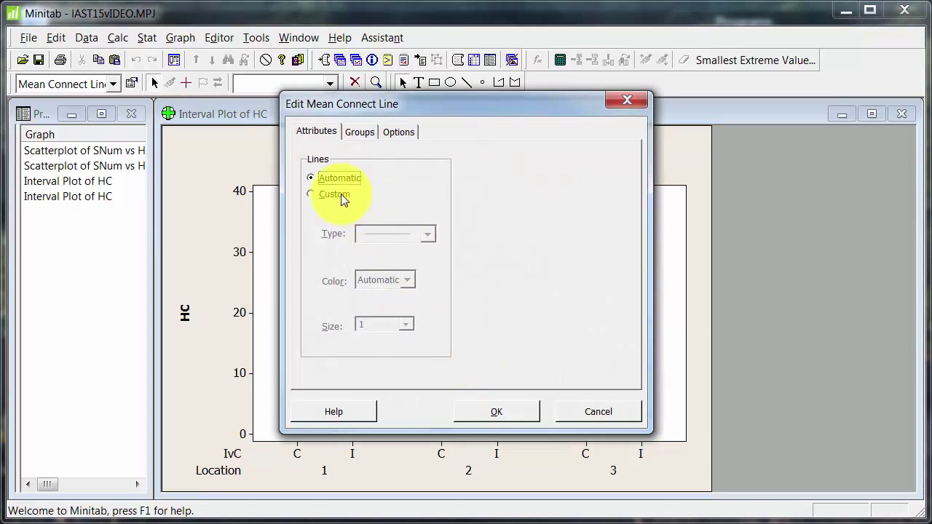
left_click(362, 131)
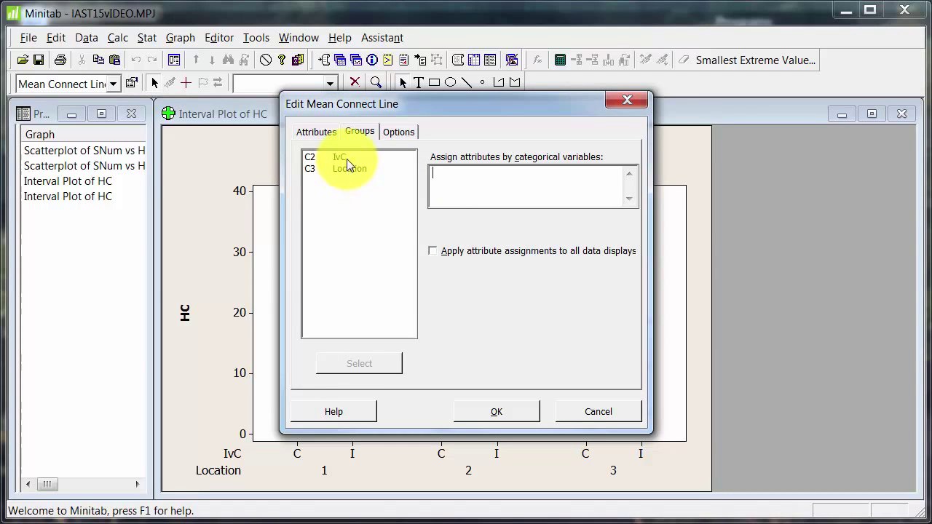
double_click(346, 157)
left_click(523, 250)
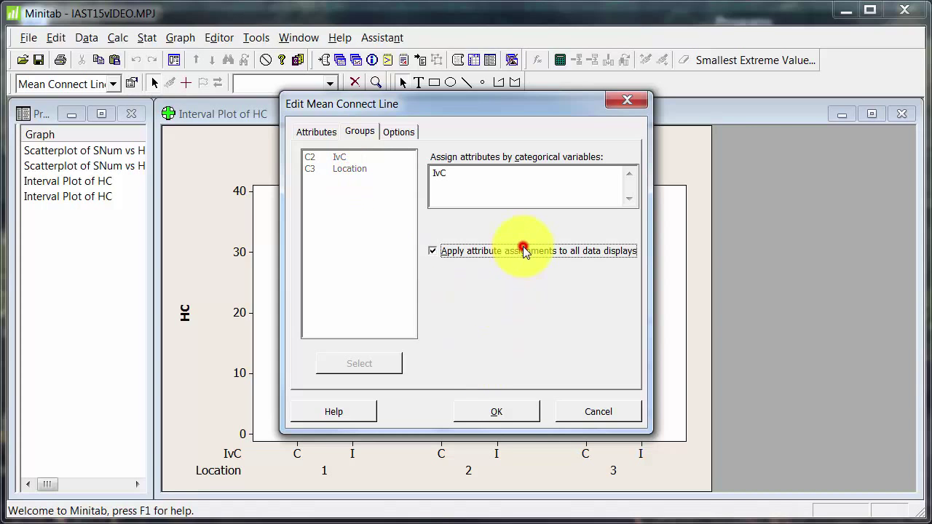
left_click(523, 413)
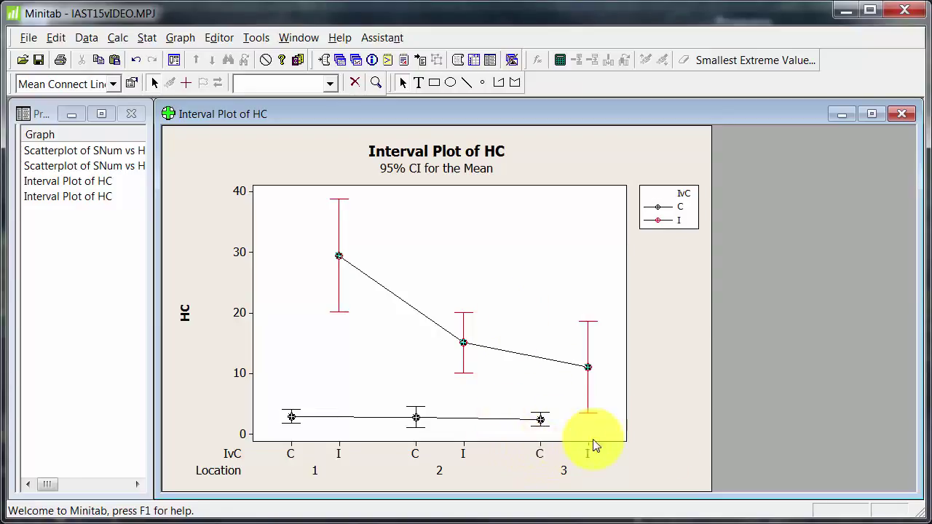
Open Edit Scale for the x-axis and browse the Alignment, Font, Labels, Attributes, Show and Scale tabs.
left_click(539, 451)
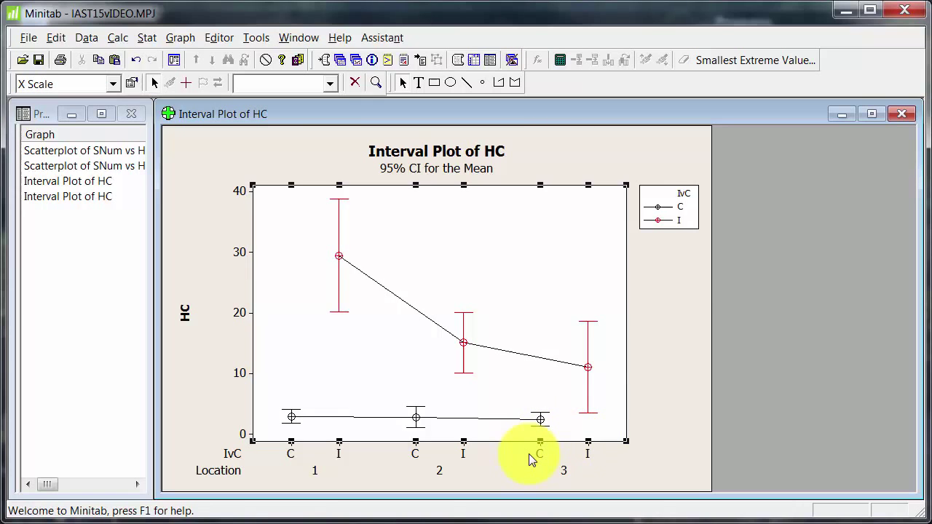
double_click(536, 449)
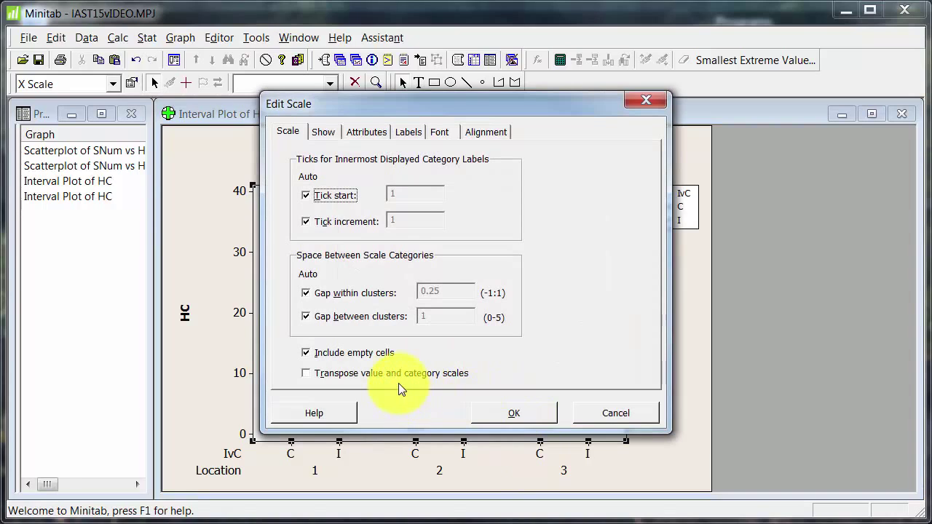
left_click(482, 133)
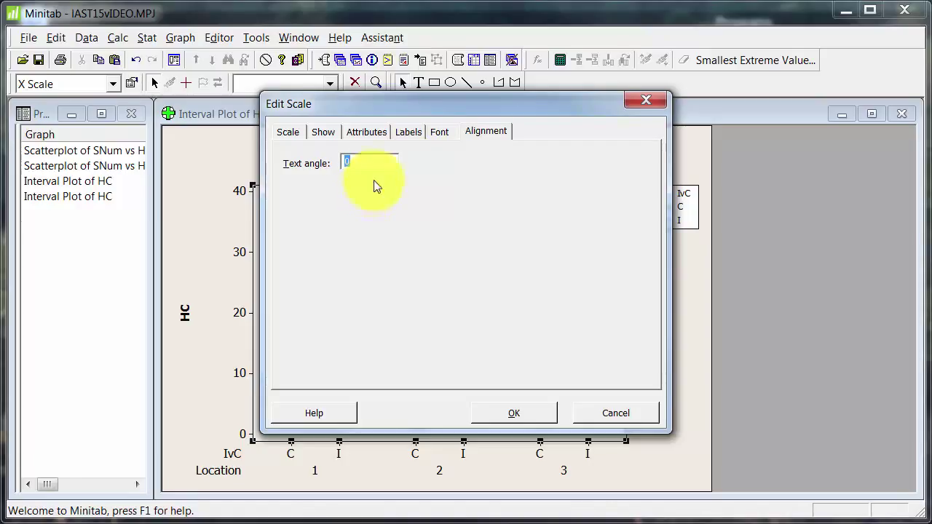
left_click(437, 133)
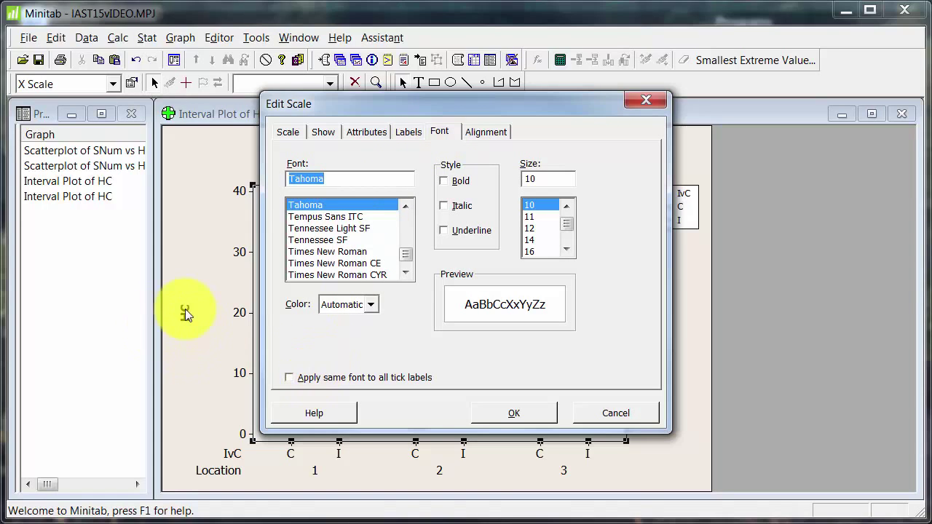
left_click(407, 133)
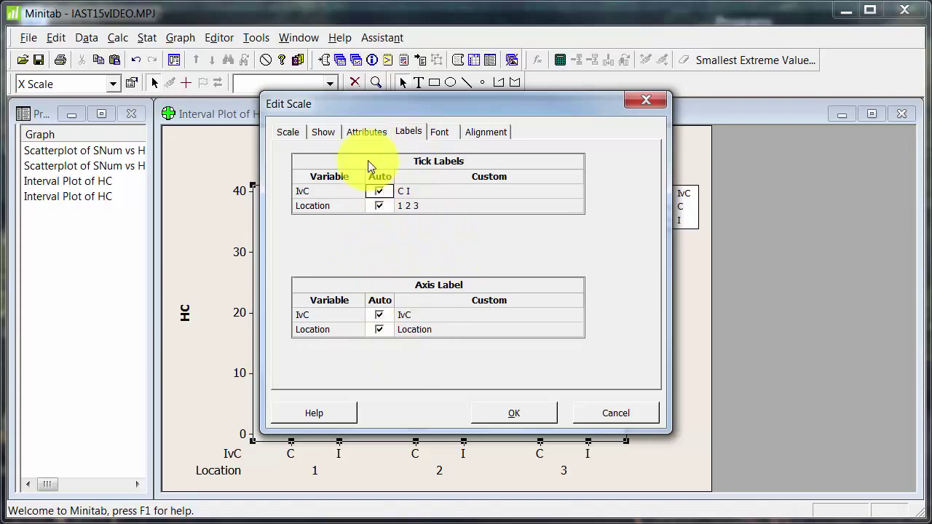
left_click(371, 132)
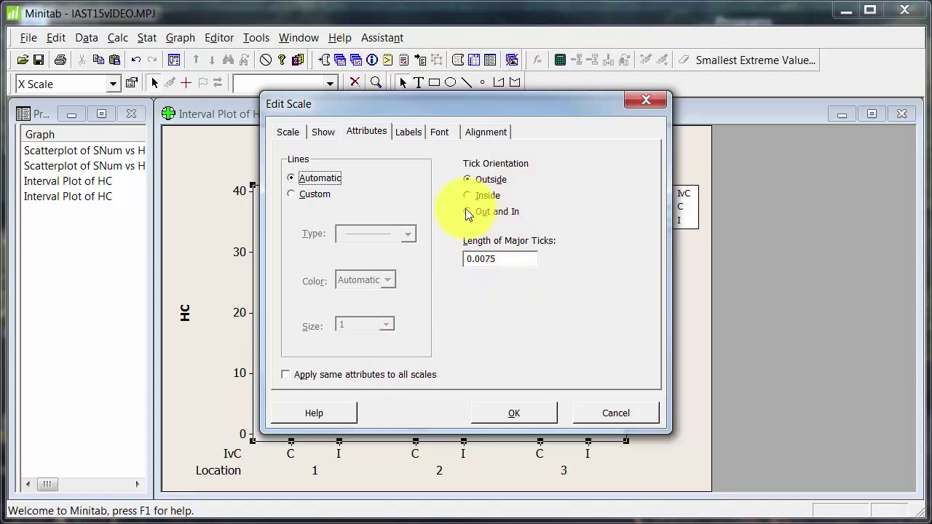
left_click(324, 134)
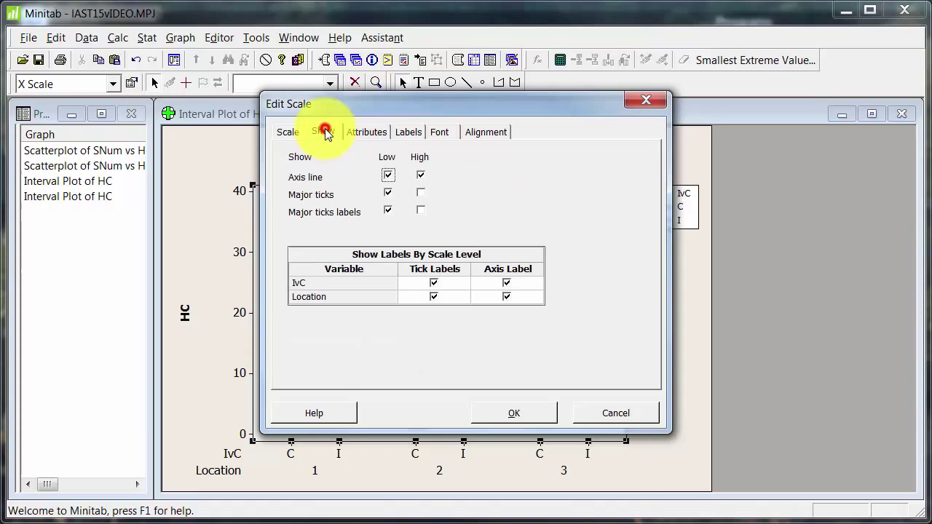
left_click(286, 133)
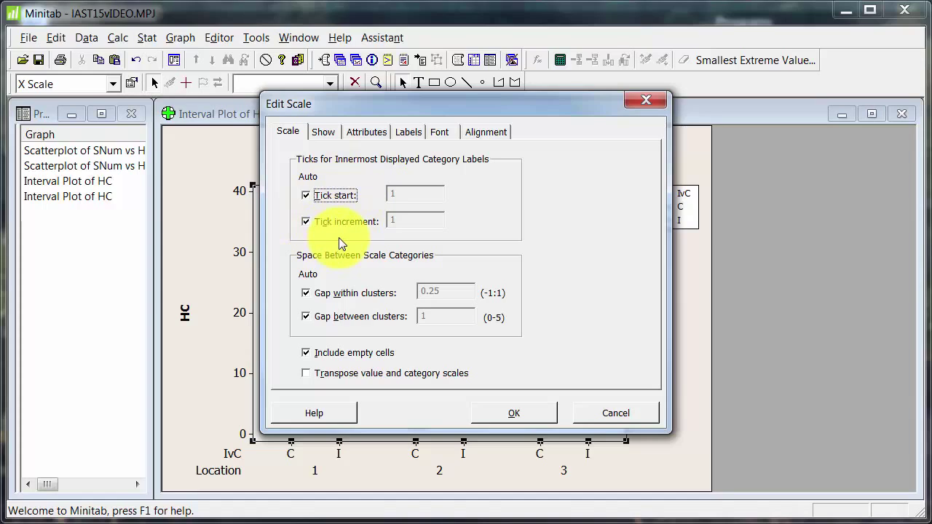
Turn off the automatic cluster gaps and set both the within-cluster and between-cluster gaps to 0.
left_click(355, 293)
left_click(355, 318)
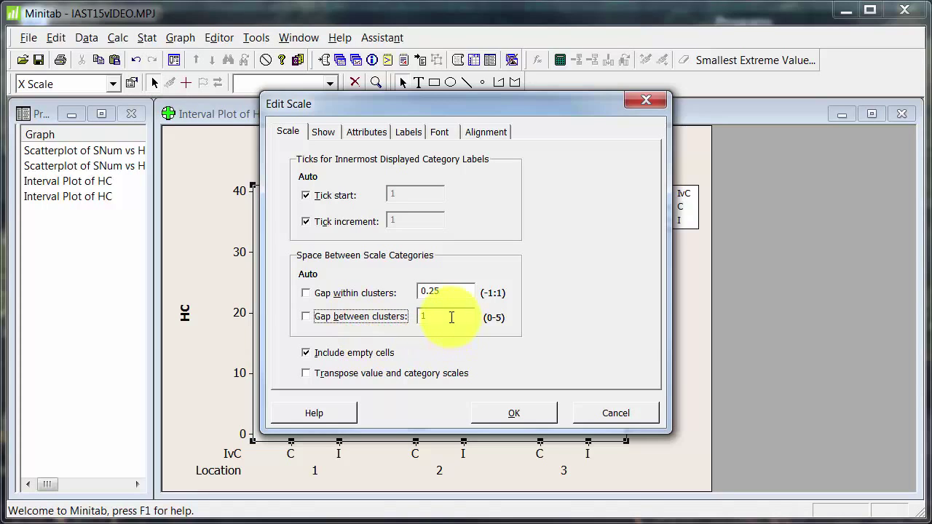
double_click(443, 292)
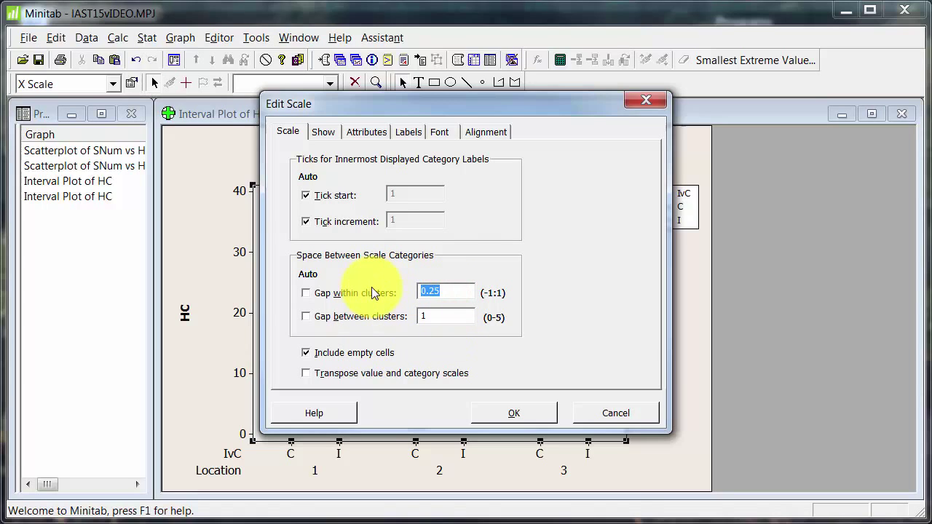
type("0")
double_click(426, 315)
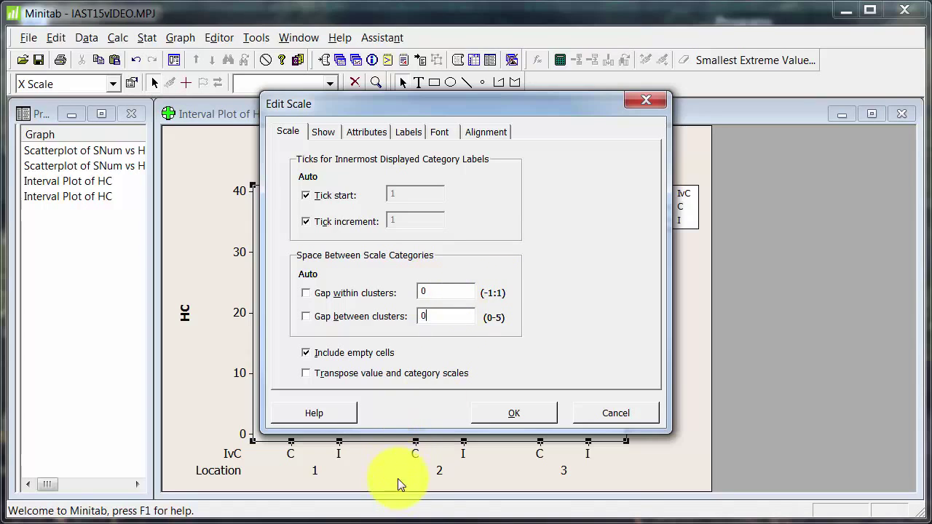
left_click(497, 411)
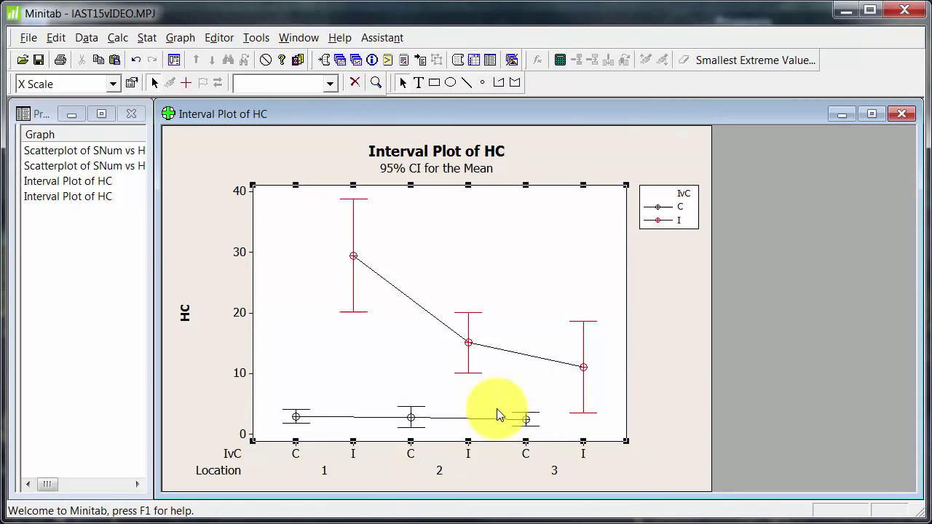
Try a between-cluster gap of -5, dismiss the too-small warning, and cancel the change.
double_click(384, 387)
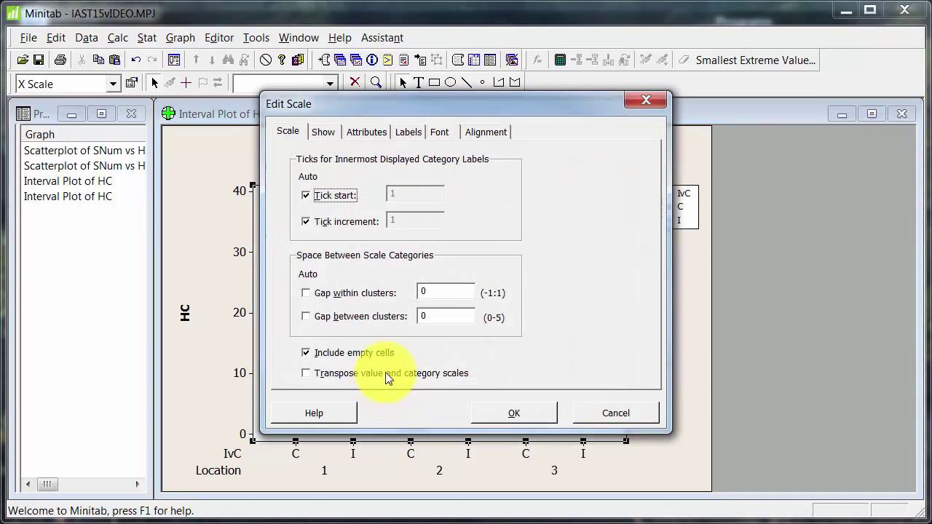
left_click(430, 315)
key("BackSpace")
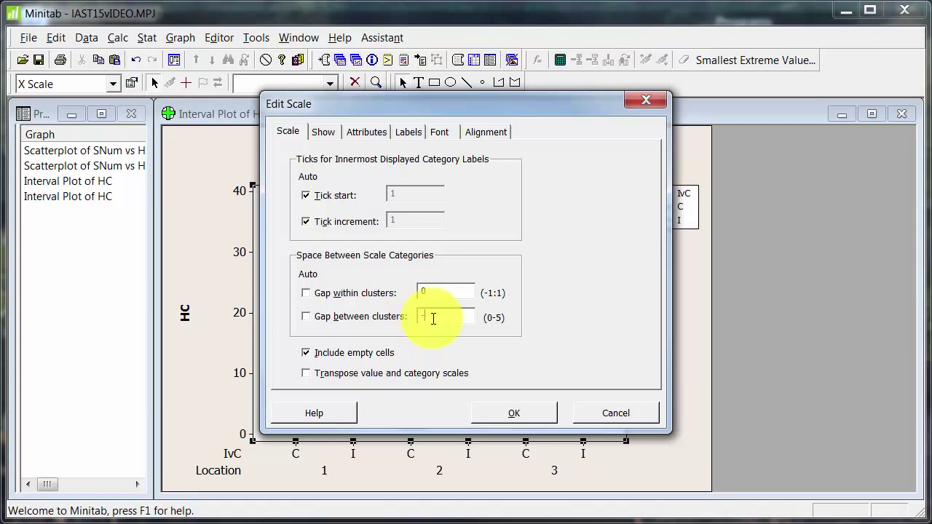
type("-5")
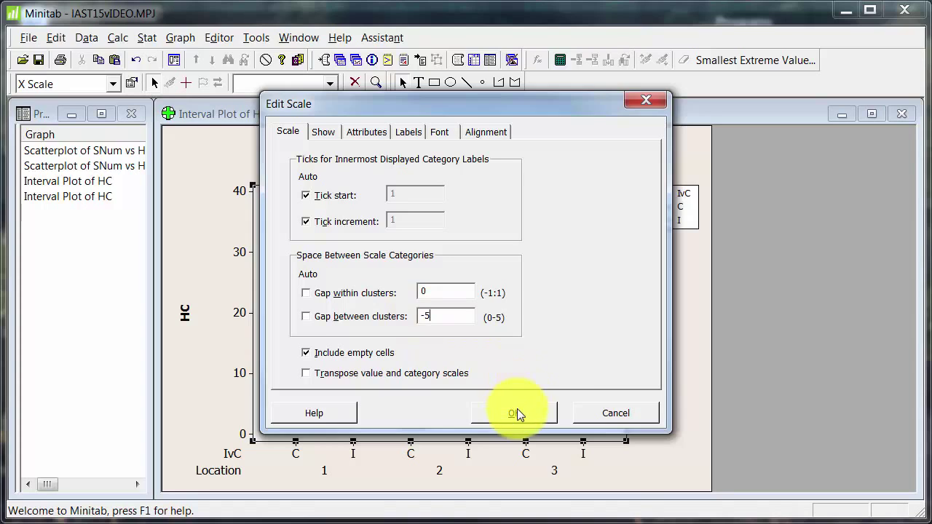
left_click(516, 410)
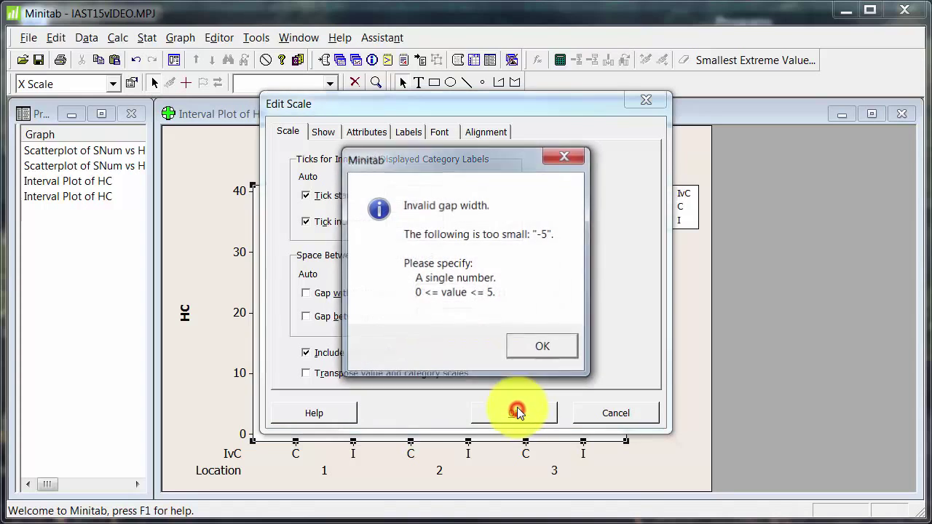
left_click(525, 345)
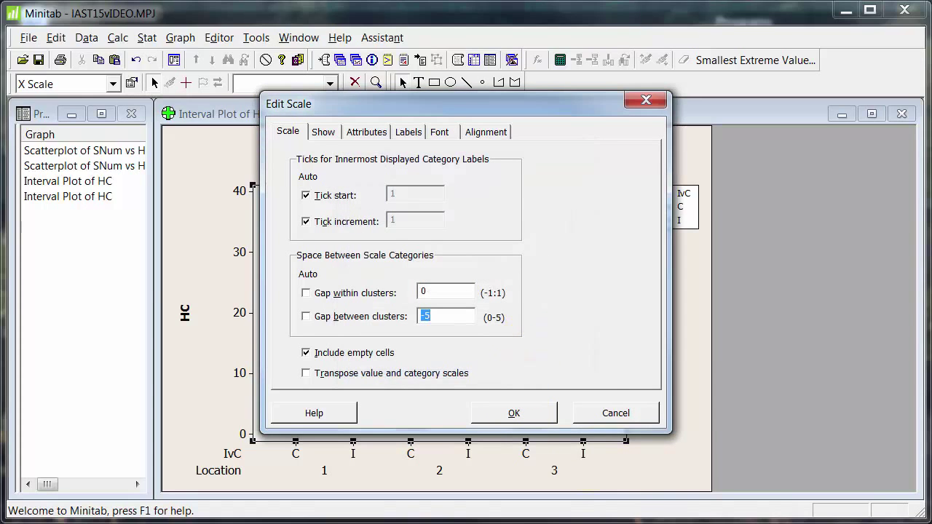
key("Escape")
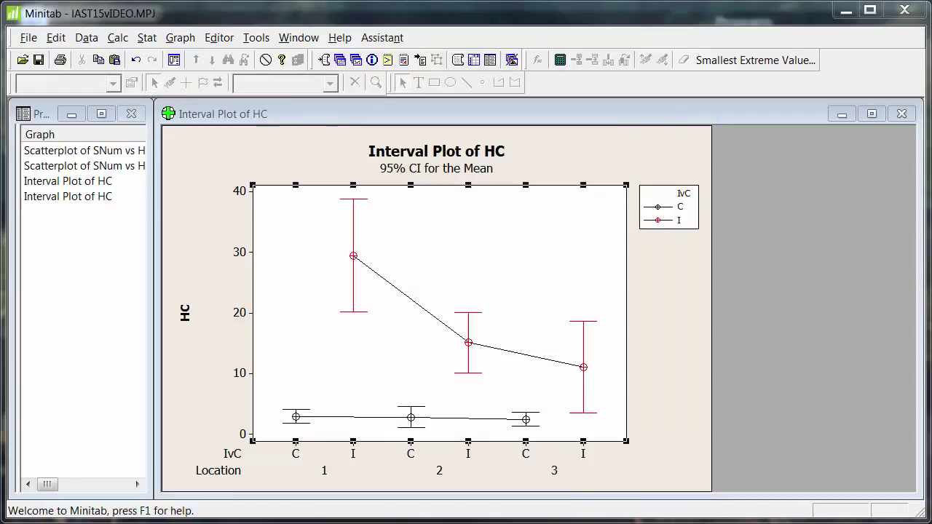
Try x-axis within-cluster gaps of -1 and then -0.25.
left_click(503, 441)
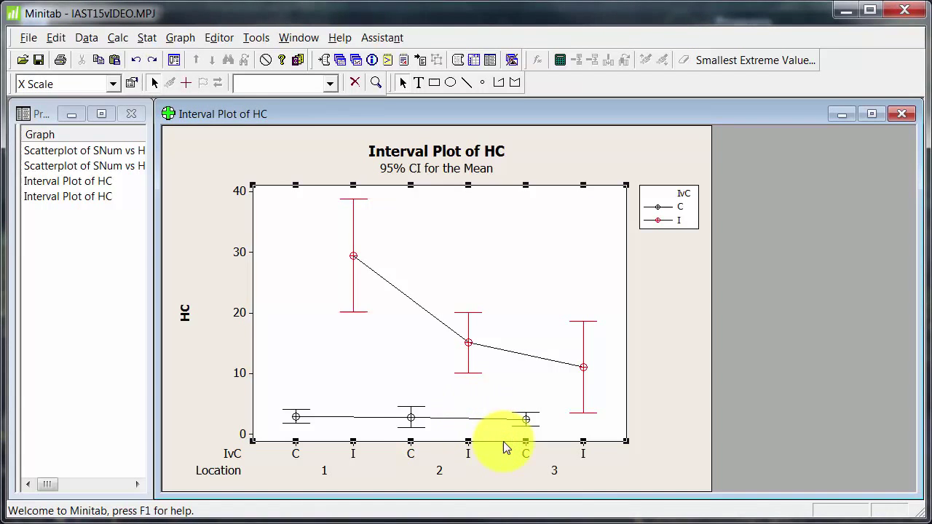
double_click(503, 441)
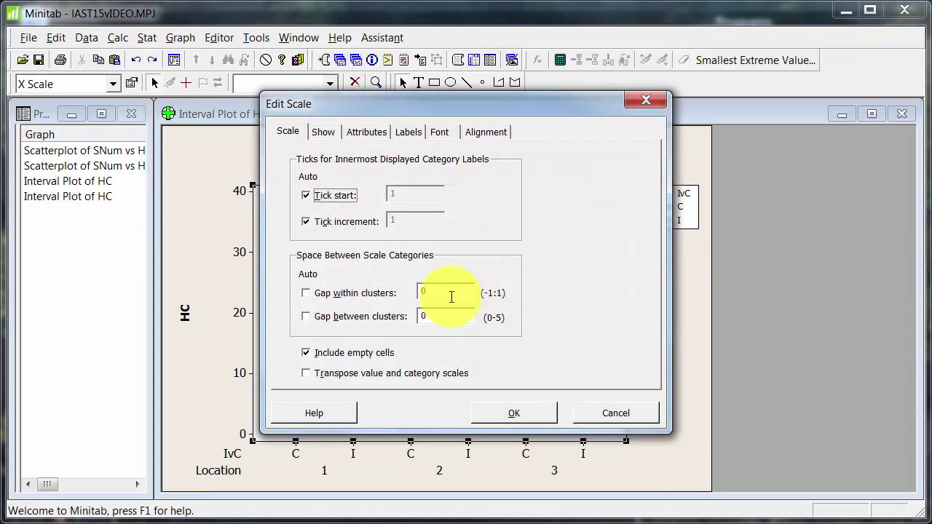
double_click(452, 297)
type("-1")
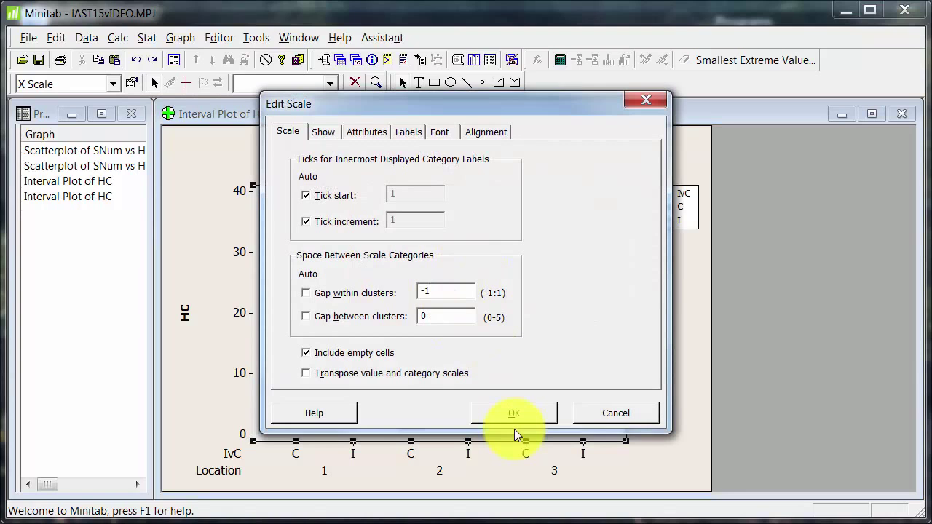
left_click(479, 417)
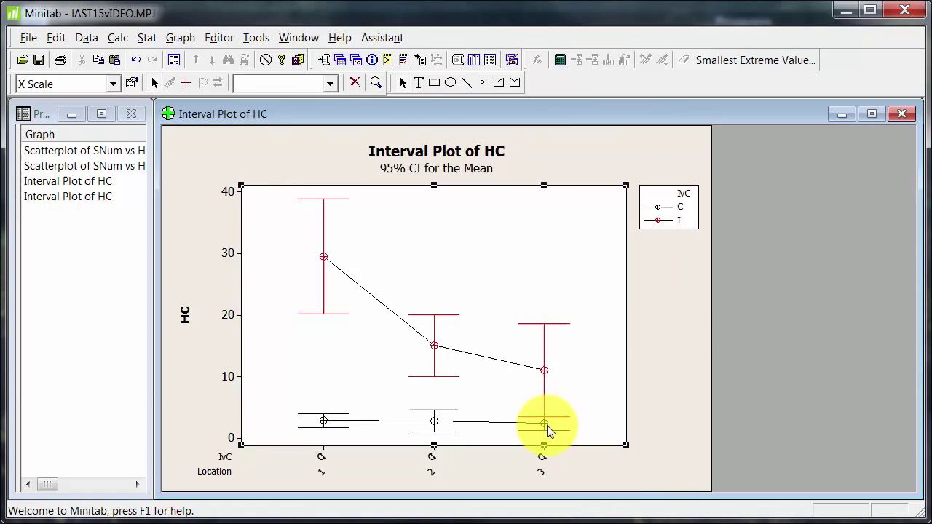
key("ctrl+t")
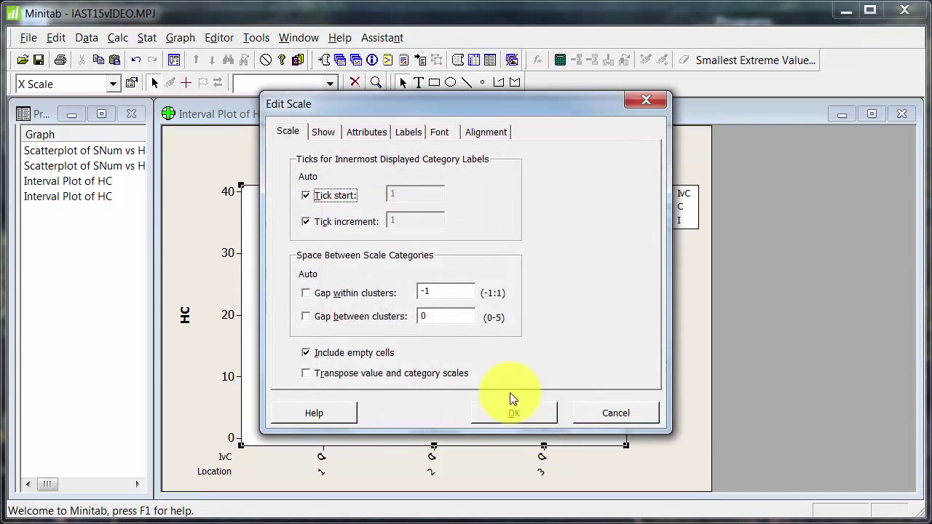
left_click(447, 291)
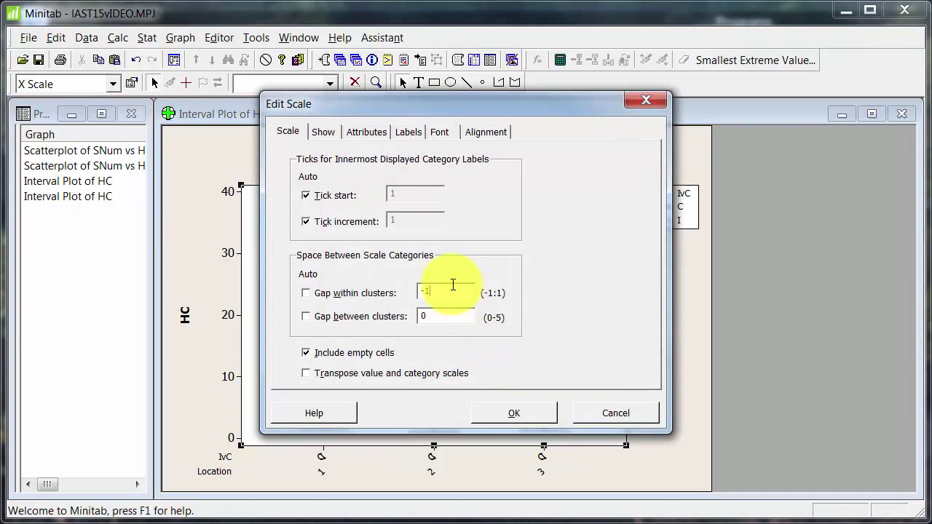
key("BackSpace")
type("0.25")
left_click(509, 412)
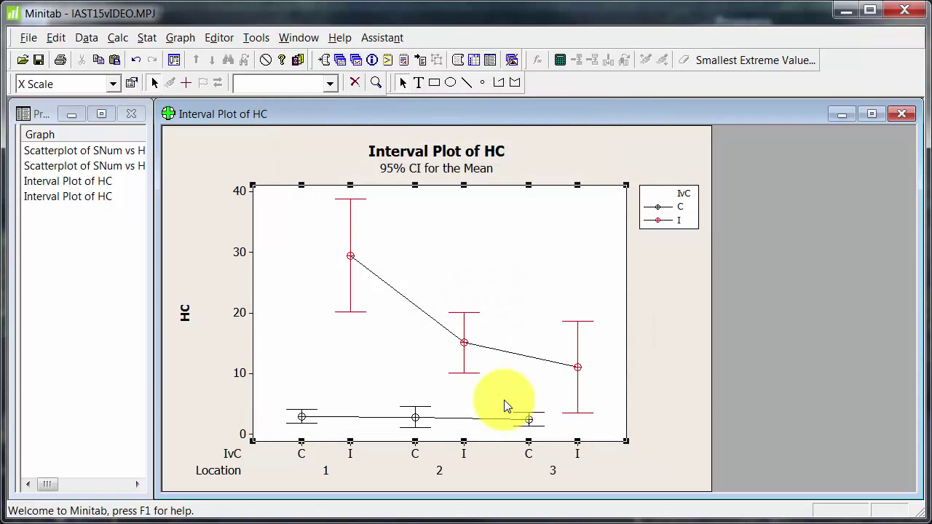
Tighten the within-cluster gap to -0.75, then settle on -0.85.
key("ctrl+t")
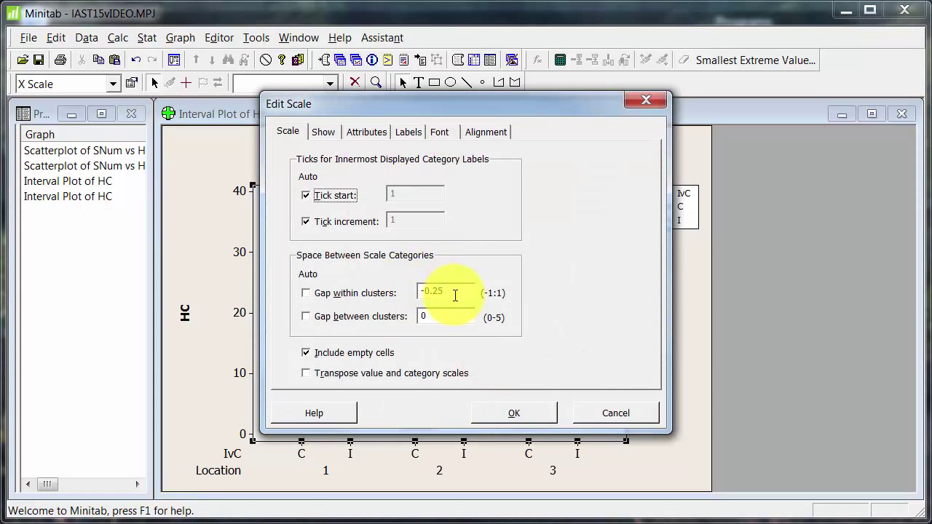
left_click(454, 292)
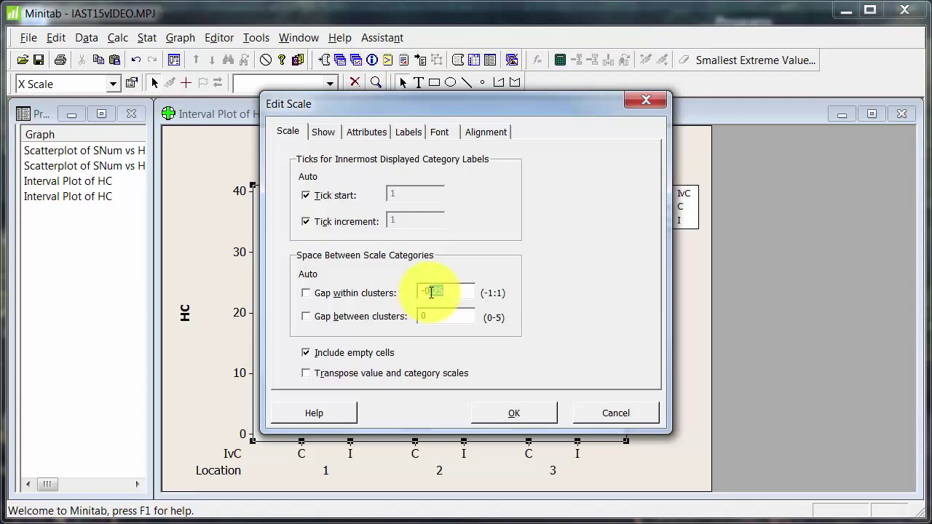
type("75")
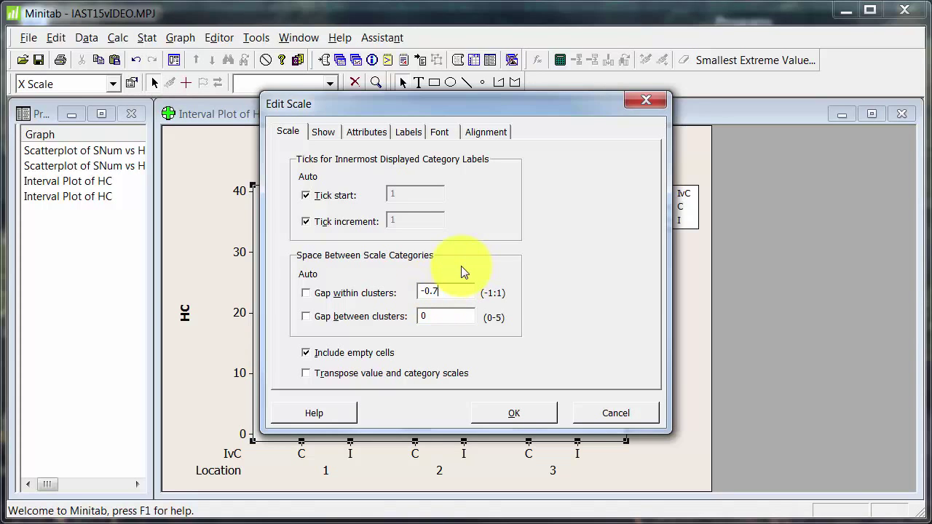
left_click(545, 413)
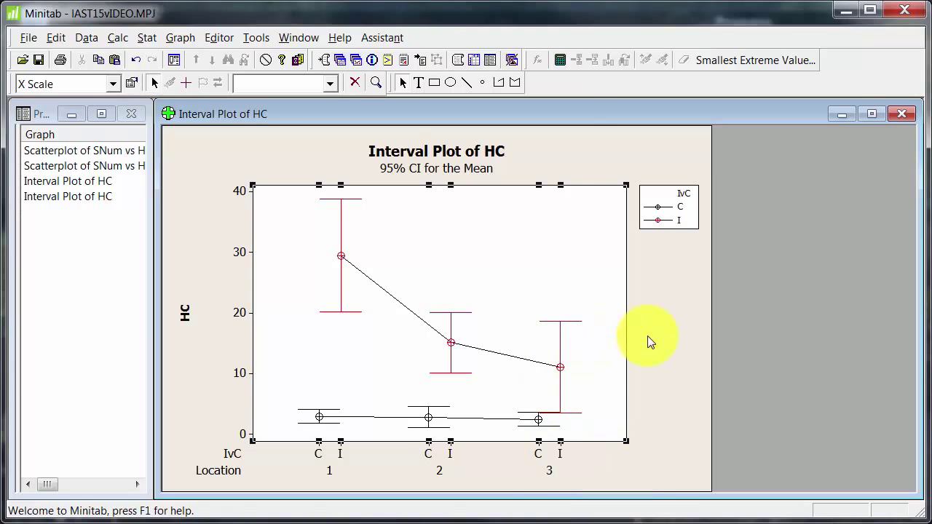
key("ctrl+t")
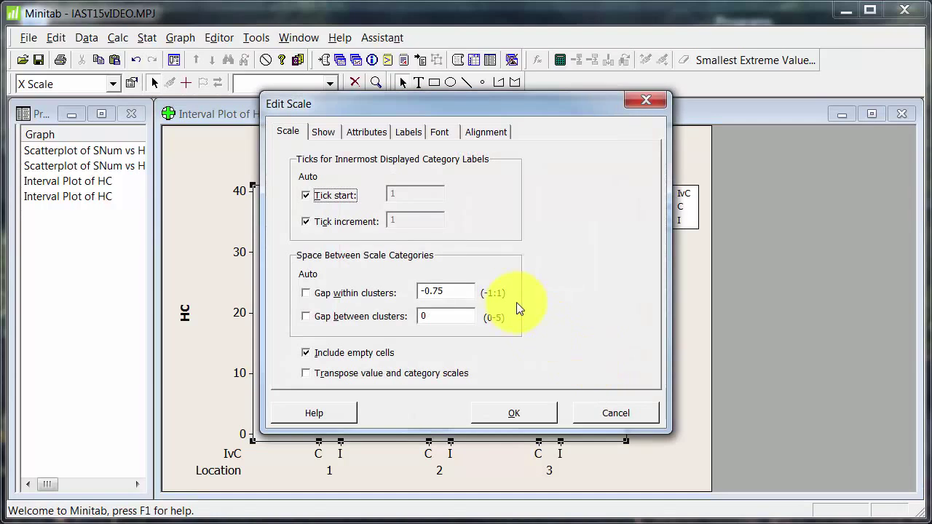
left_click(470, 291)
key("BackSpace")
key("BackSpace")
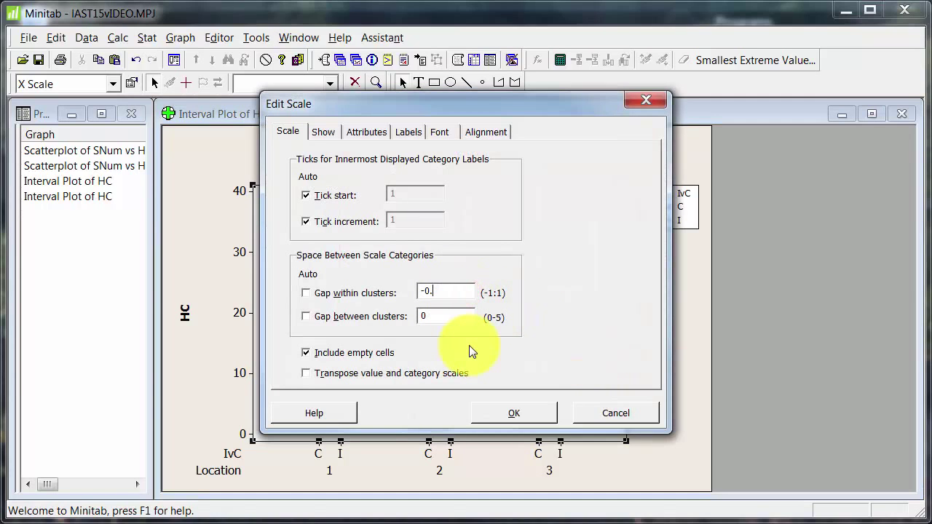
type("85")
left_click(510, 411)
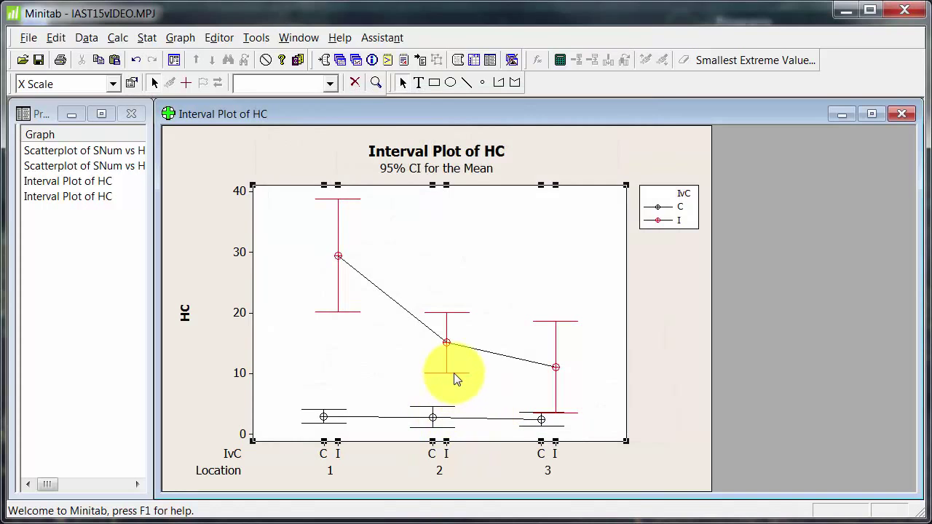
Switch the interval bars to custom lines with a size of 0.25.
left_click(452, 373)
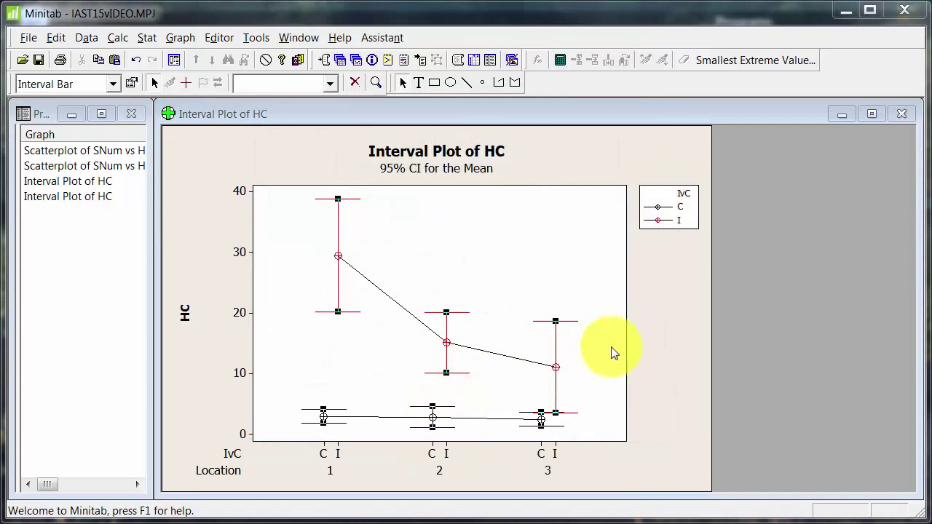
key("ctrl+t")
left_click(337, 195)
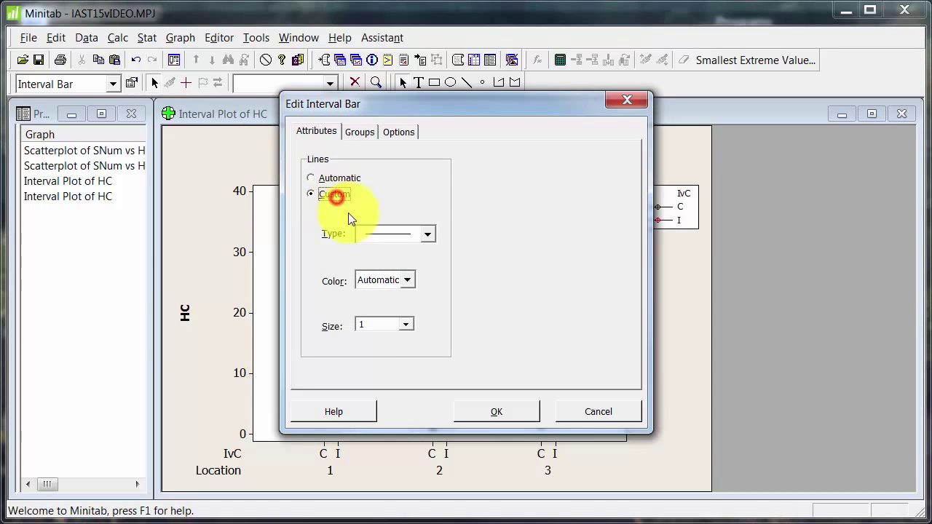
left_click(371, 325)
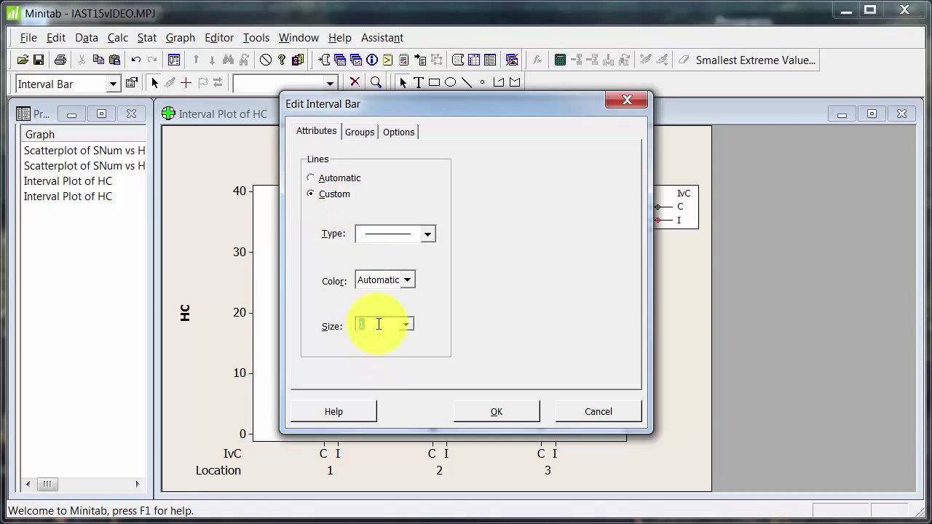
type("0.25")
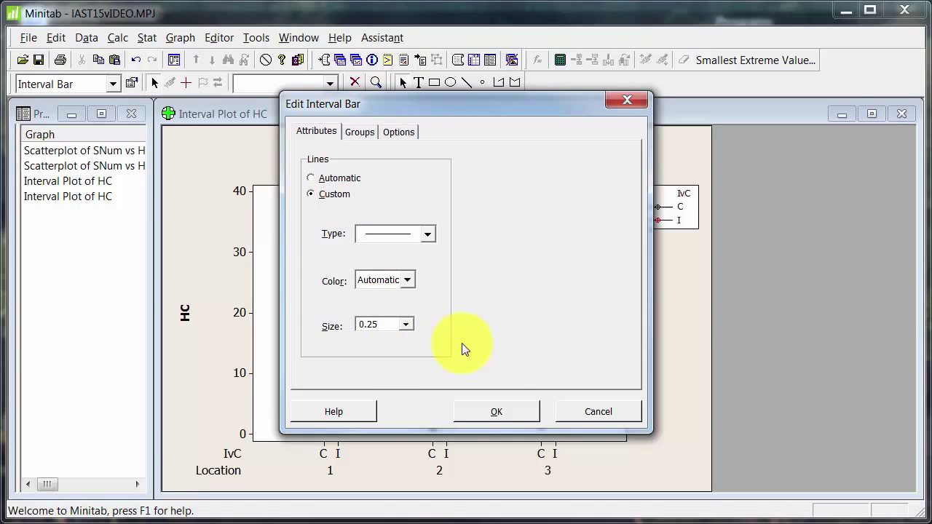
left_click(506, 411)
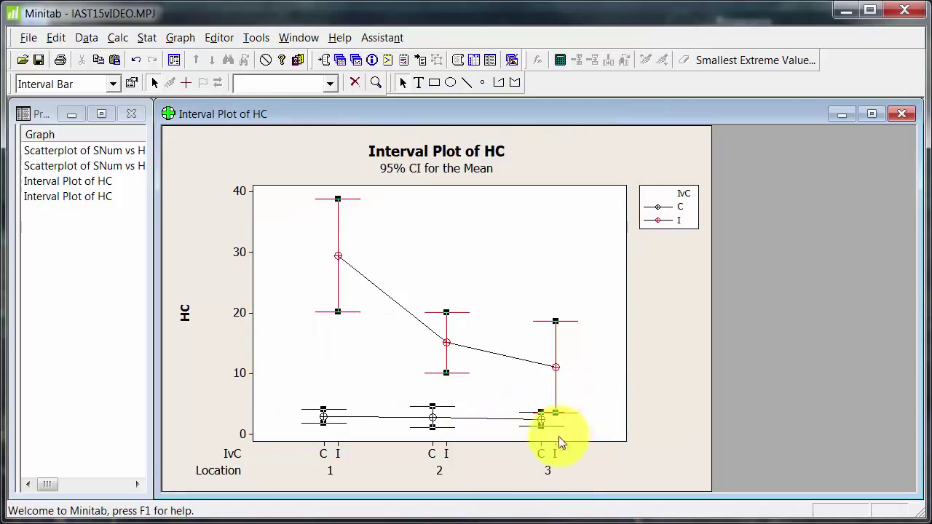
Reselect the interval bars and thicken their lines to size 2.
left_click(670, 359)
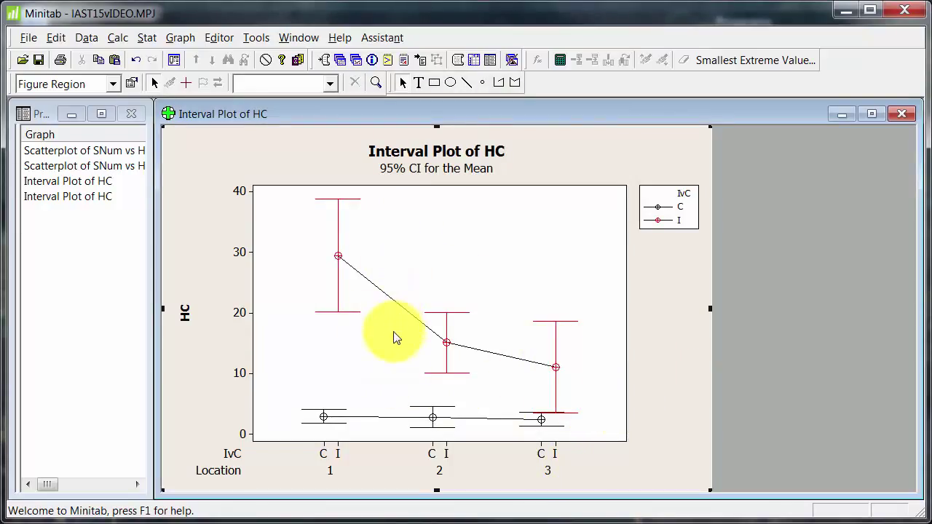
left_click(444, 376)
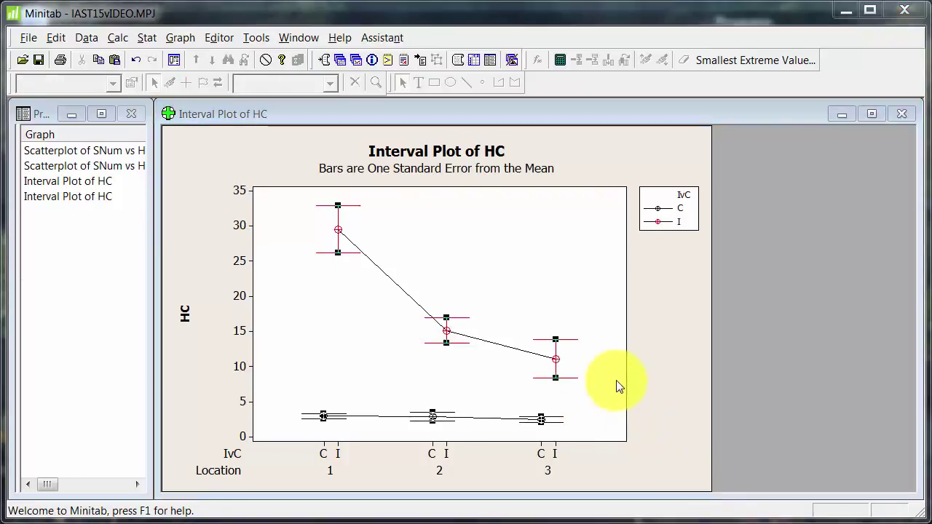
left_click(598, 376)
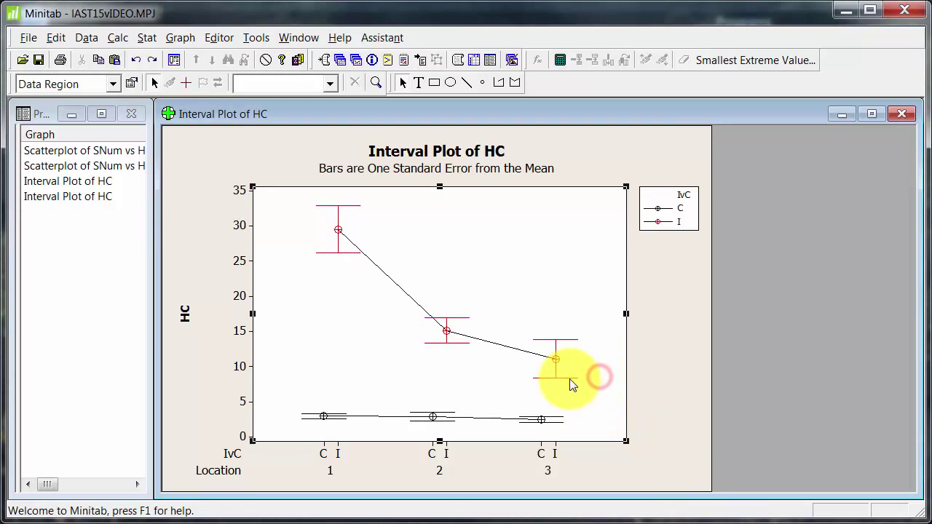
left_click(575, 378)
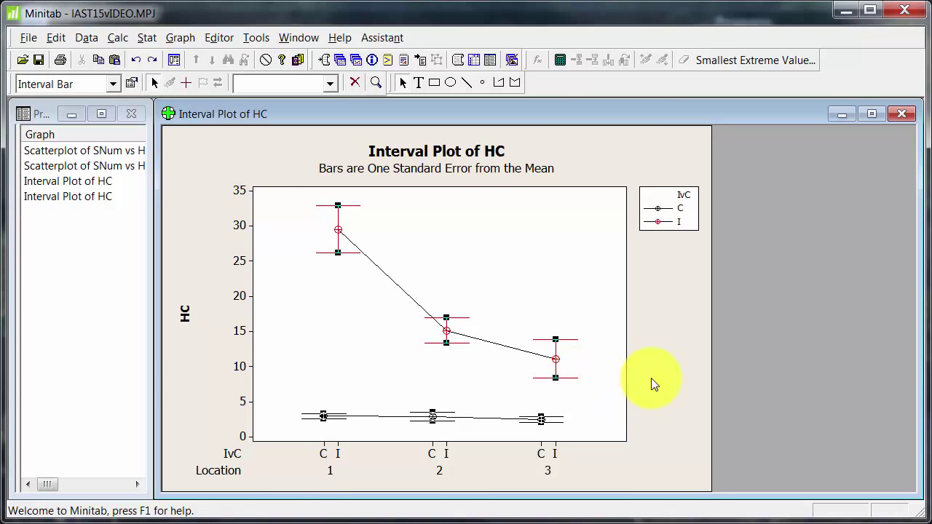
key("ctrl+t")
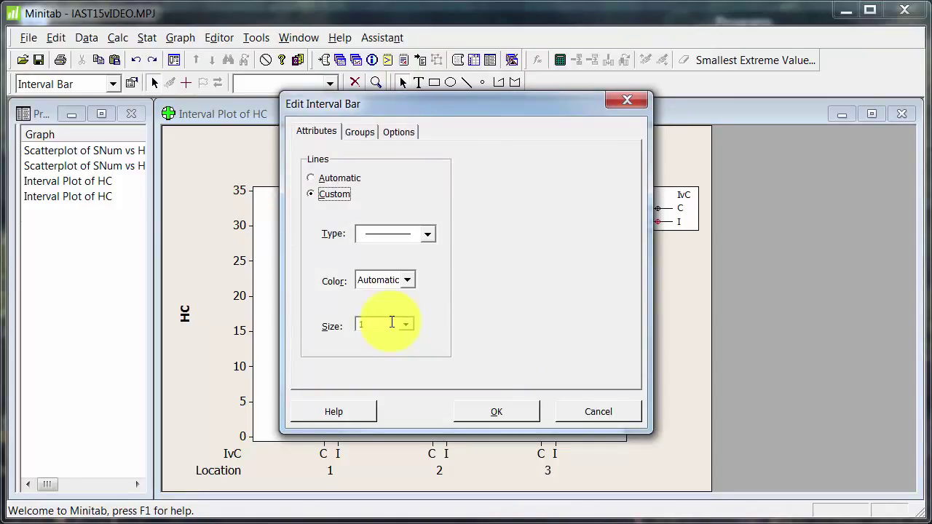
left_click(406, 325)
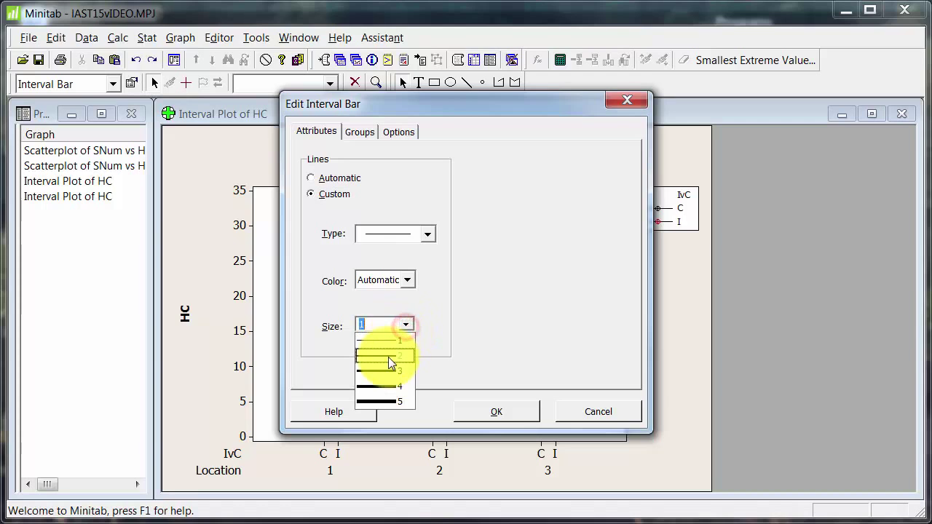
left_click(388, 357)
left_click(493, 411)
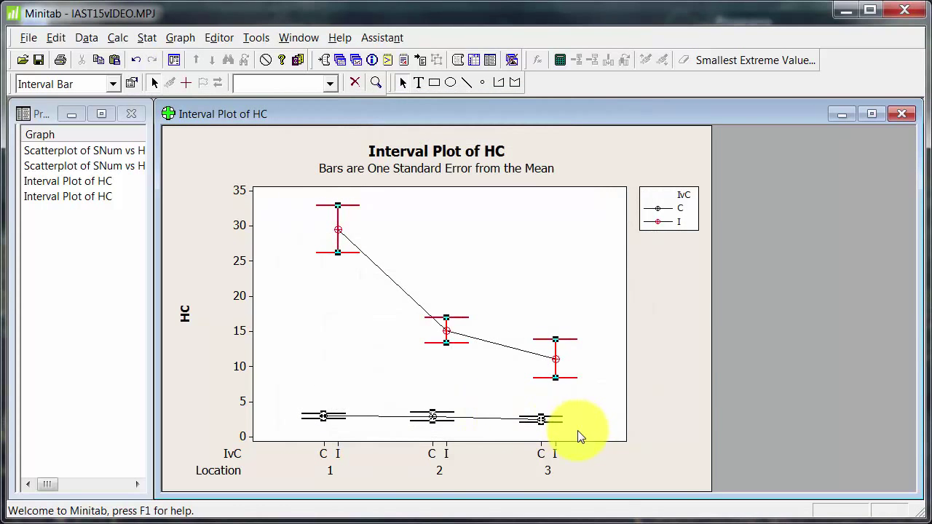
left_click(543, 455)
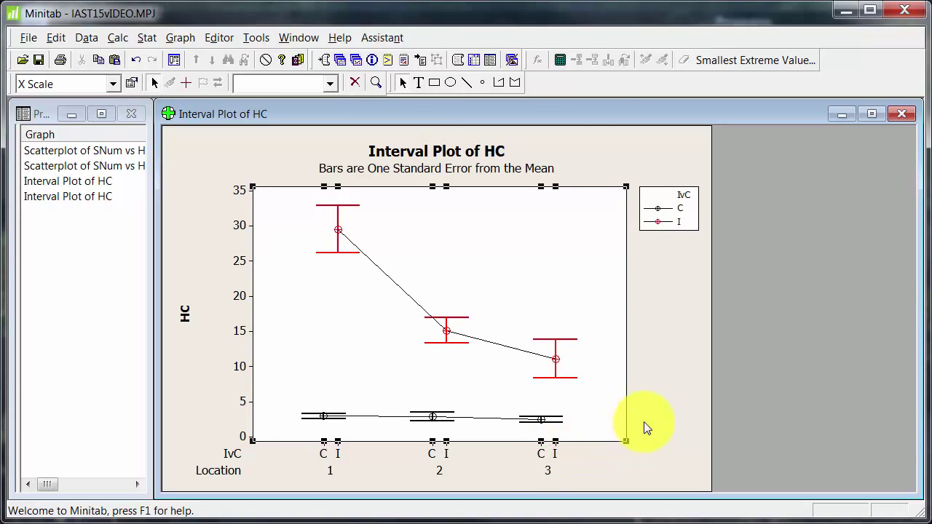
Set the x-axis gap between clusters to 5, then reopen the scale settings and cancel.
key("ctrl+t")
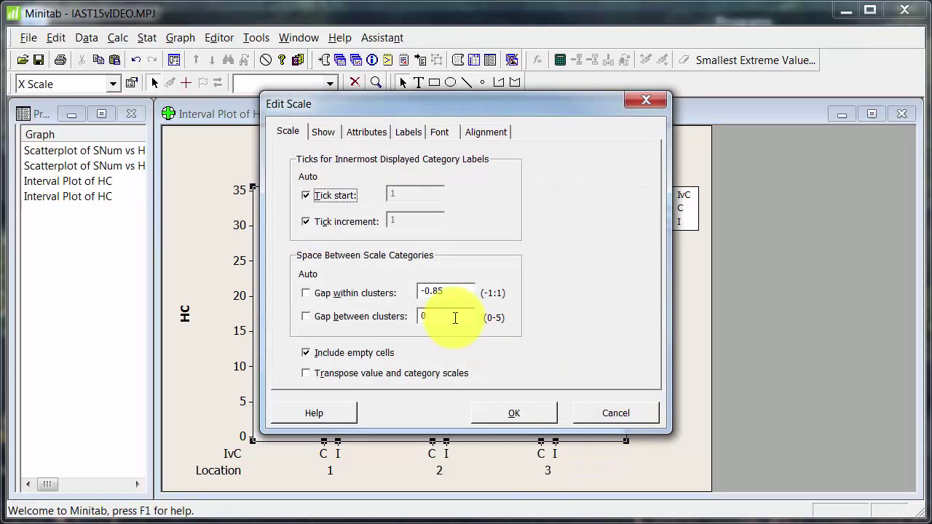
double_click(454, 318)
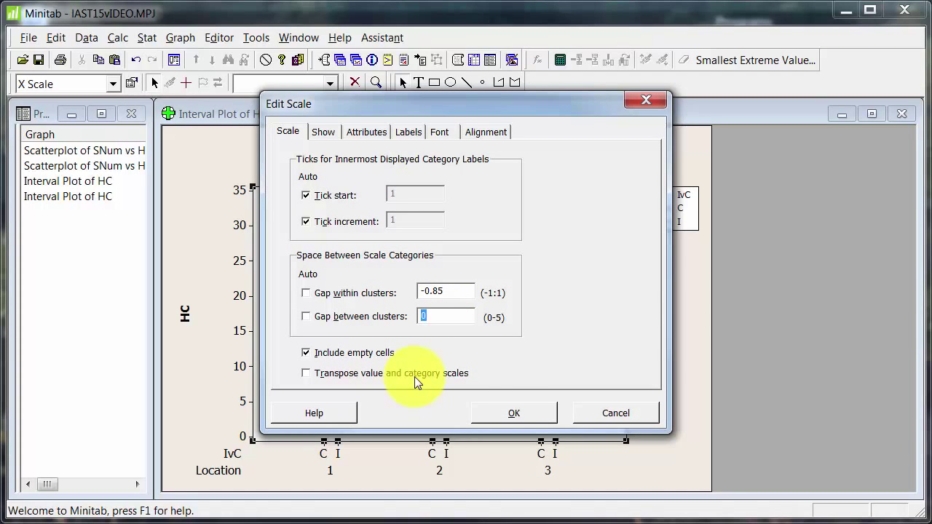
type("5")
left_click(512, 413)
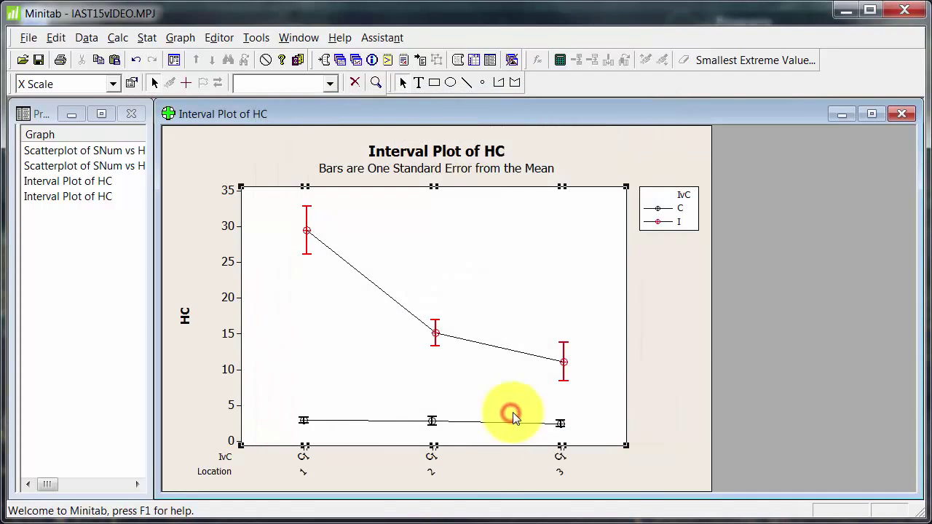
double_click(529, 462)
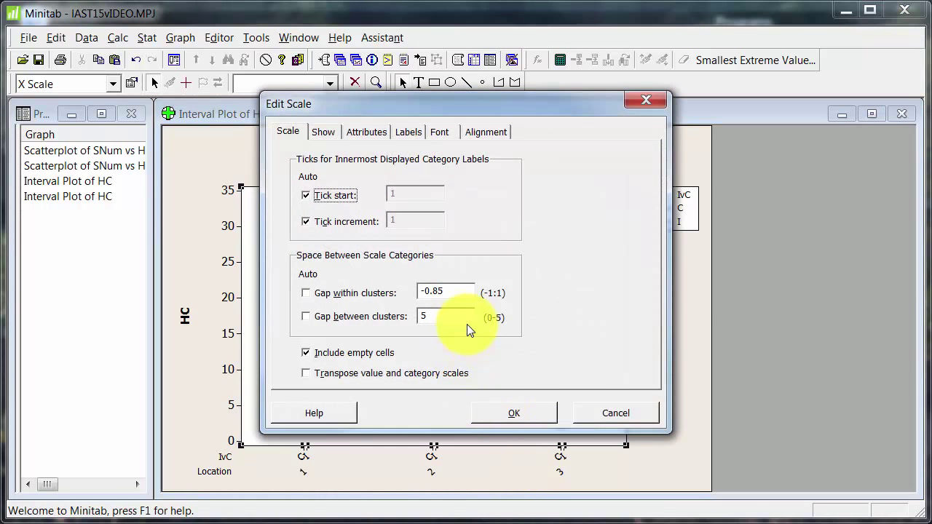
left_click(584, 409)
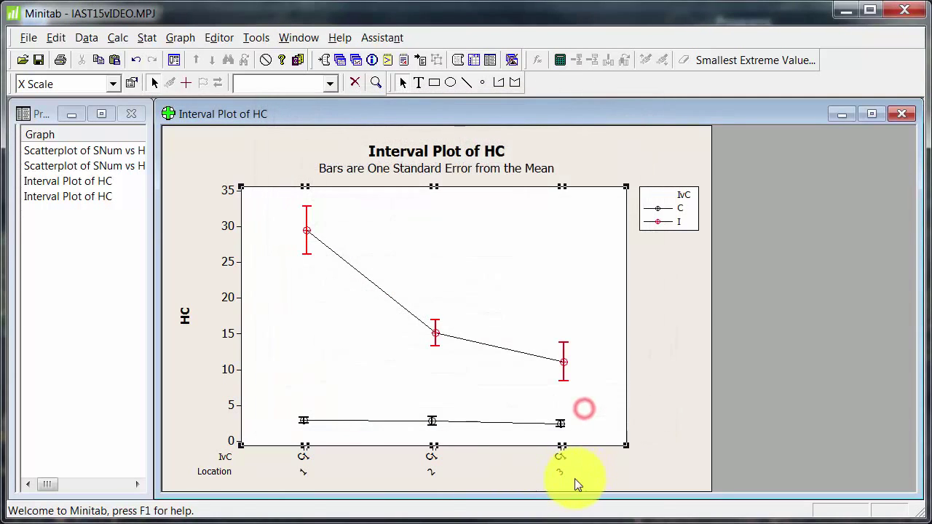
left_click(652, 419)
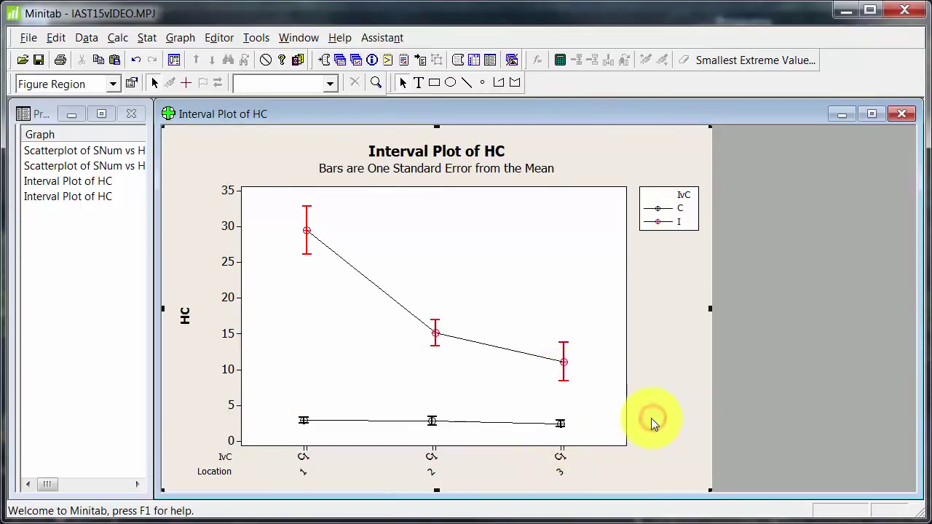
On the Show tab, hide the IvC tick labels plus the IvC and Location axis titles.
left_click(561, 454)
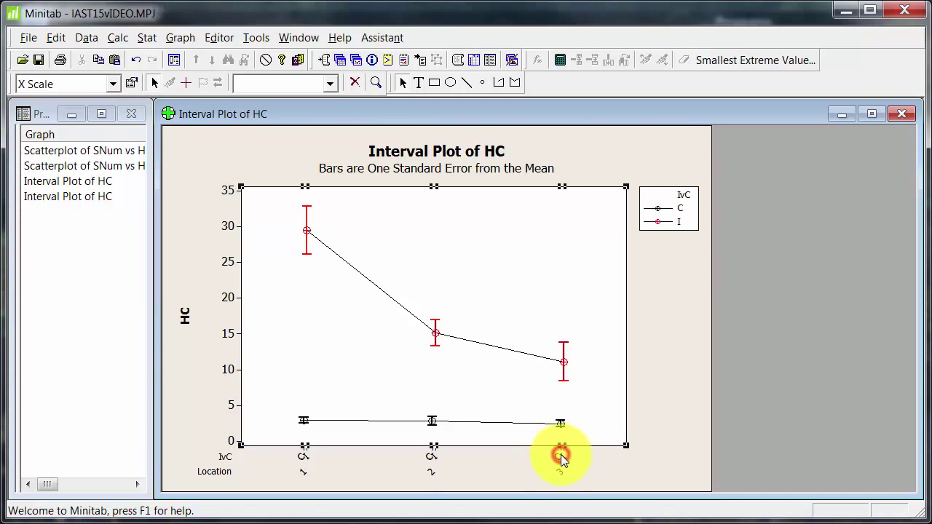
double_click(592, 467)
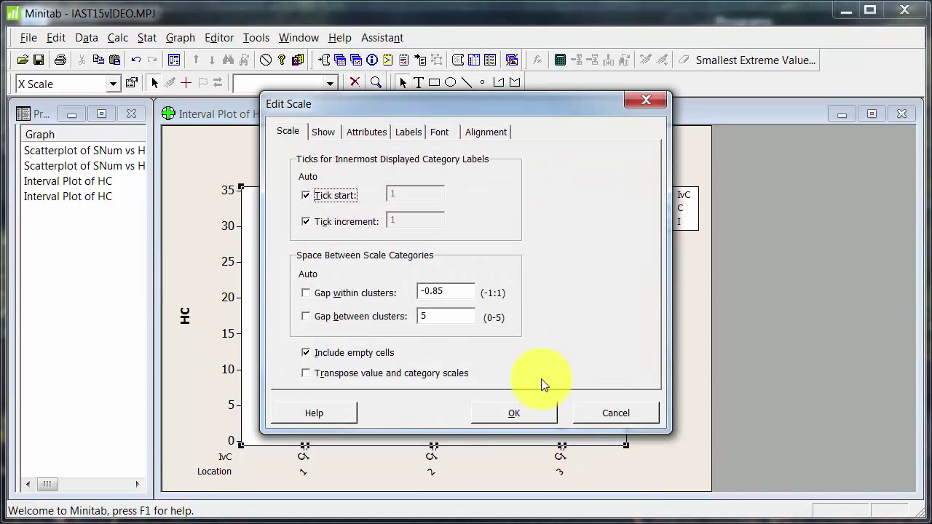
left_click(321, 133)
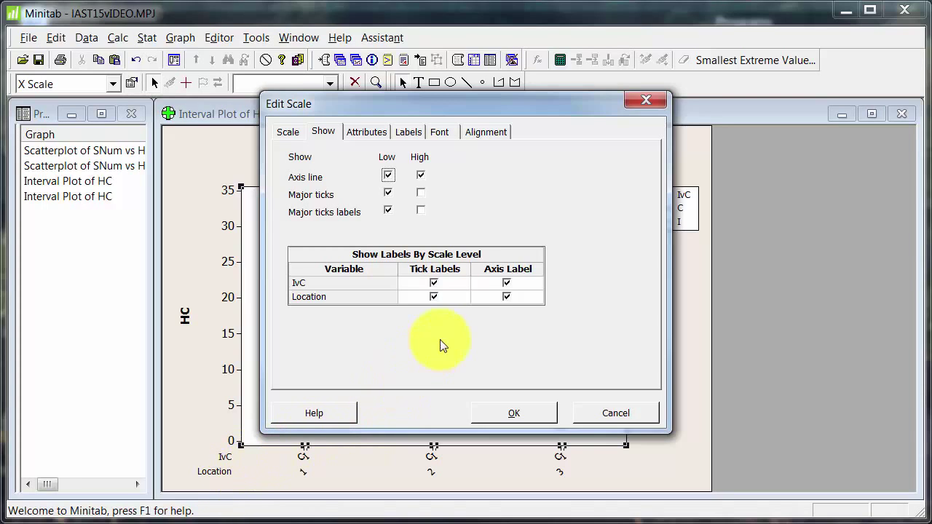
left_click(432, 284)
left_click(436, 284)
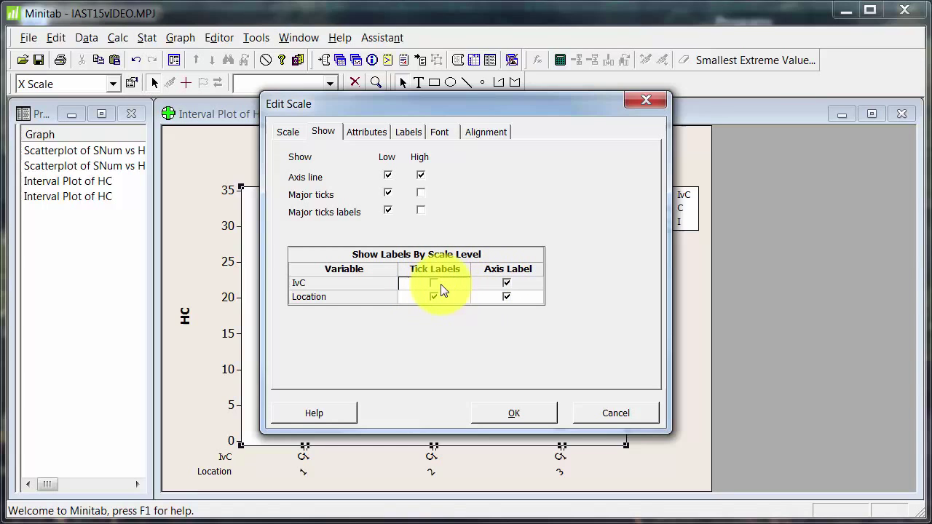
left_click(507, 283)
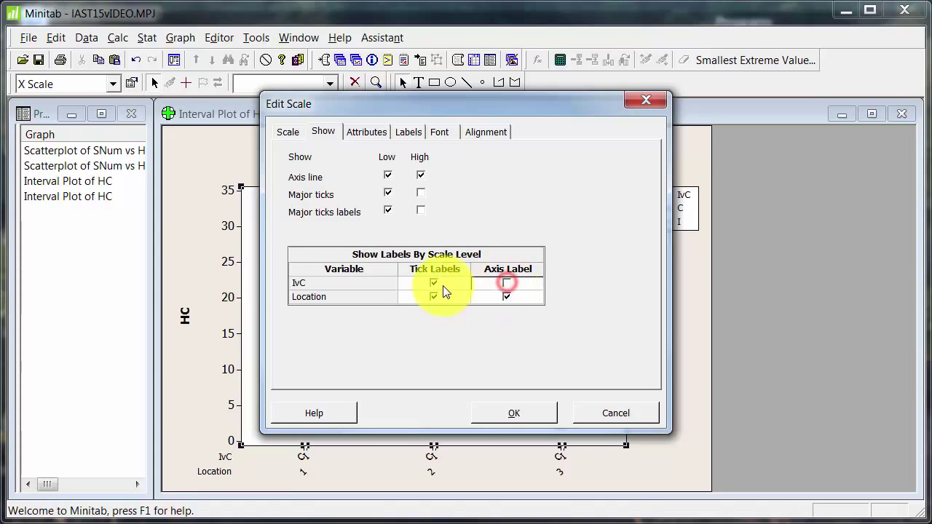
left_click(435, 283)
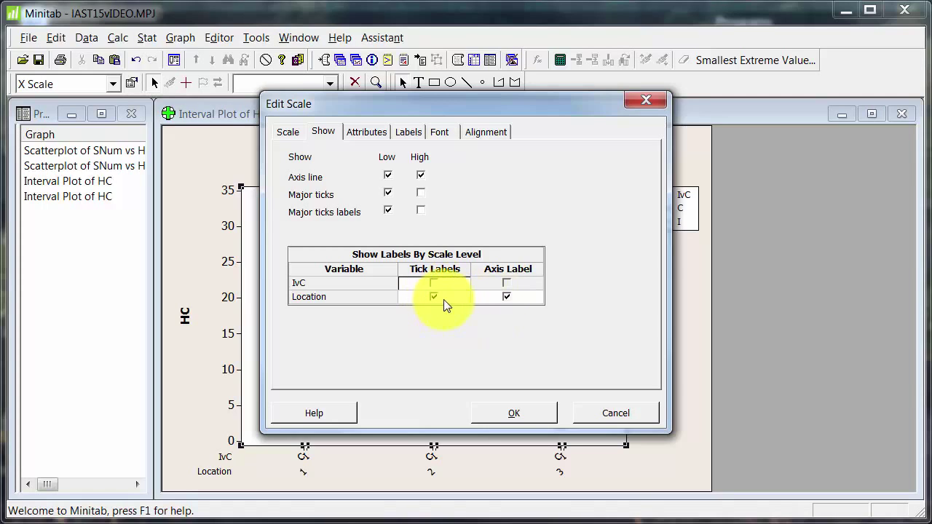
left_click(506, 298)
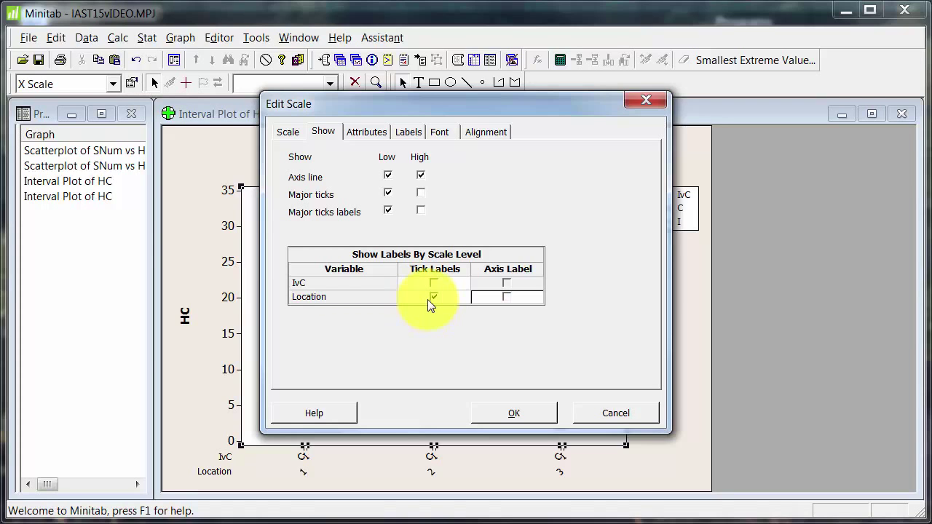
left_click(512, 420)
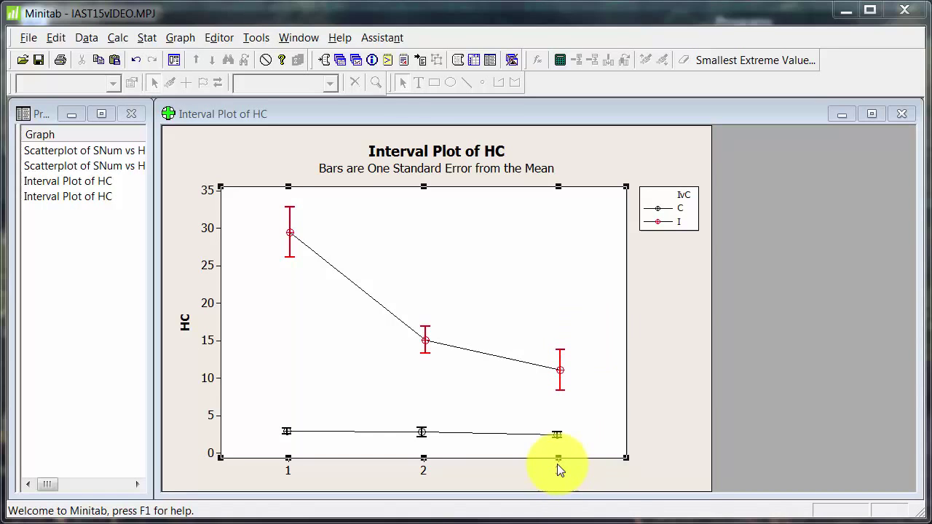
In the x-axis scale labels, replace the automatic IvC tick labels with 'Control Impact'.
left_click(558, 467)
double_click(604, 466)
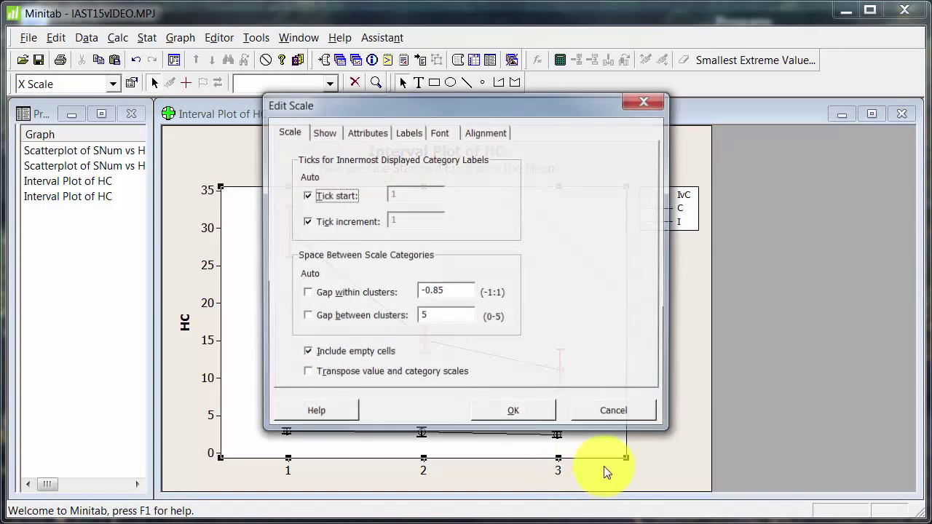
left_click(410, 134)
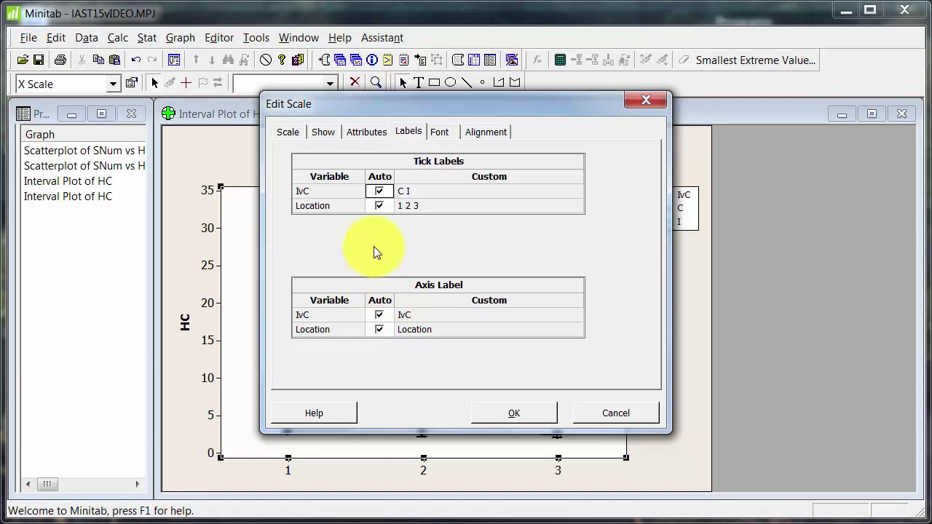
left_click(379, 192)
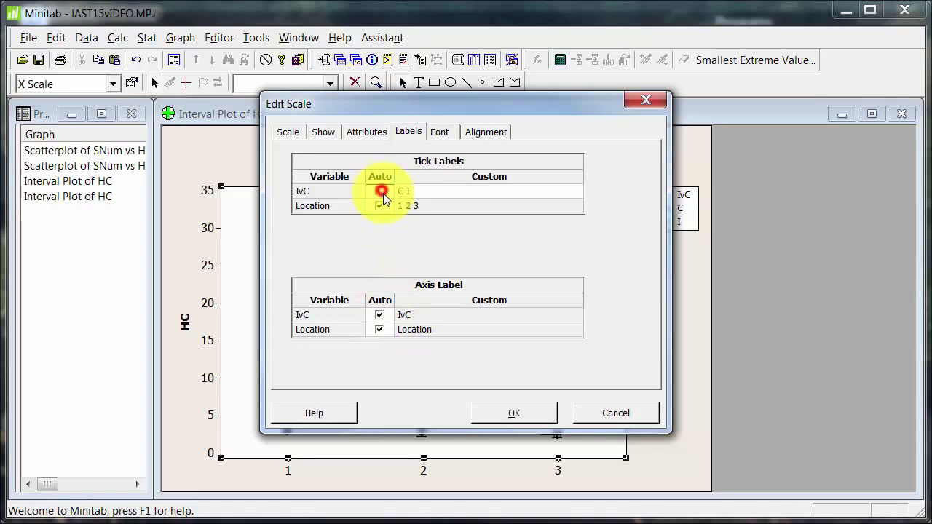
left_click(404, 189)
type("C I")
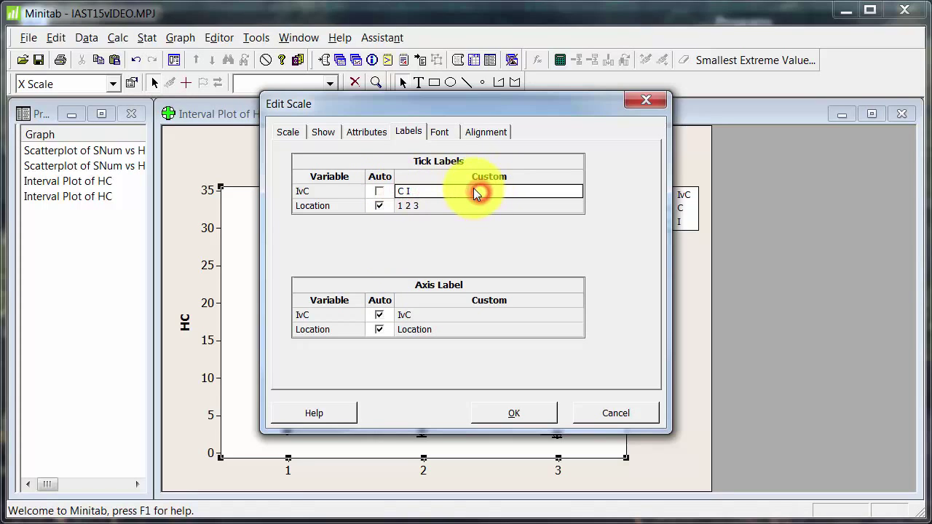
left_click(405, 191)
left_click(406, 191)
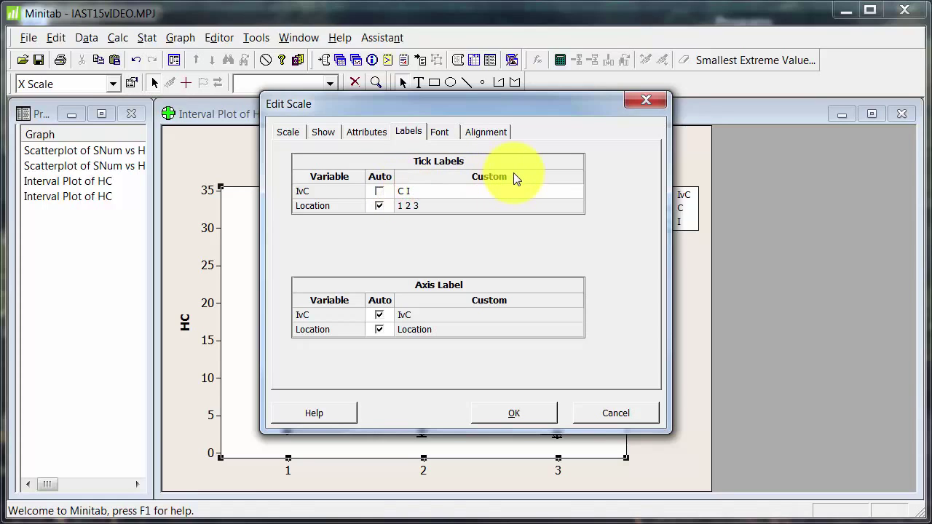
type("ontrol Impact")
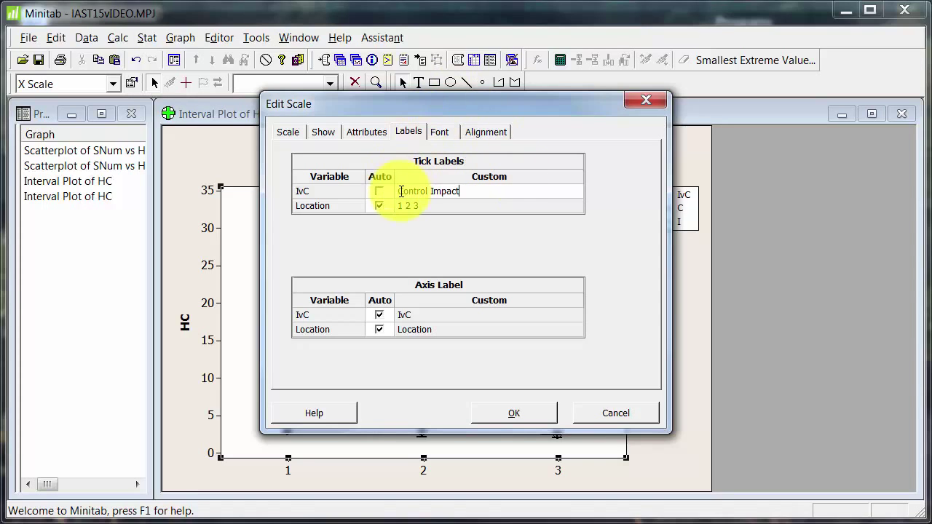
left_click(377, 206)
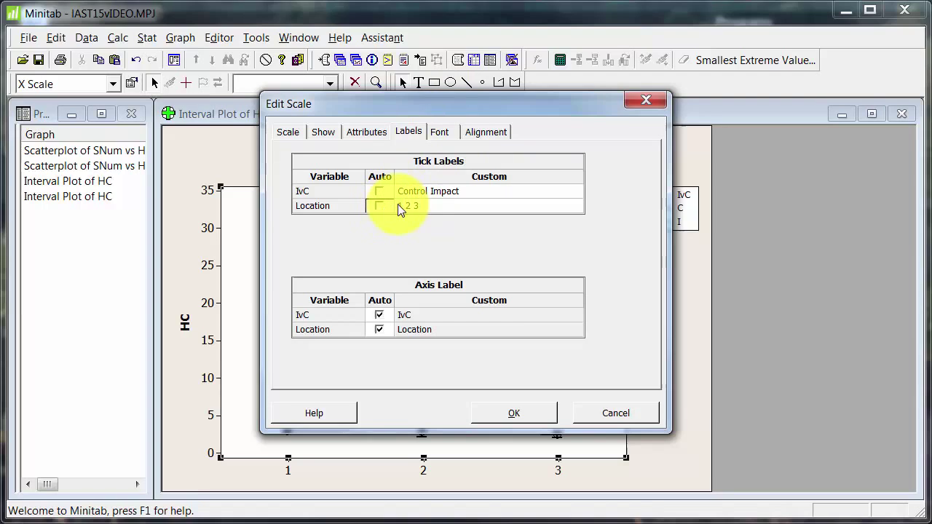
Enter custom Location tick labels "Site1" "Site 2" "Site 3" in place of the automatic ones.
left_click(408, 206)
left_click(405, 208)
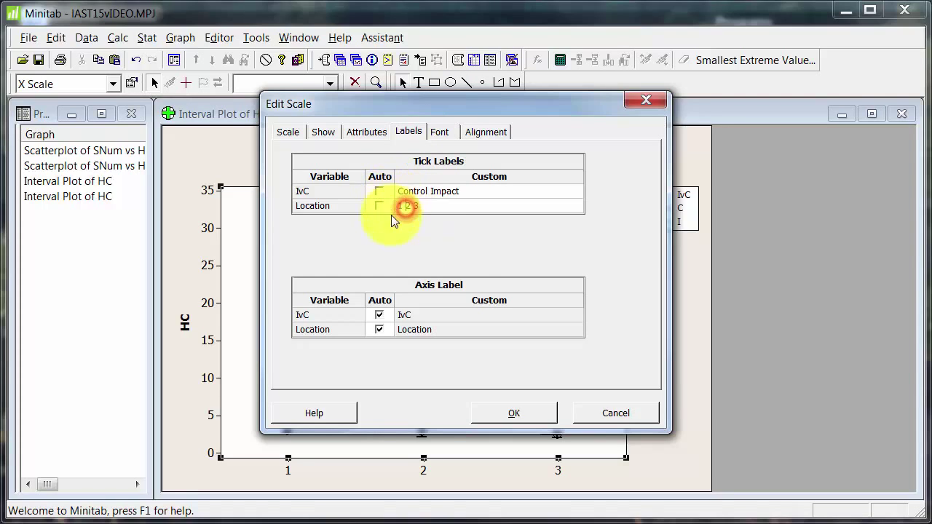
key("BackSpace")
type("Site1")
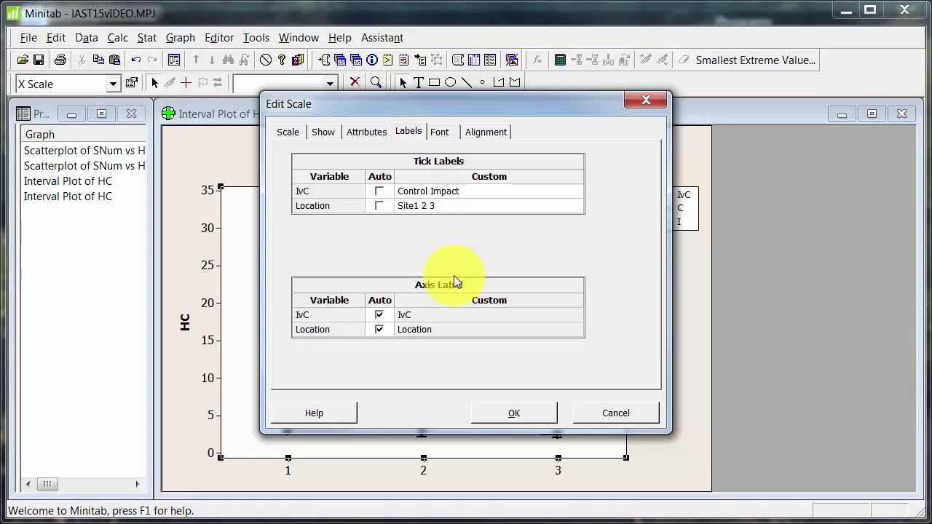
key("Right")
type("Site1 Site")
key("Home")
type("\"")
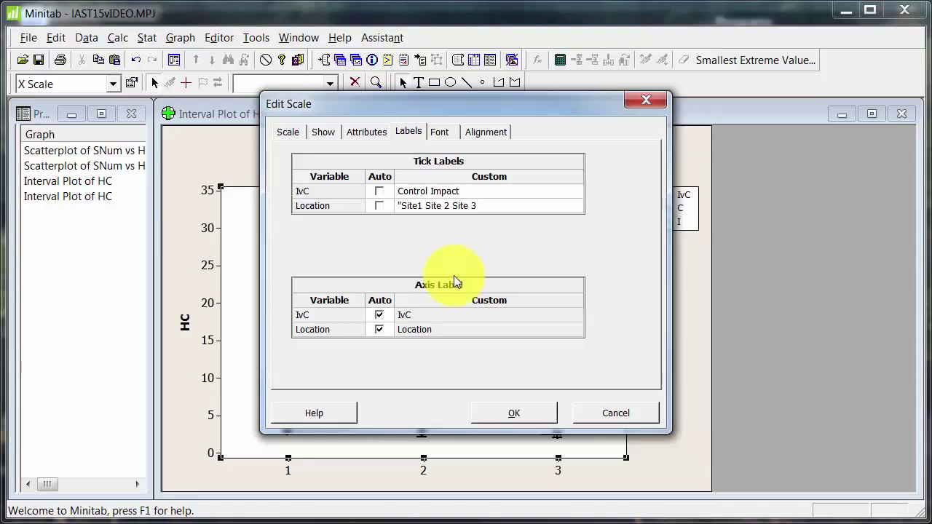
key("Right")
key("Right")
type("\" ")
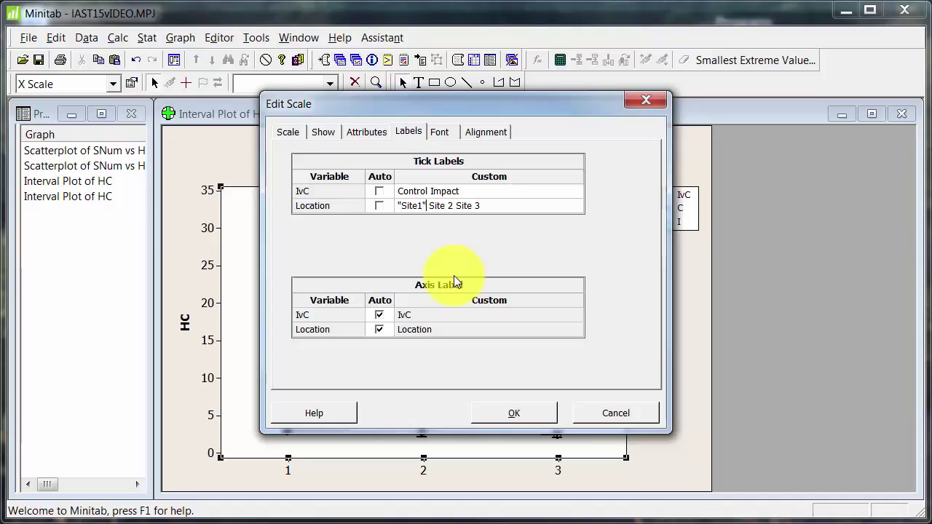
type("\"")
key("Right")
key("Right")
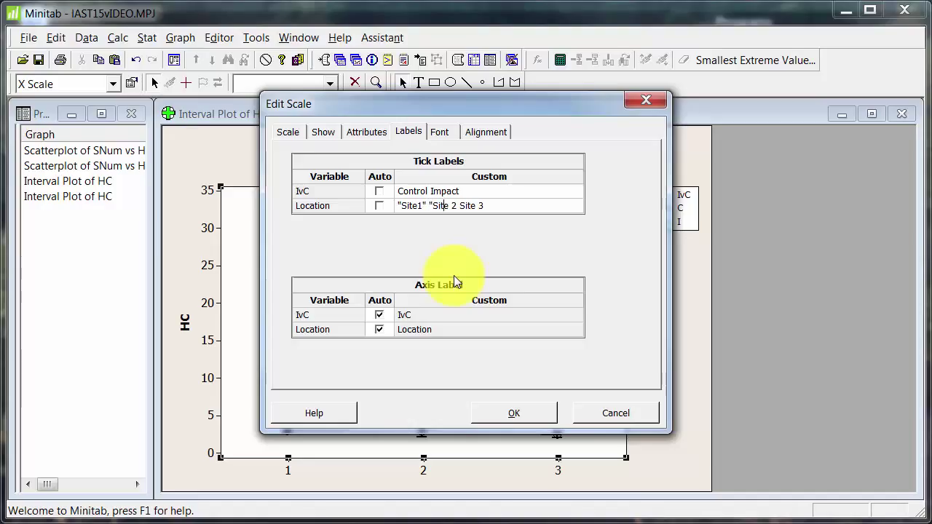
key("Right")
type("\"")
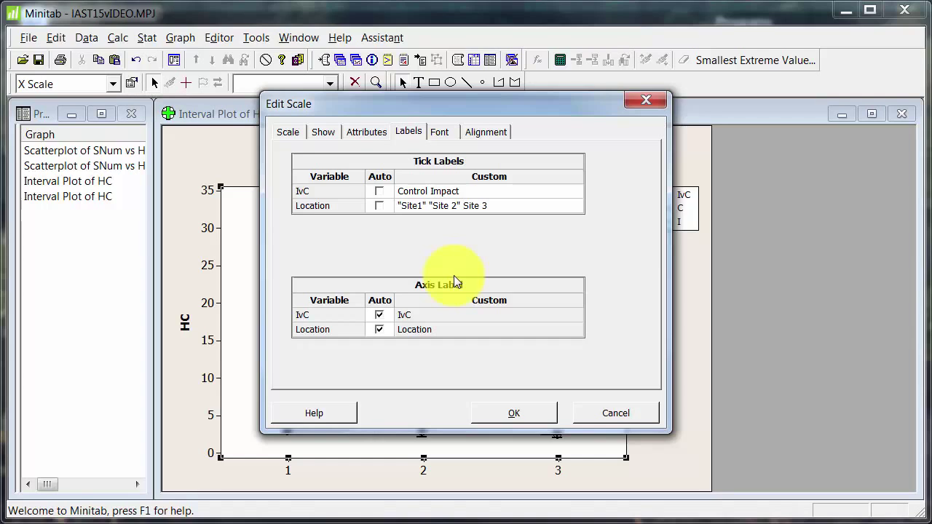
type("\"\"")
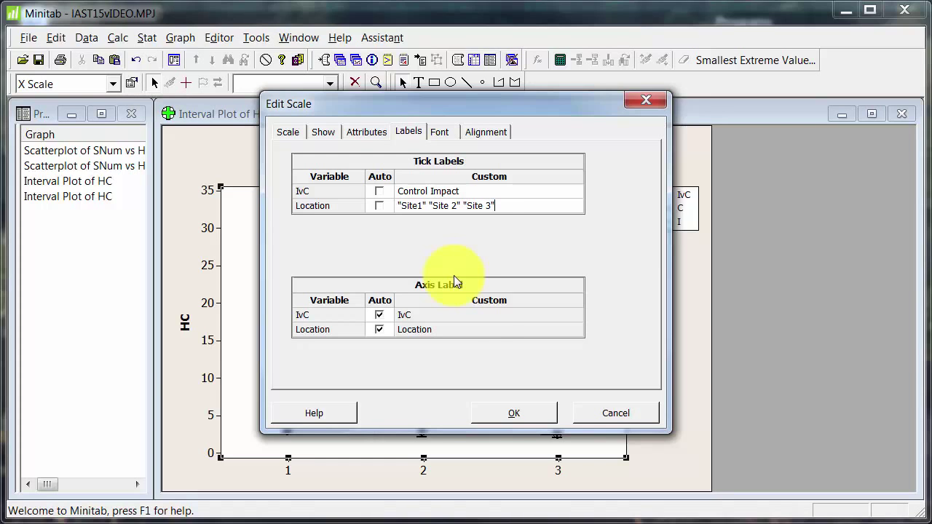
Apply the Site tick labels and drag the IvC legend into the plot's top-right corner.
left_click(498, 406)
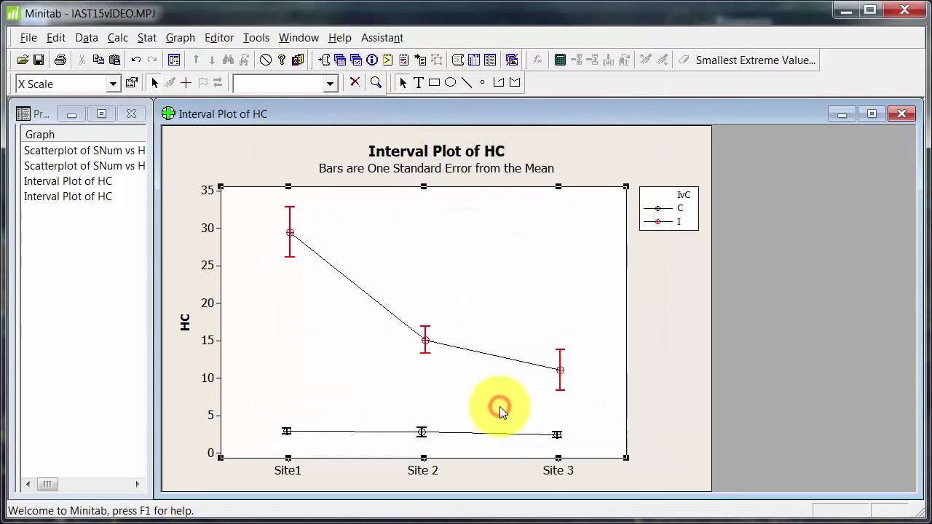
left_click(683, 387)
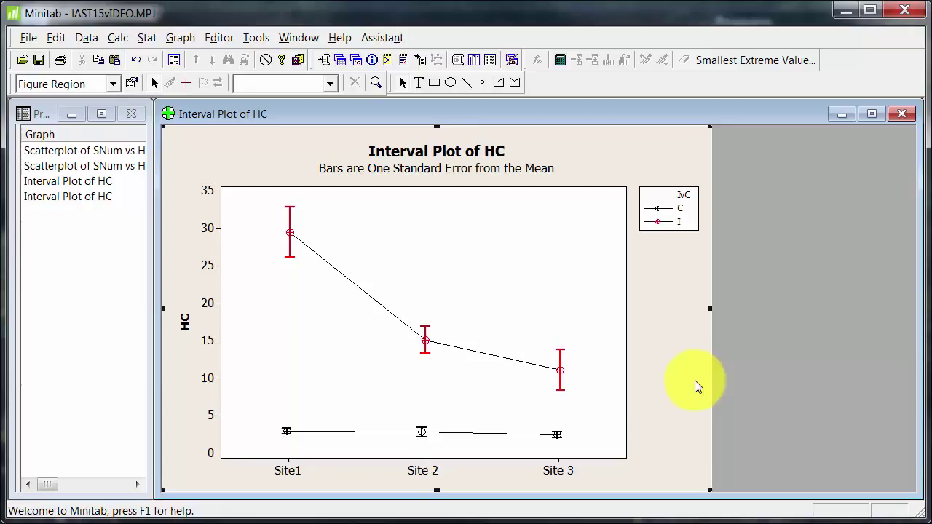
left_click(663, 197)
left_click_drag(663, 197, 573, 207)
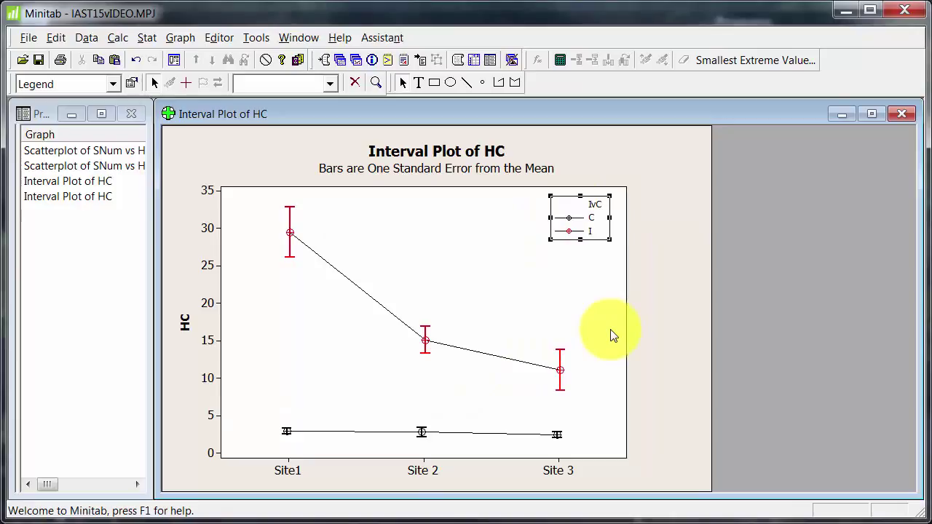